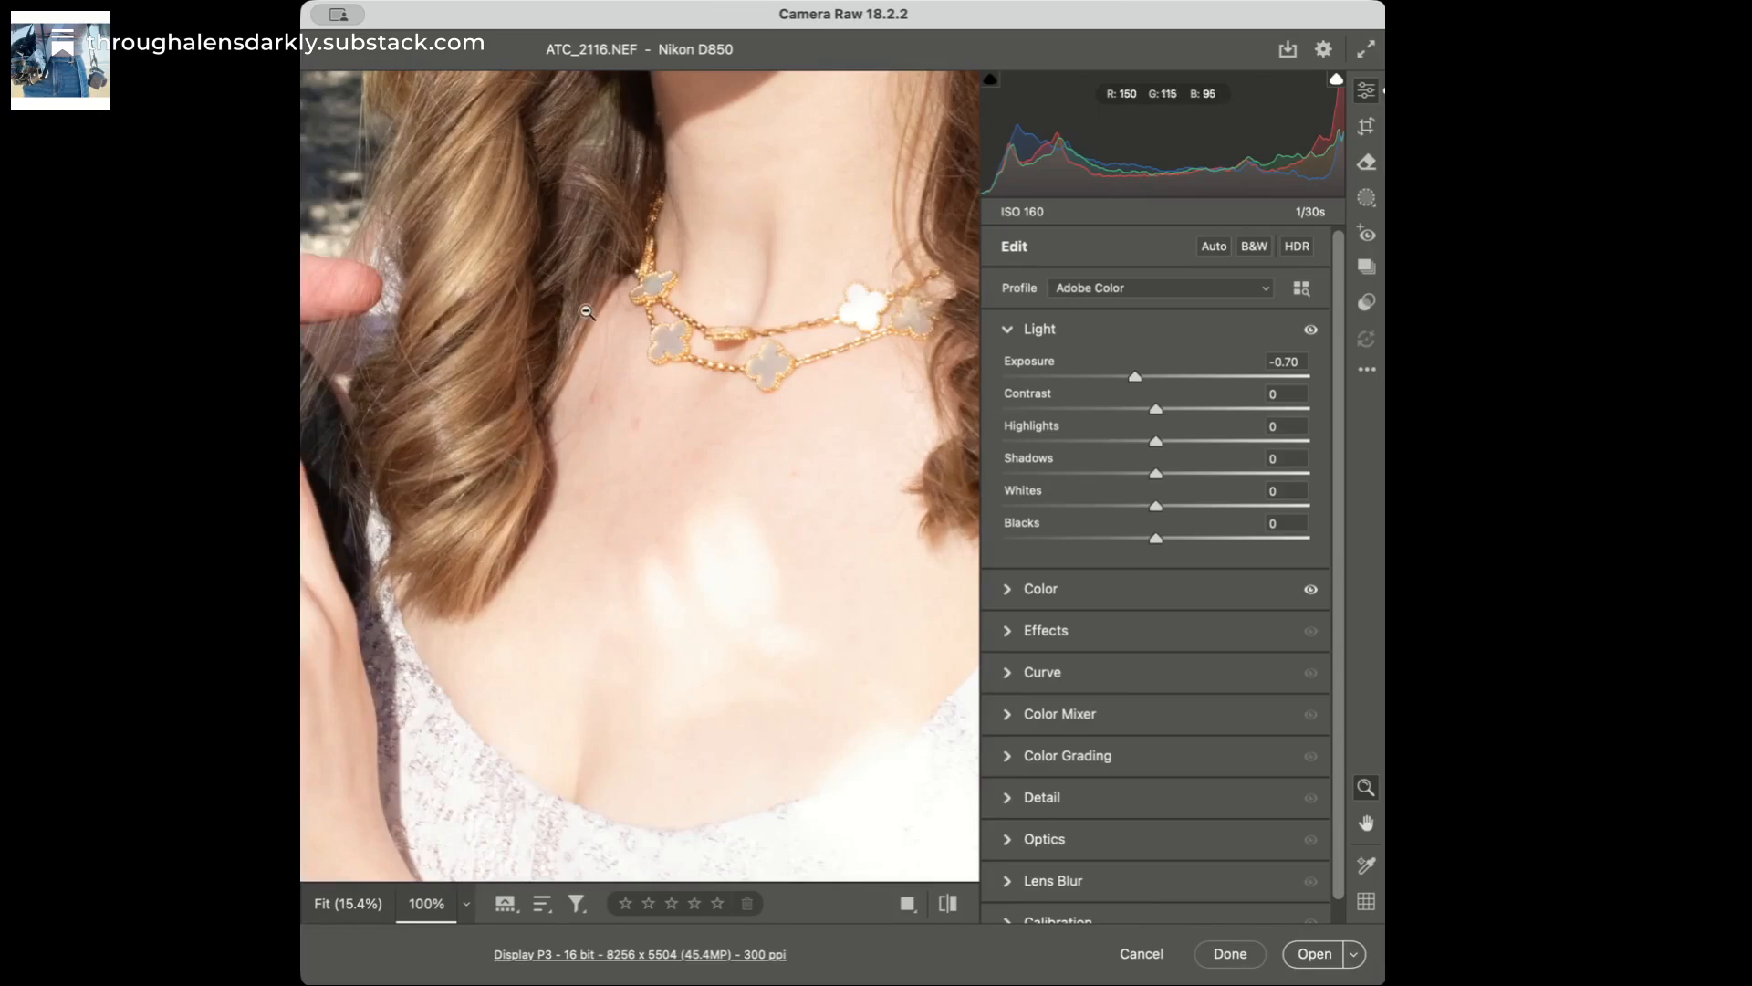
# Step: Lower the photo's Highlights to -46 and inspect the recovered detail in the dress fabric up close
pyautogui.keyDown('alt'); pyautogui.click(563, 429); pyautogui.keyUp('alt')
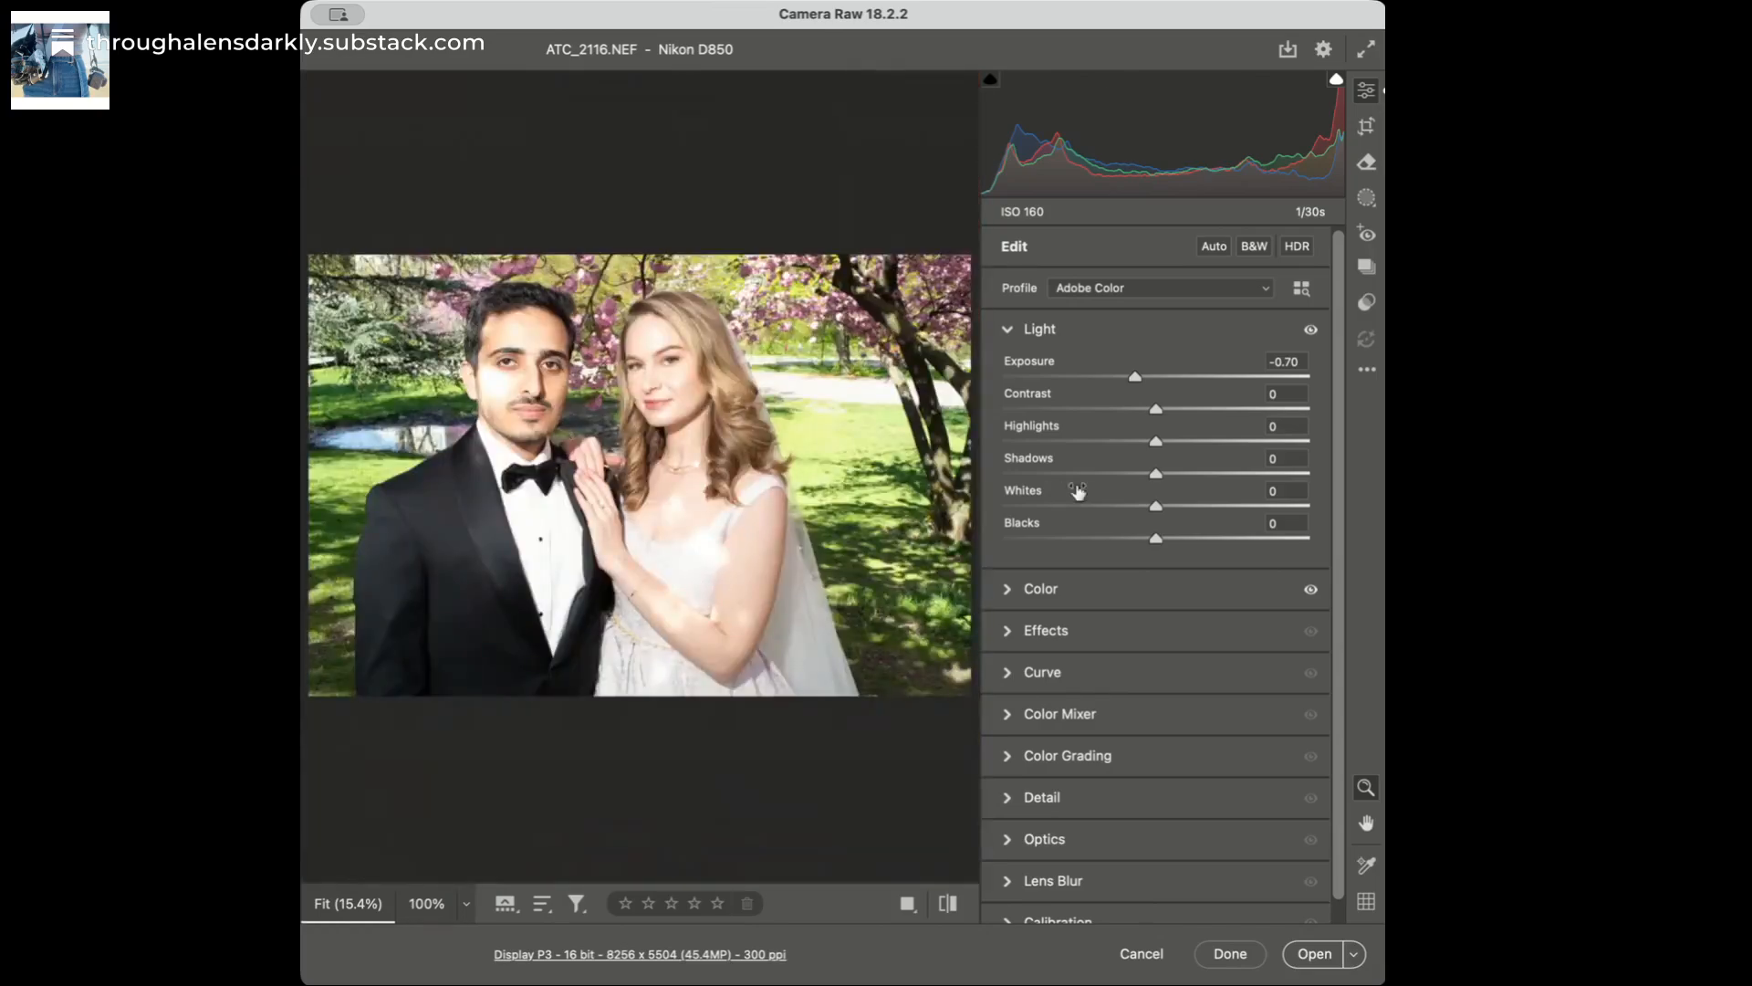
pyautogui.click(1087, 441)
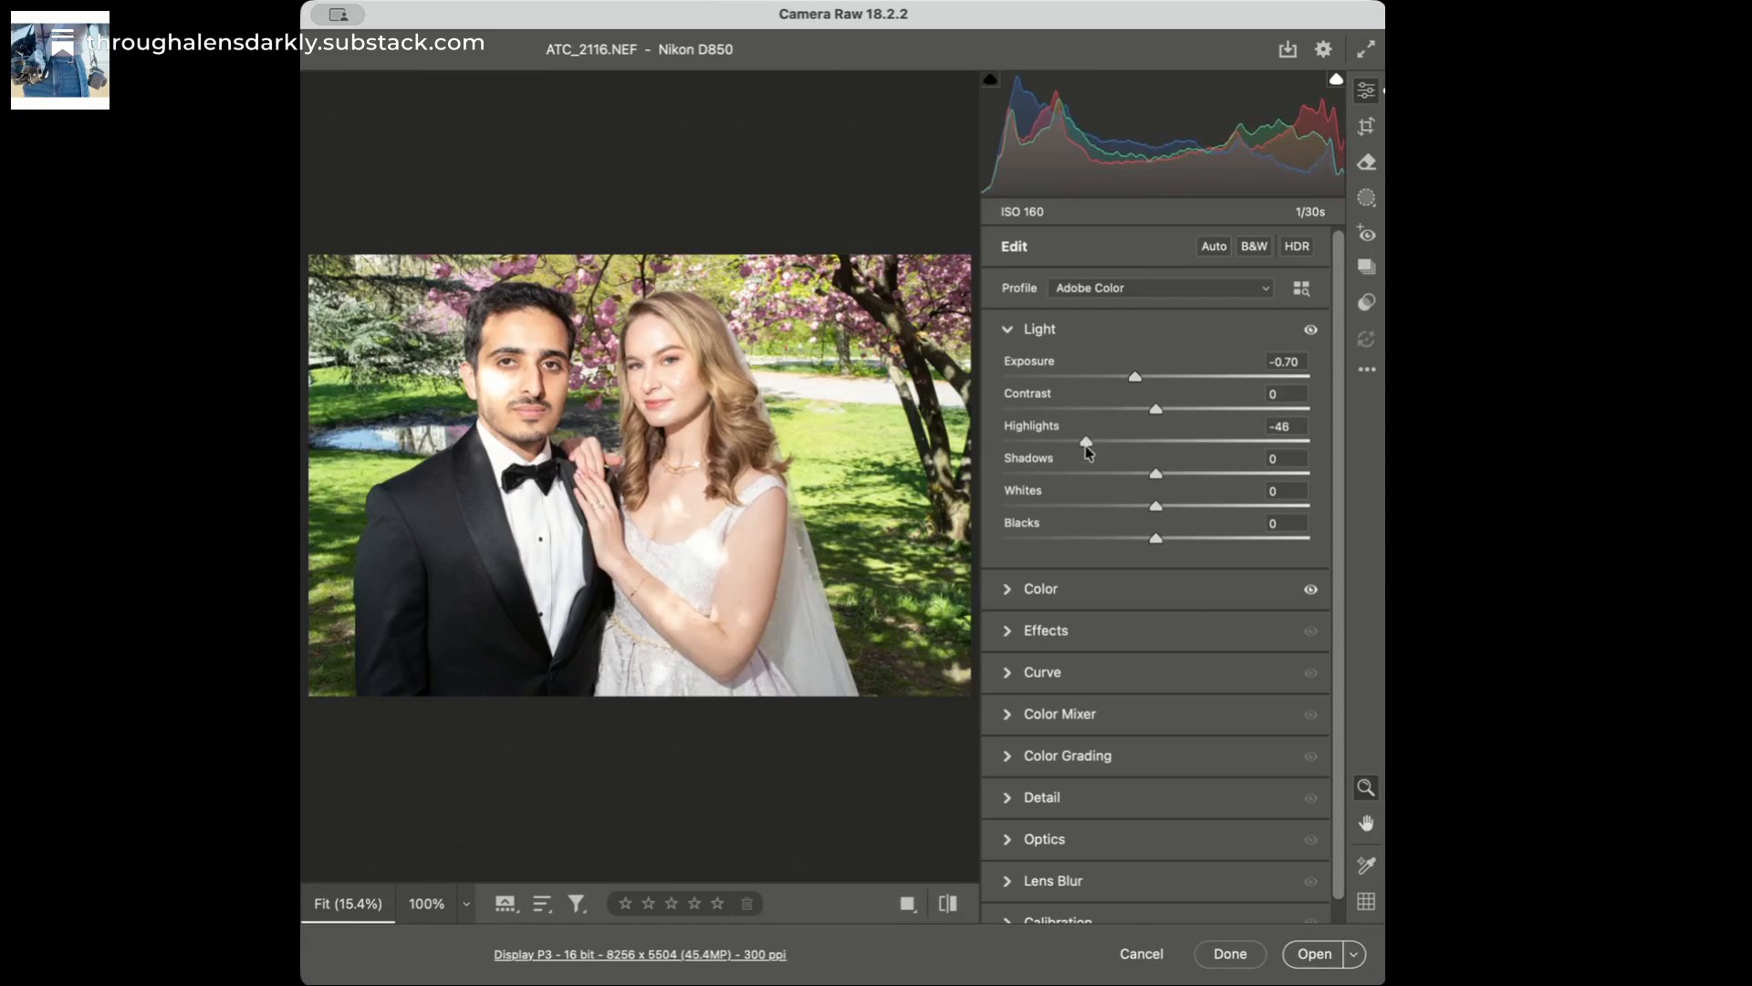
pyautogui.click(636, 655)
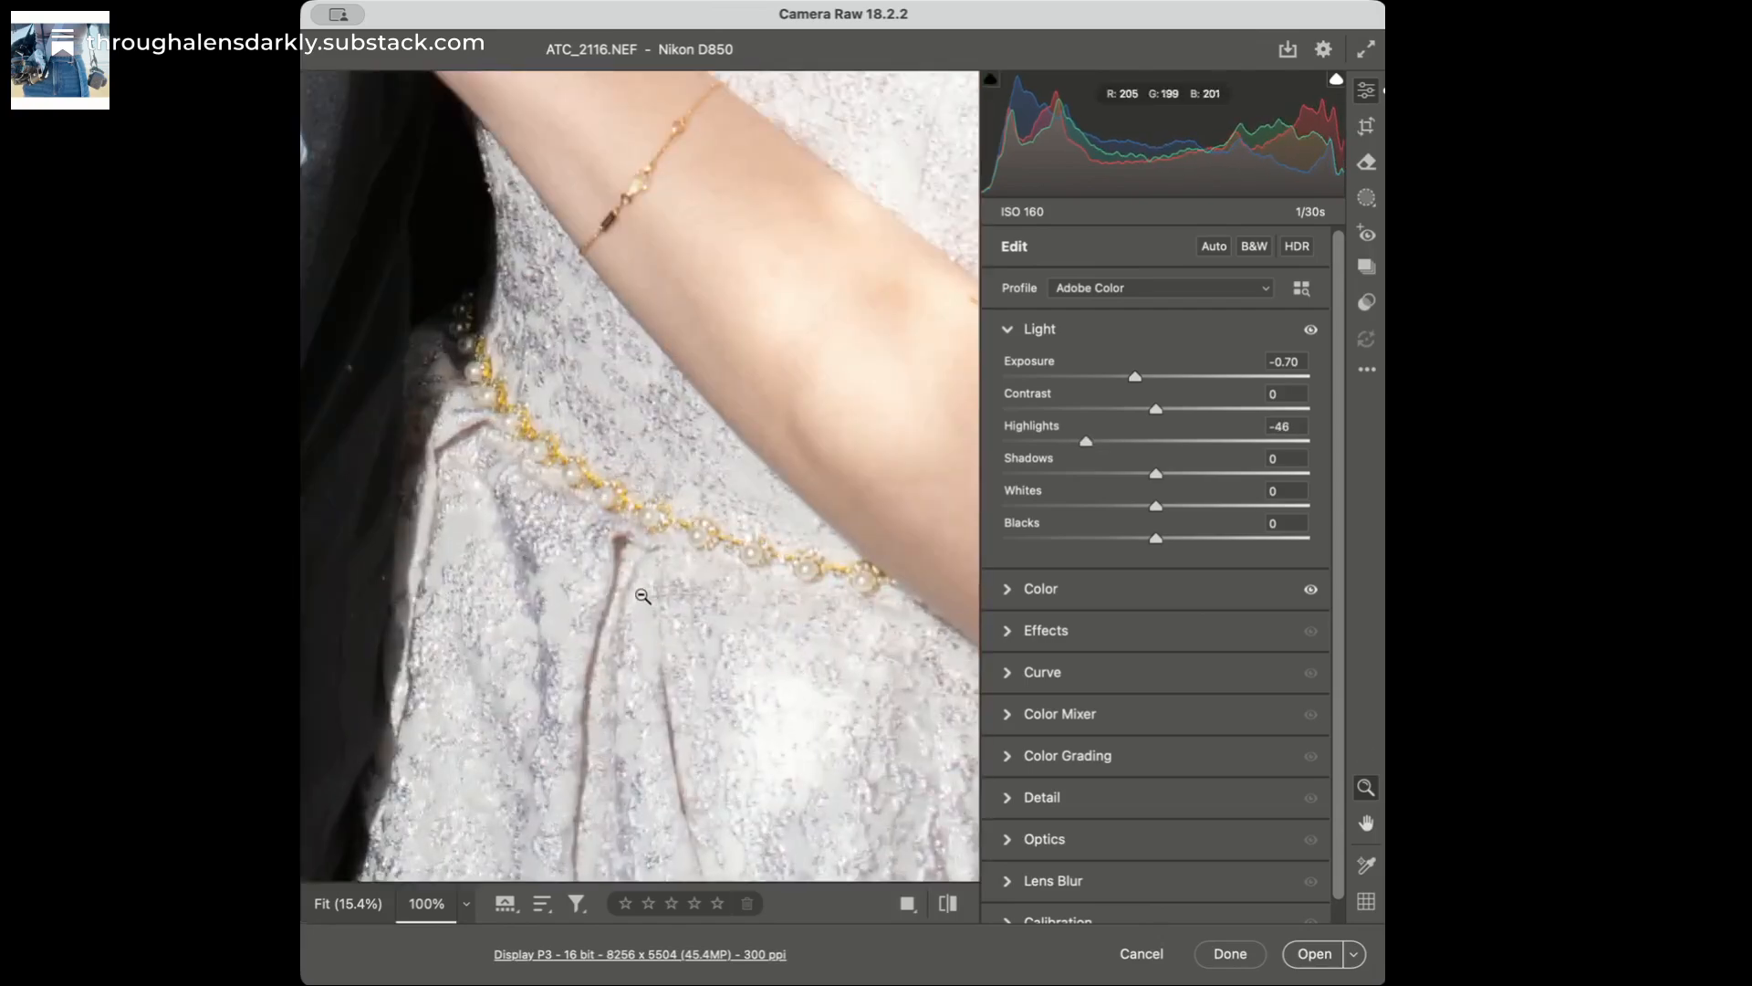
pyautogui.click(644, 596)
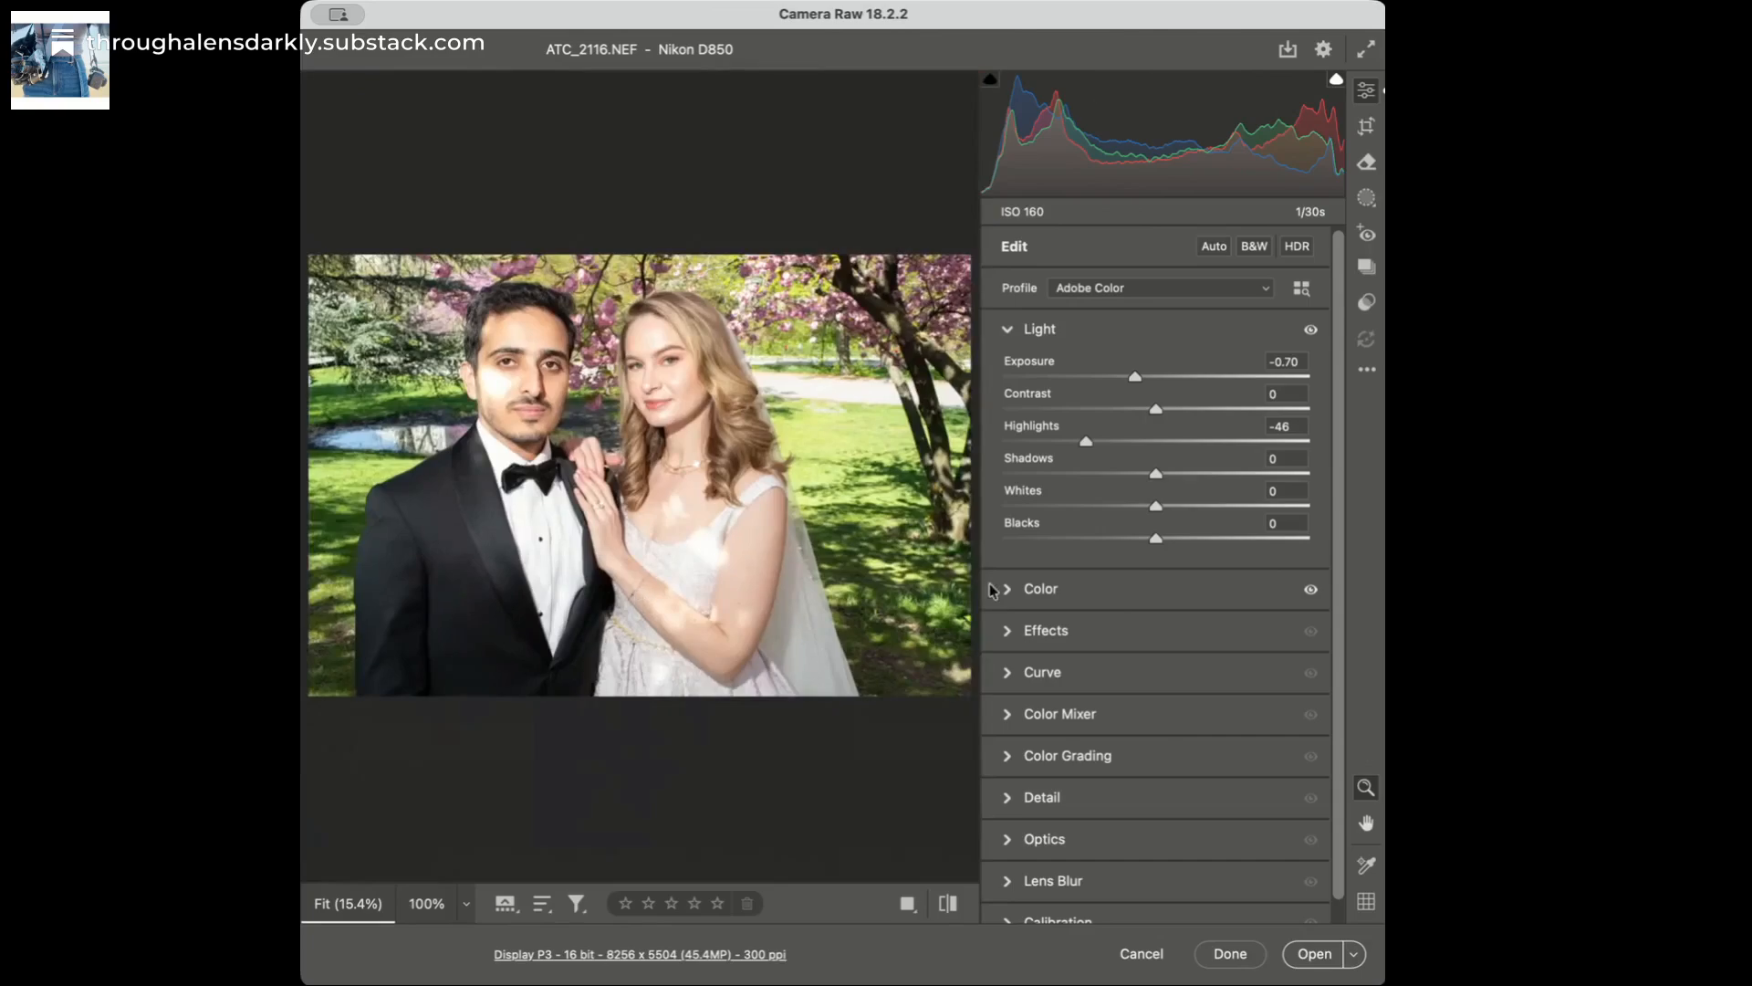
# Step: Reset Highlights to 0, raise Exposure to -0.05 and inspect the bright areas of the dress for comparison
pyautogui.click(1157, 442)
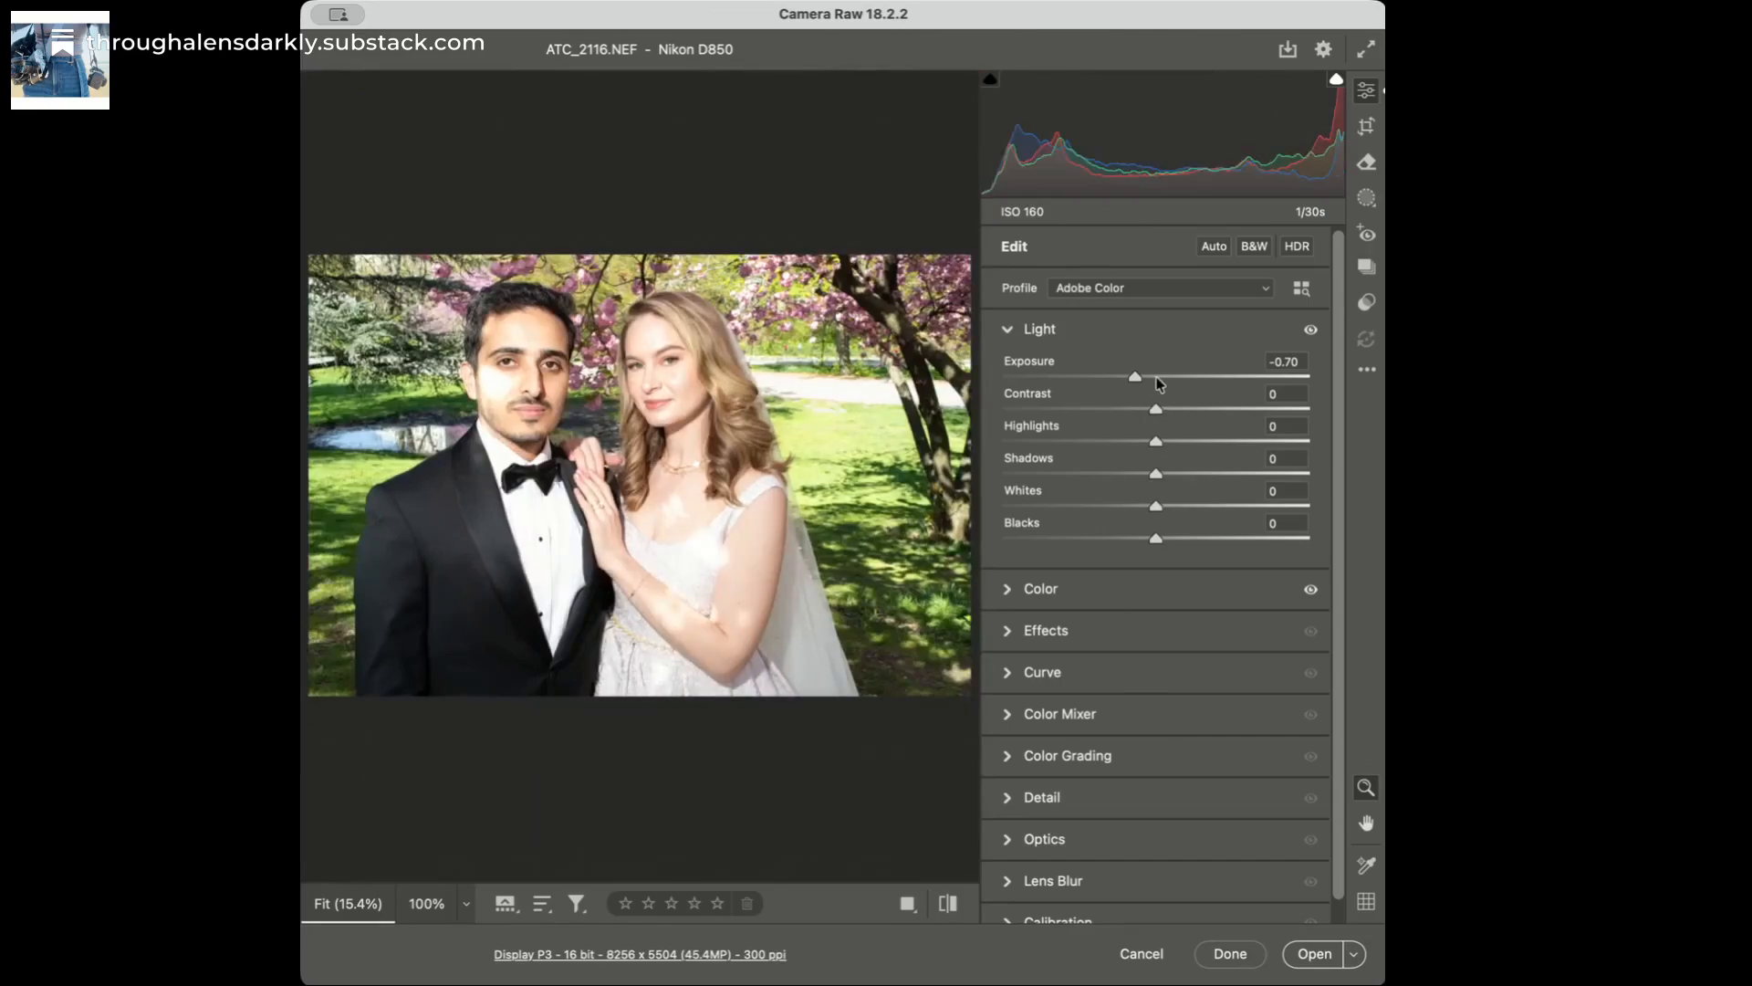
pyautogui.click(1156, 376)
pyautogui.click(644, 632)
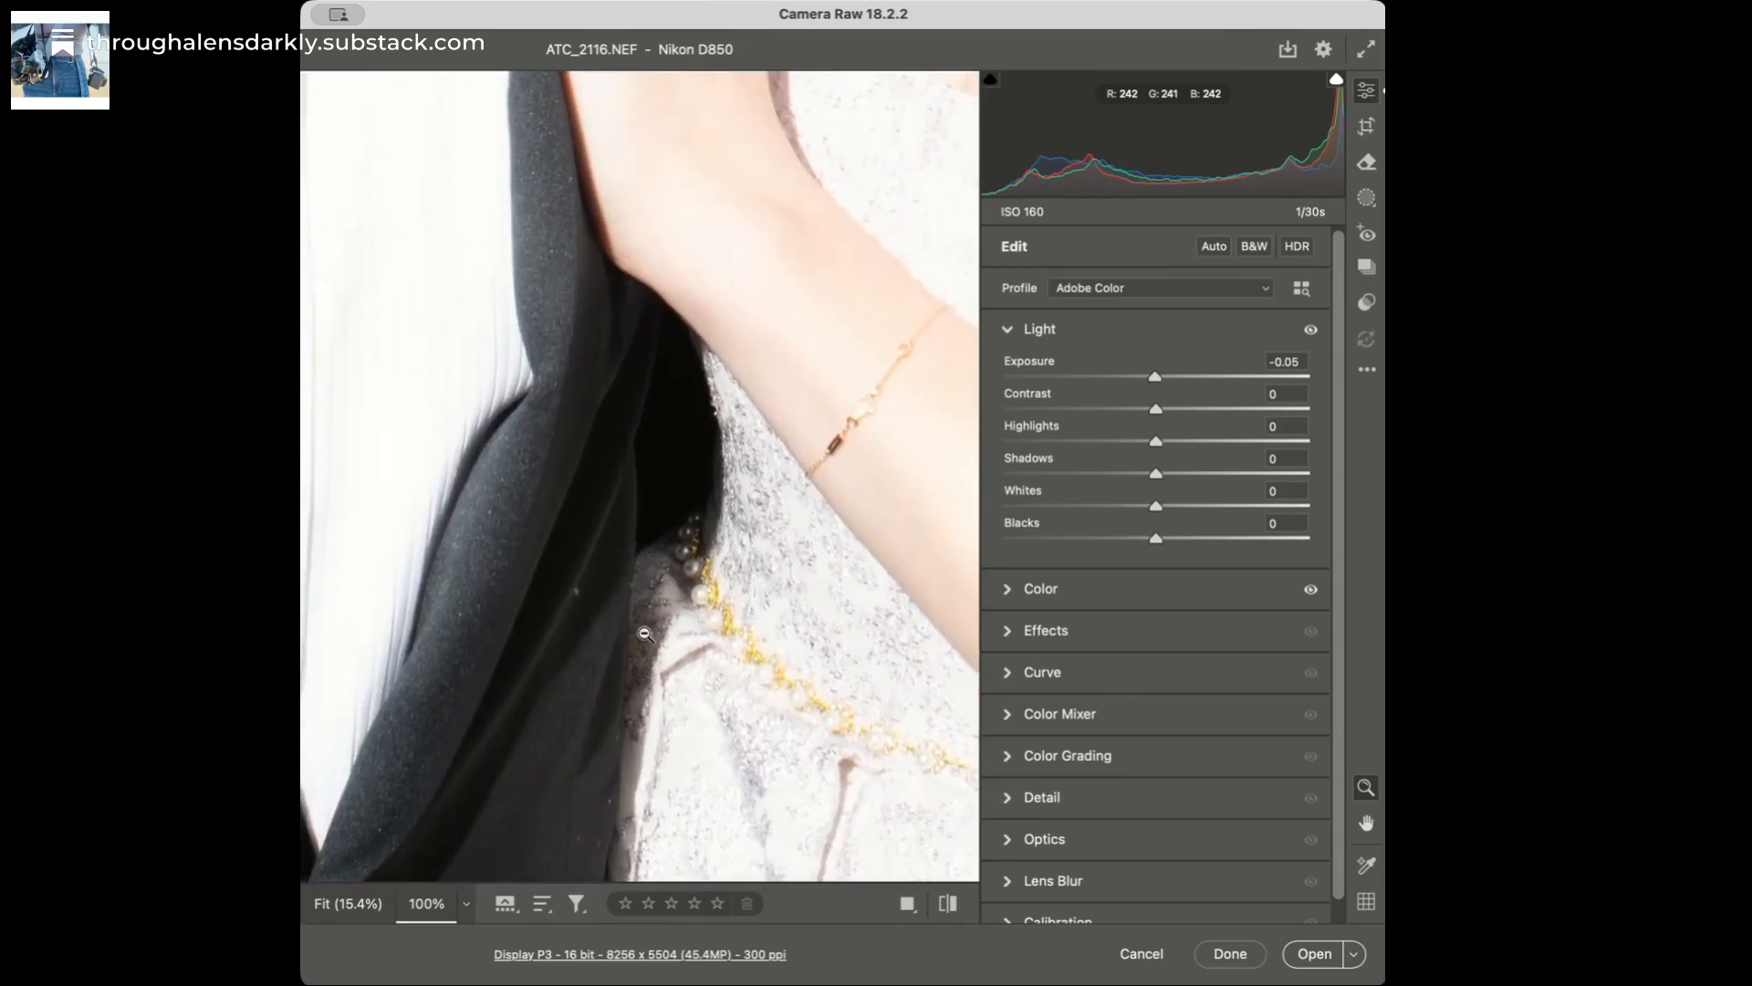
# Step: Set Exposure to -0.70, lower Highlights to about -57 and lift the Shadows slightly
pyautogui.click(1135, 375)
pyautogui.moveTo(1073, 442)
pyautogui.mouseDown()
pyautogui.moveTo(1009, 442)
pyautogui.moveTo(1069, 441)
pyautogui.mouseUp()
pyautogui.click(808, 626)
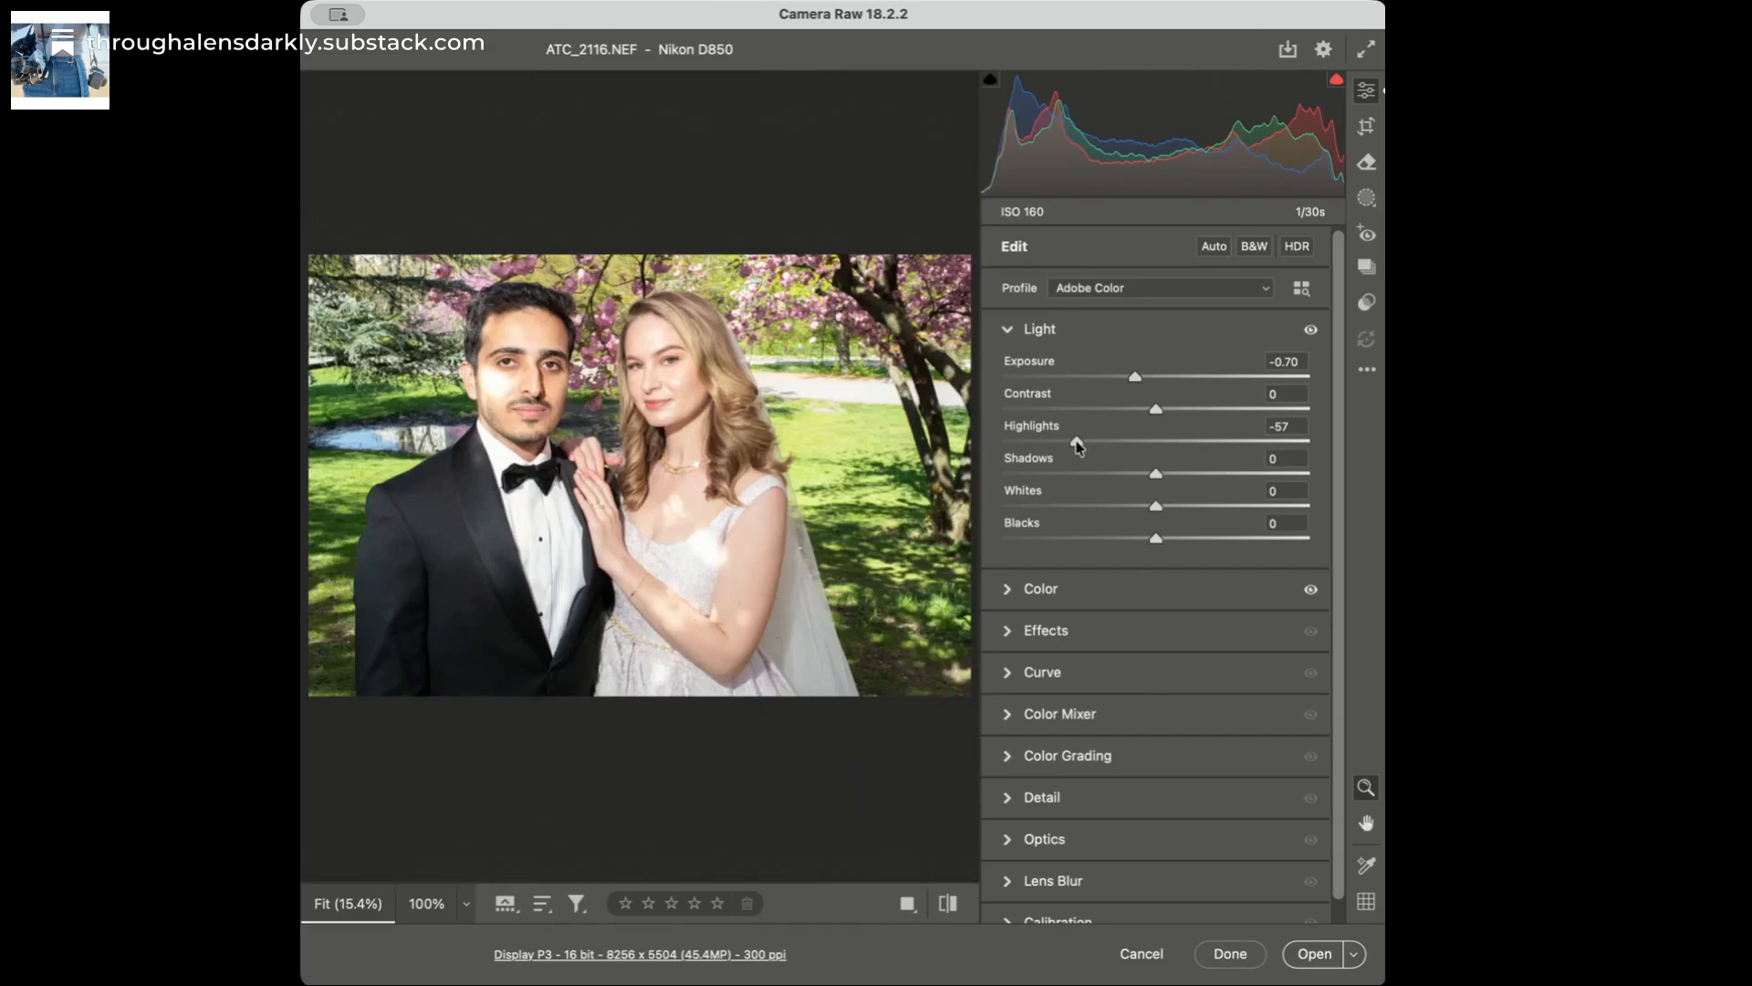
pyautogui.moveTo(1071, 442); pyautogui.dragTo(1079, 442)
pyautogui.click(1175, 473)
pyautogui.moveTo(1177, 474); pyautogui.dragTo(1181, 475)
# Step: Try a softer, warmer color balance with Vibrance at +2 and Temperature at 6100
pyautogui.click(1014, 591)
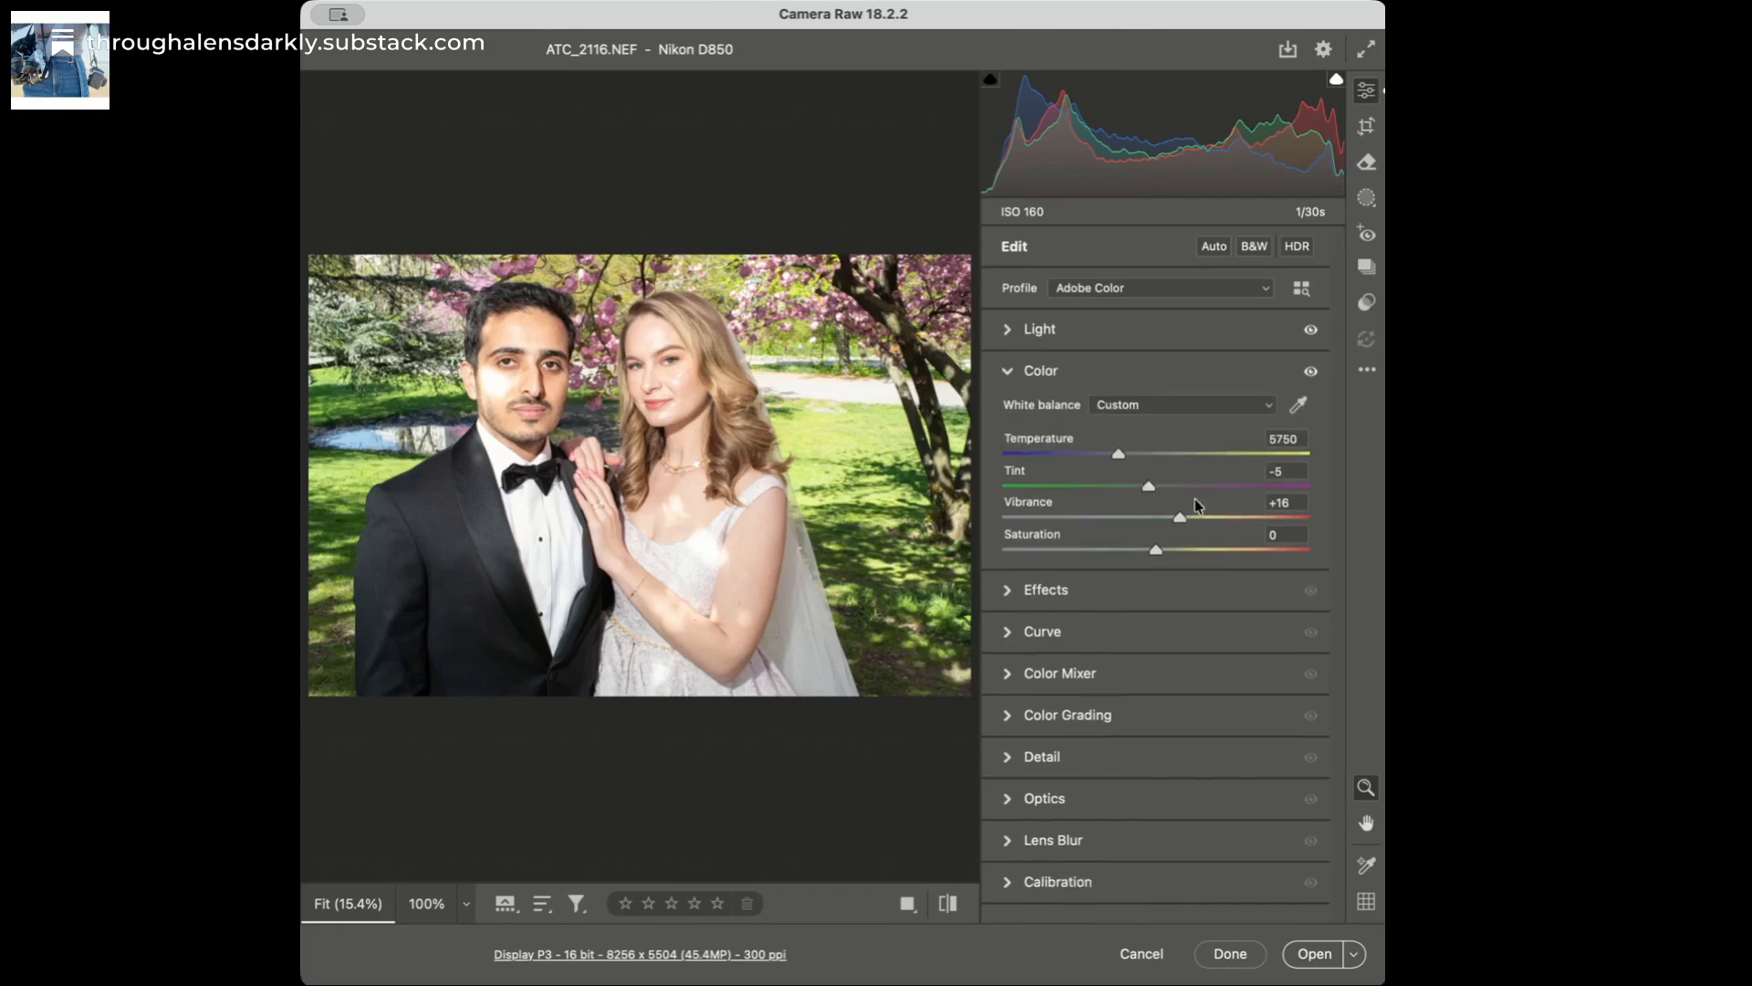
pyautogui.click(1158, 515)
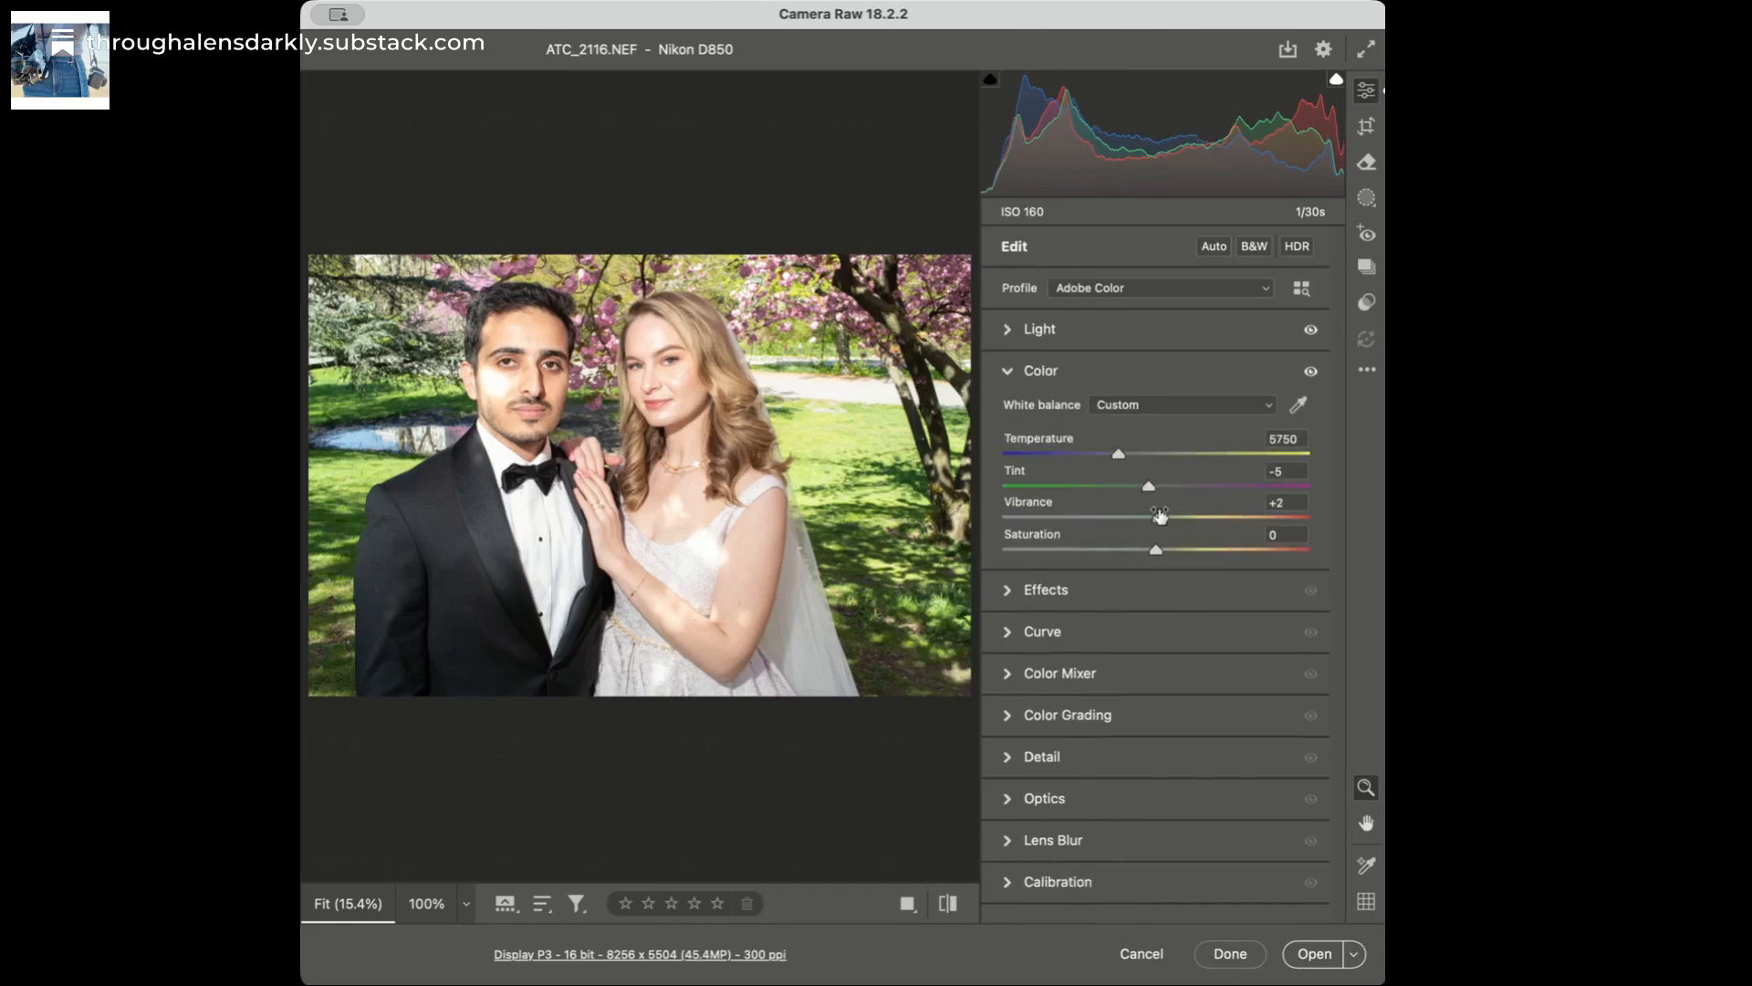
pyautogui.click(1144, 452)
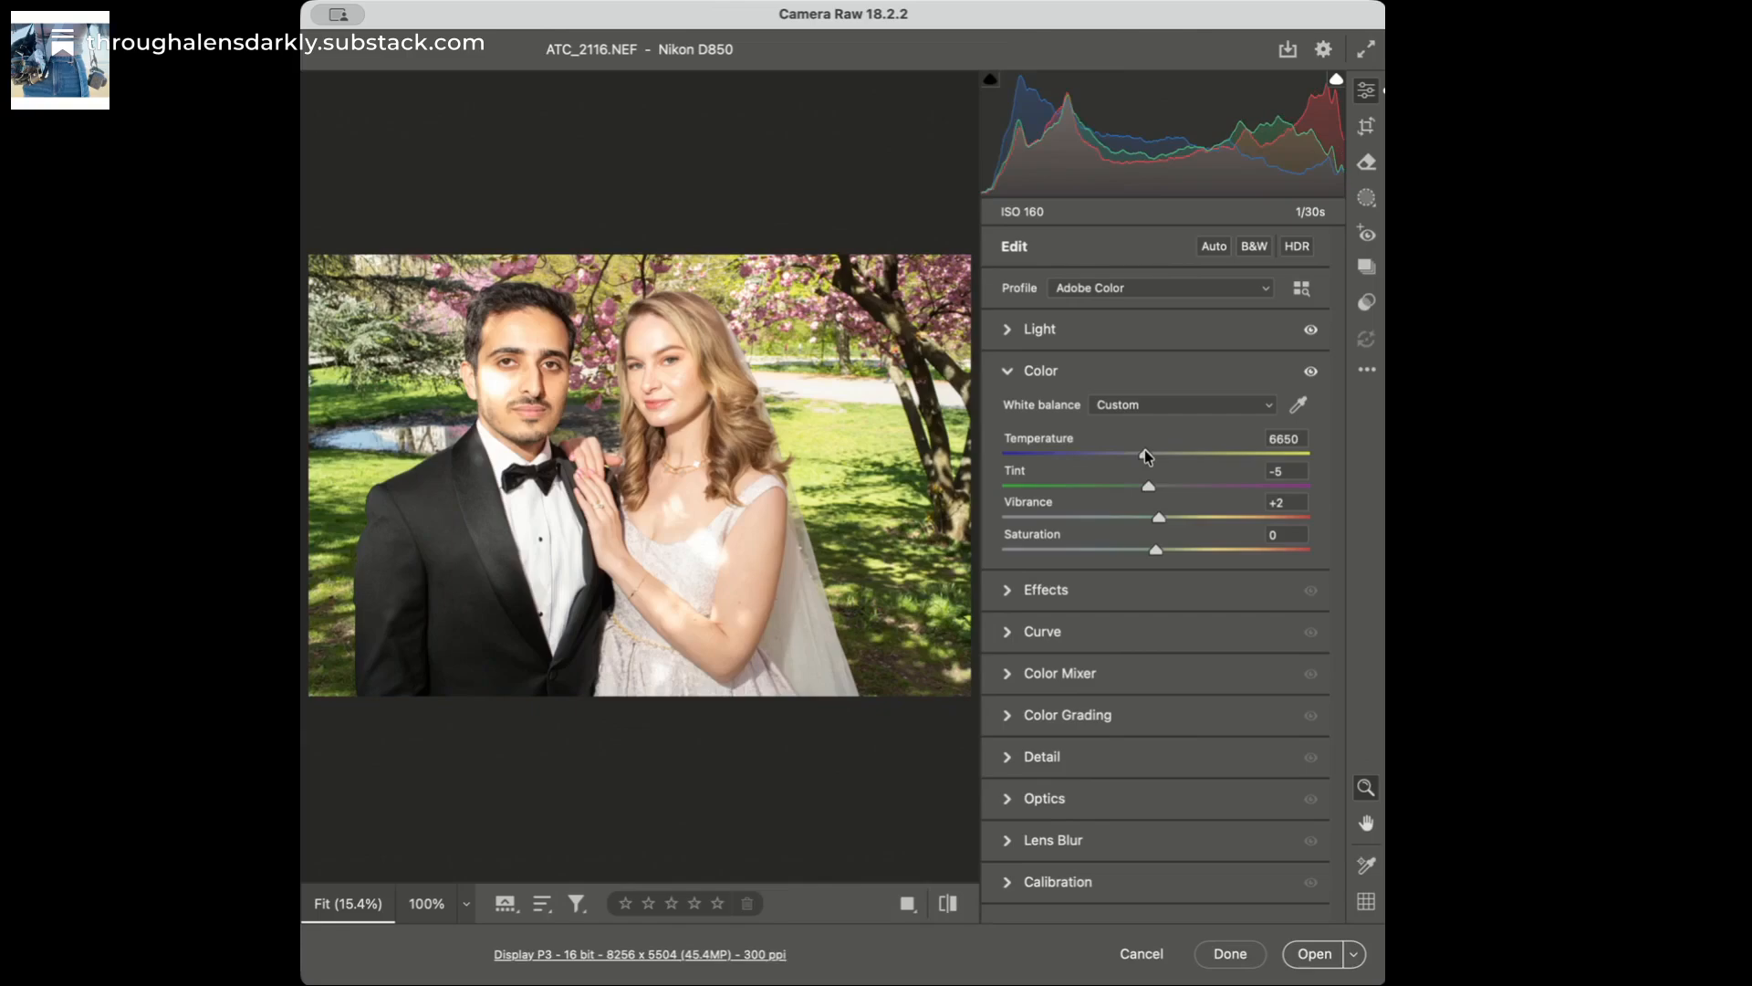
pyautogui.moveTo(1144, 454); pyautogui.dragTo(1138, 456)
pyautogui.moveTo(1137, 450); pyautogui.dragTo(1128, 456)
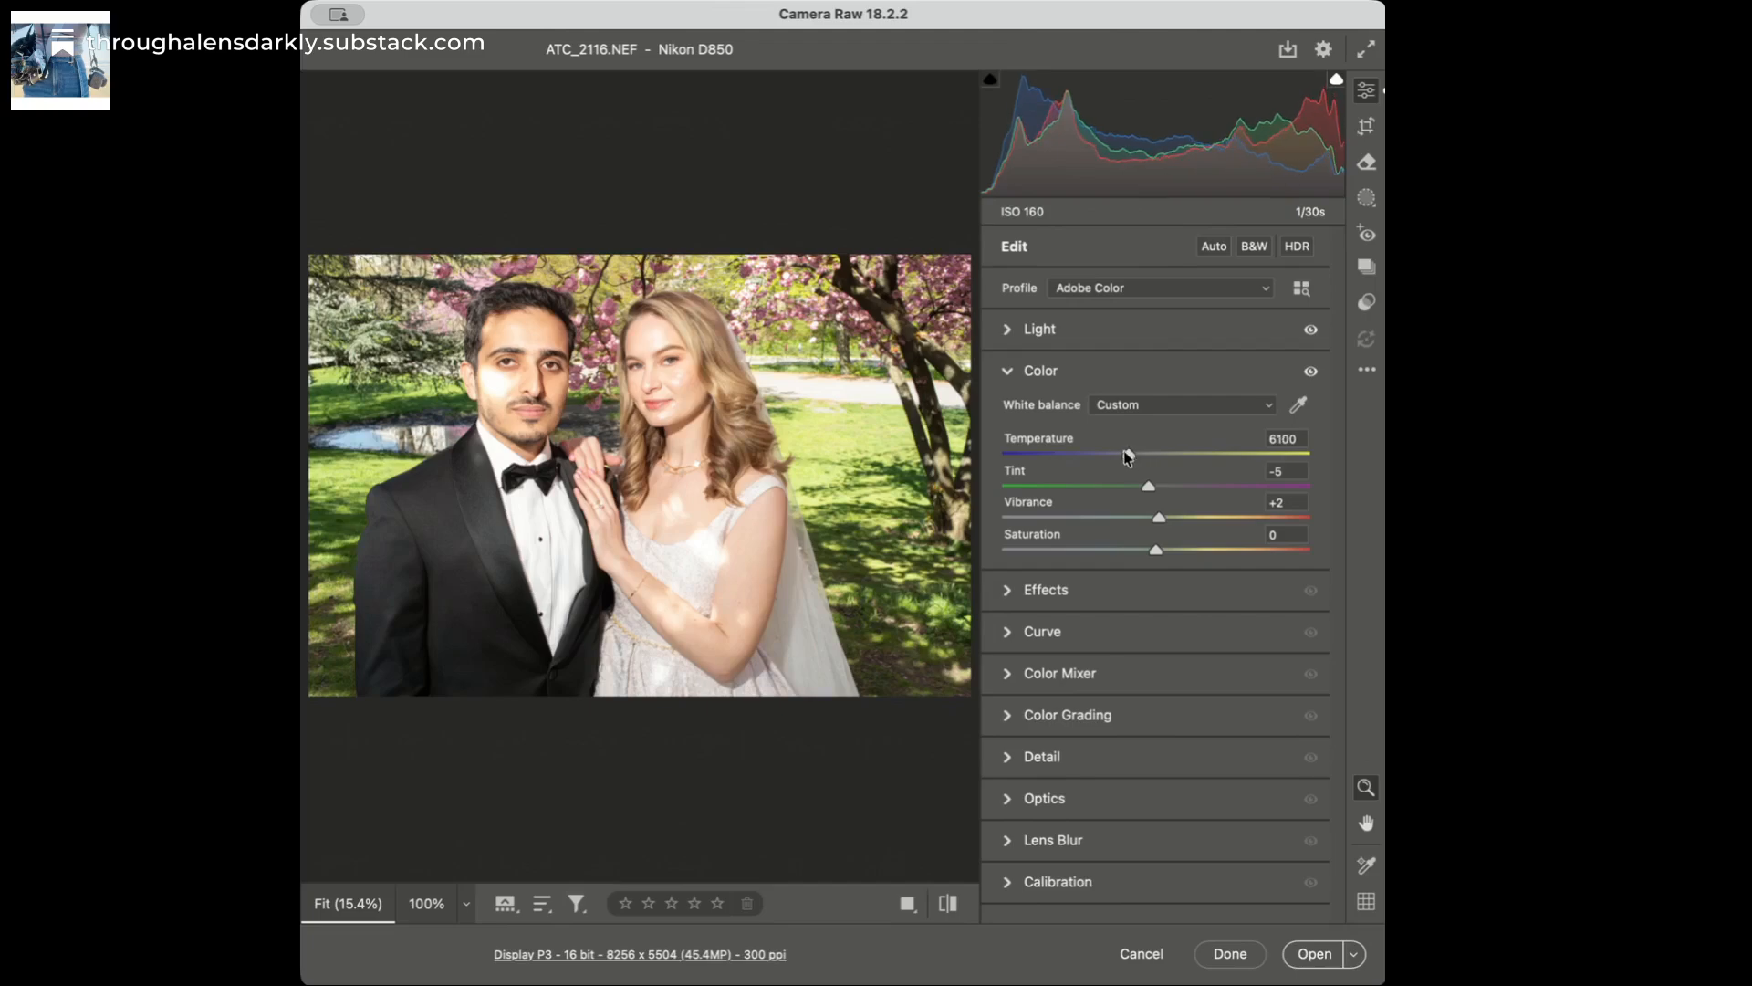
# Step: Examine the skin tones, the bride's hair and the sunlit background at closer magnifications
pyautogui.click(665, 391)
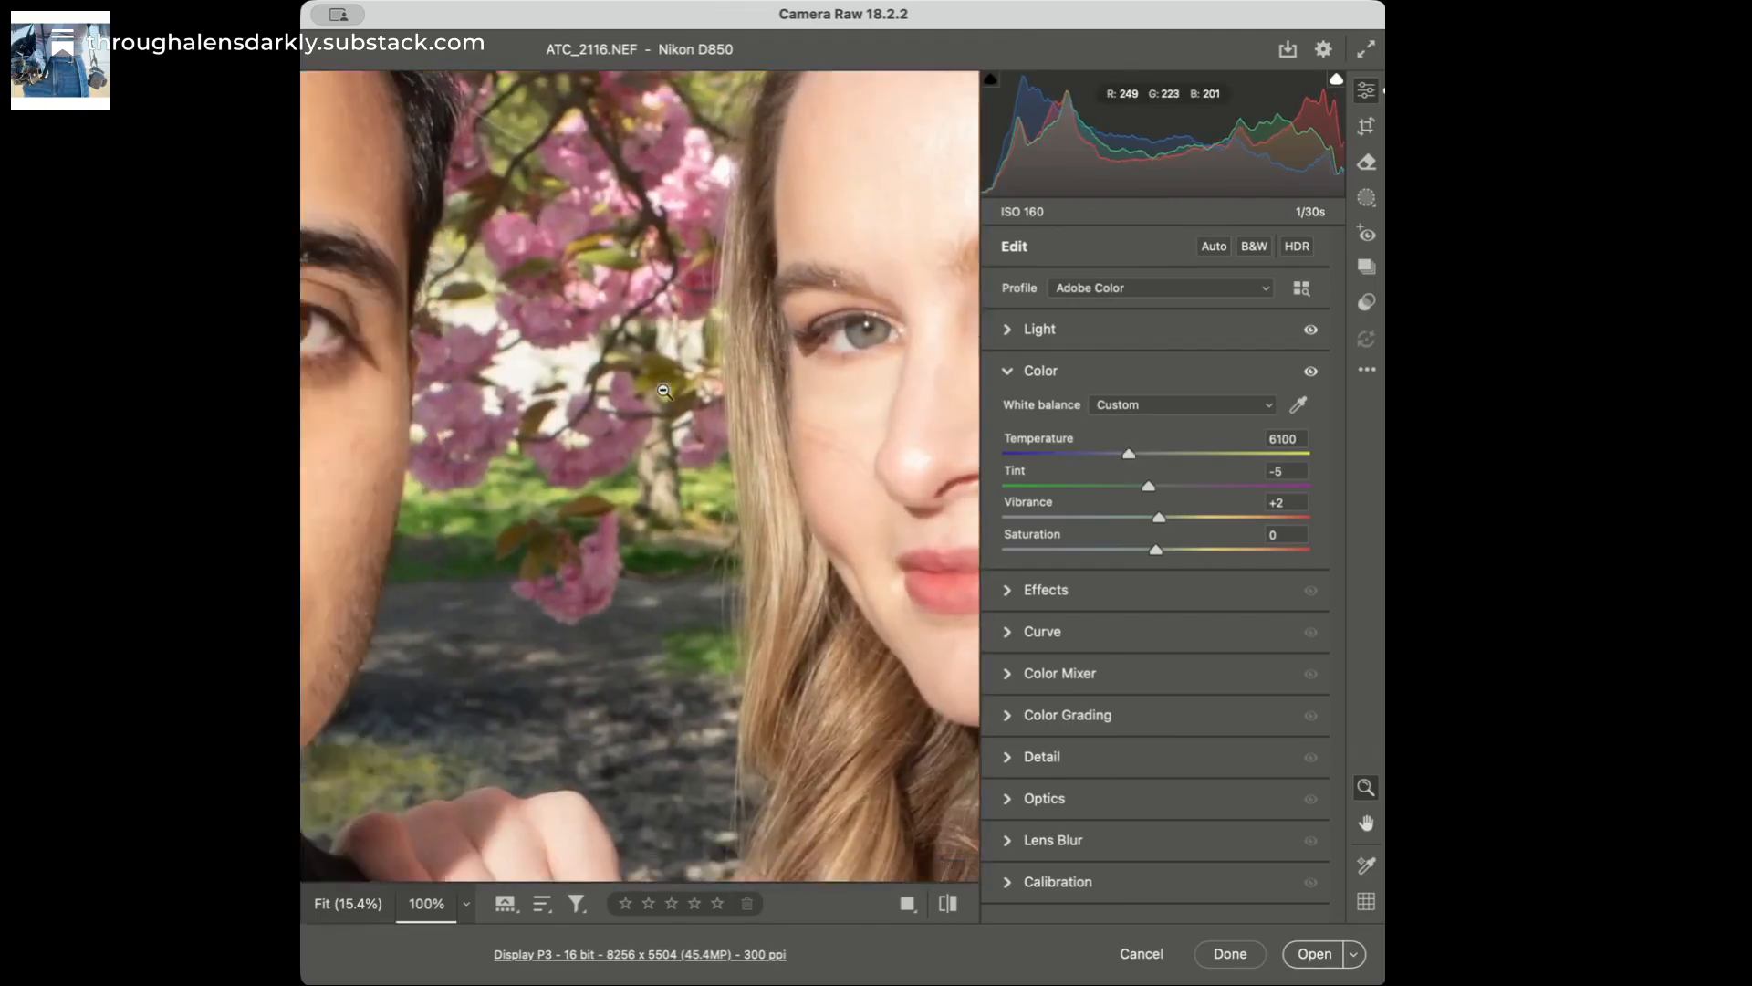
pyautogui.hscroll(-4, 664, 390)
pyautogui.hscroll(8, 664, 391)
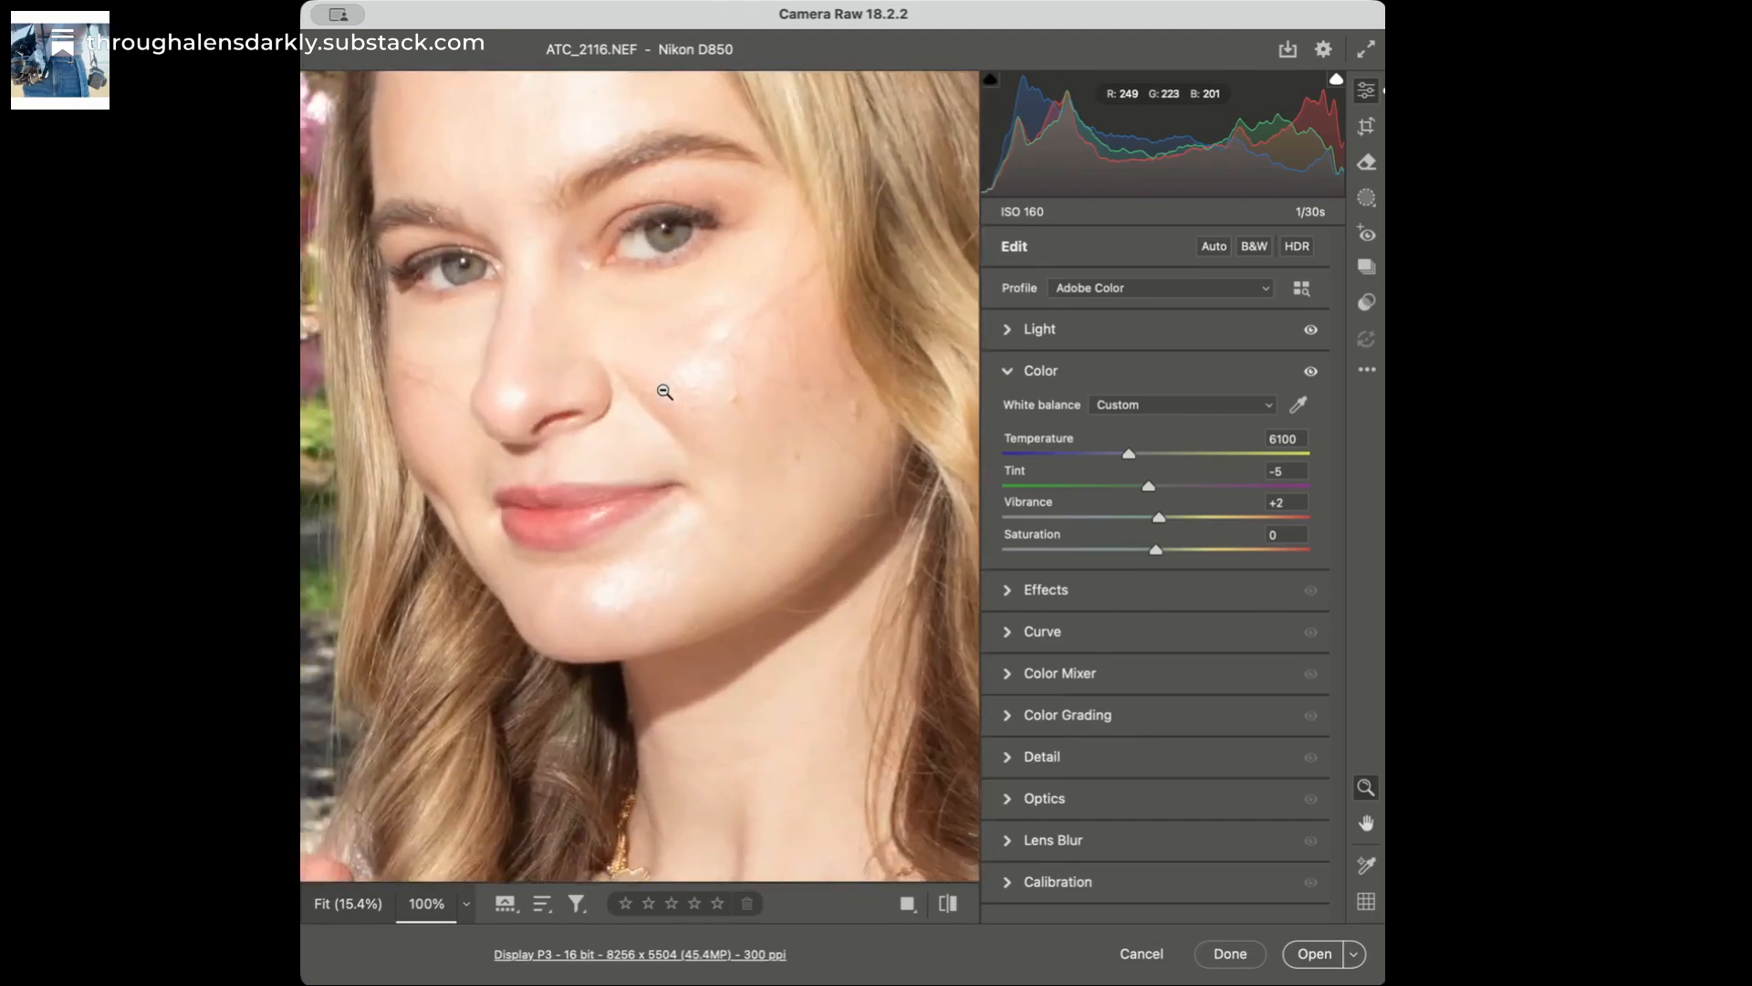
pyautogui.hscroll(-3, 665, 390)
pyautogui.scroll(2, 664, 391)
pyautogui.scroll(-3, 664, 392)
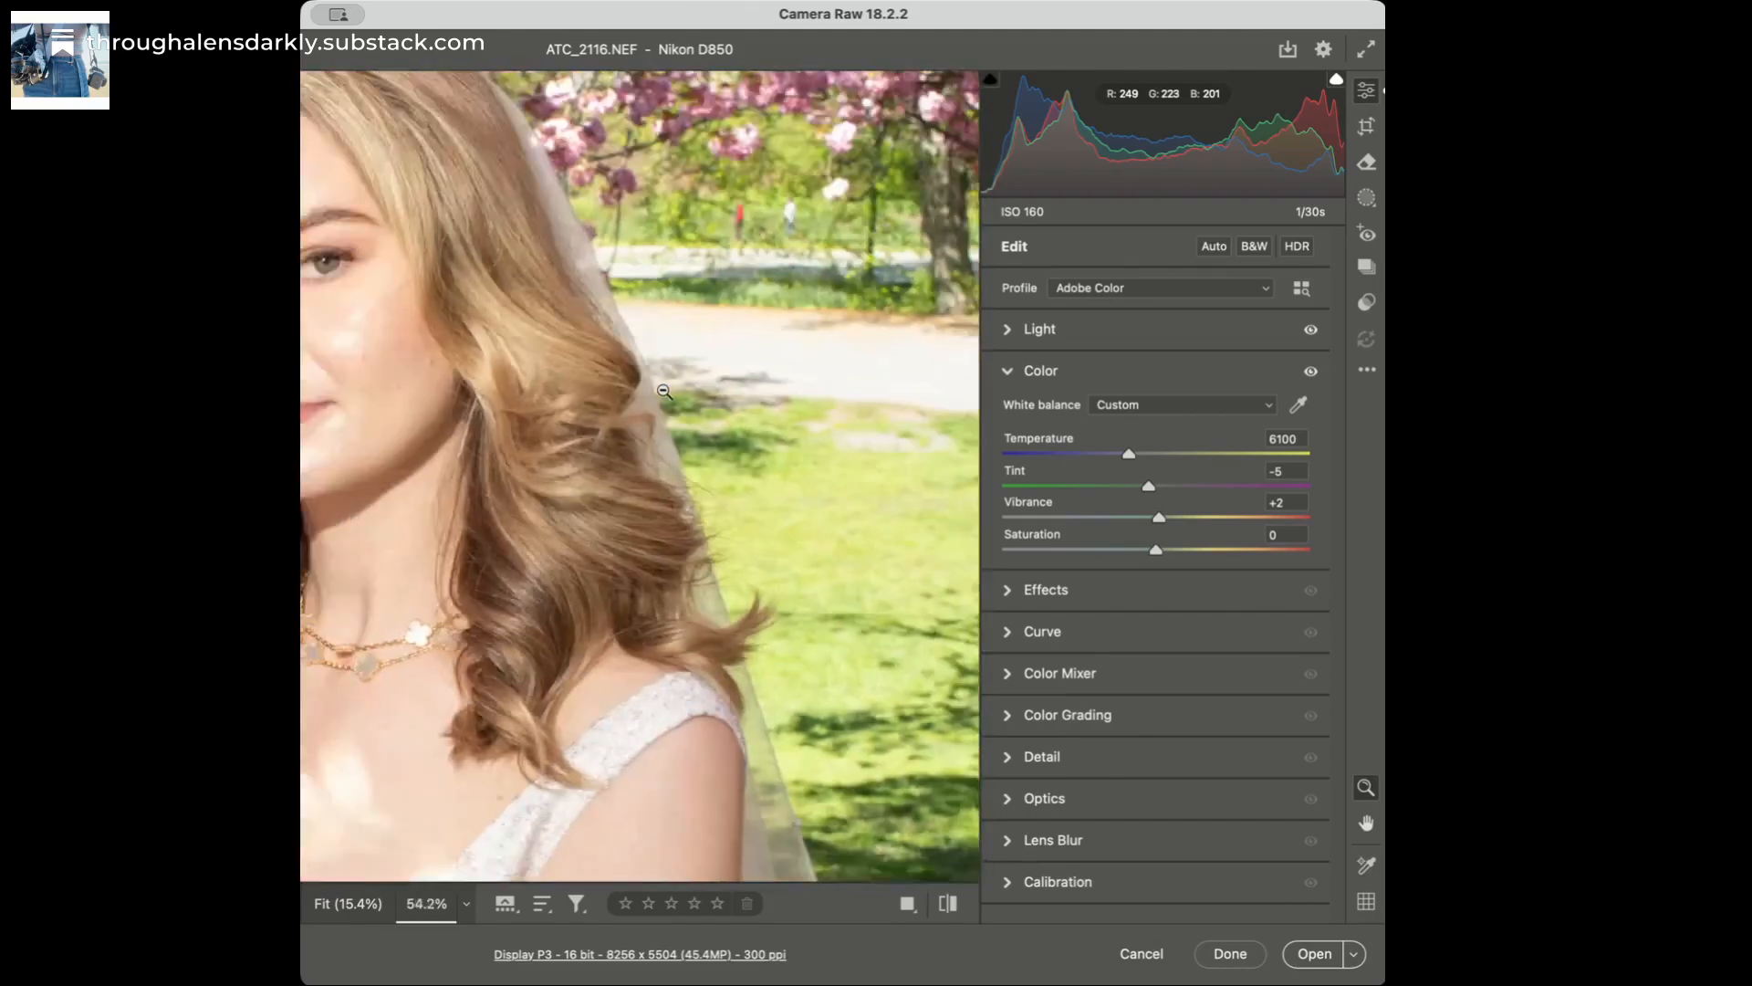
pyautogui.hscroll(-4, 665, 391)
pyautogui.scroll(2, 664, 391)
pyautogui.scroll(-2, 664, 391)
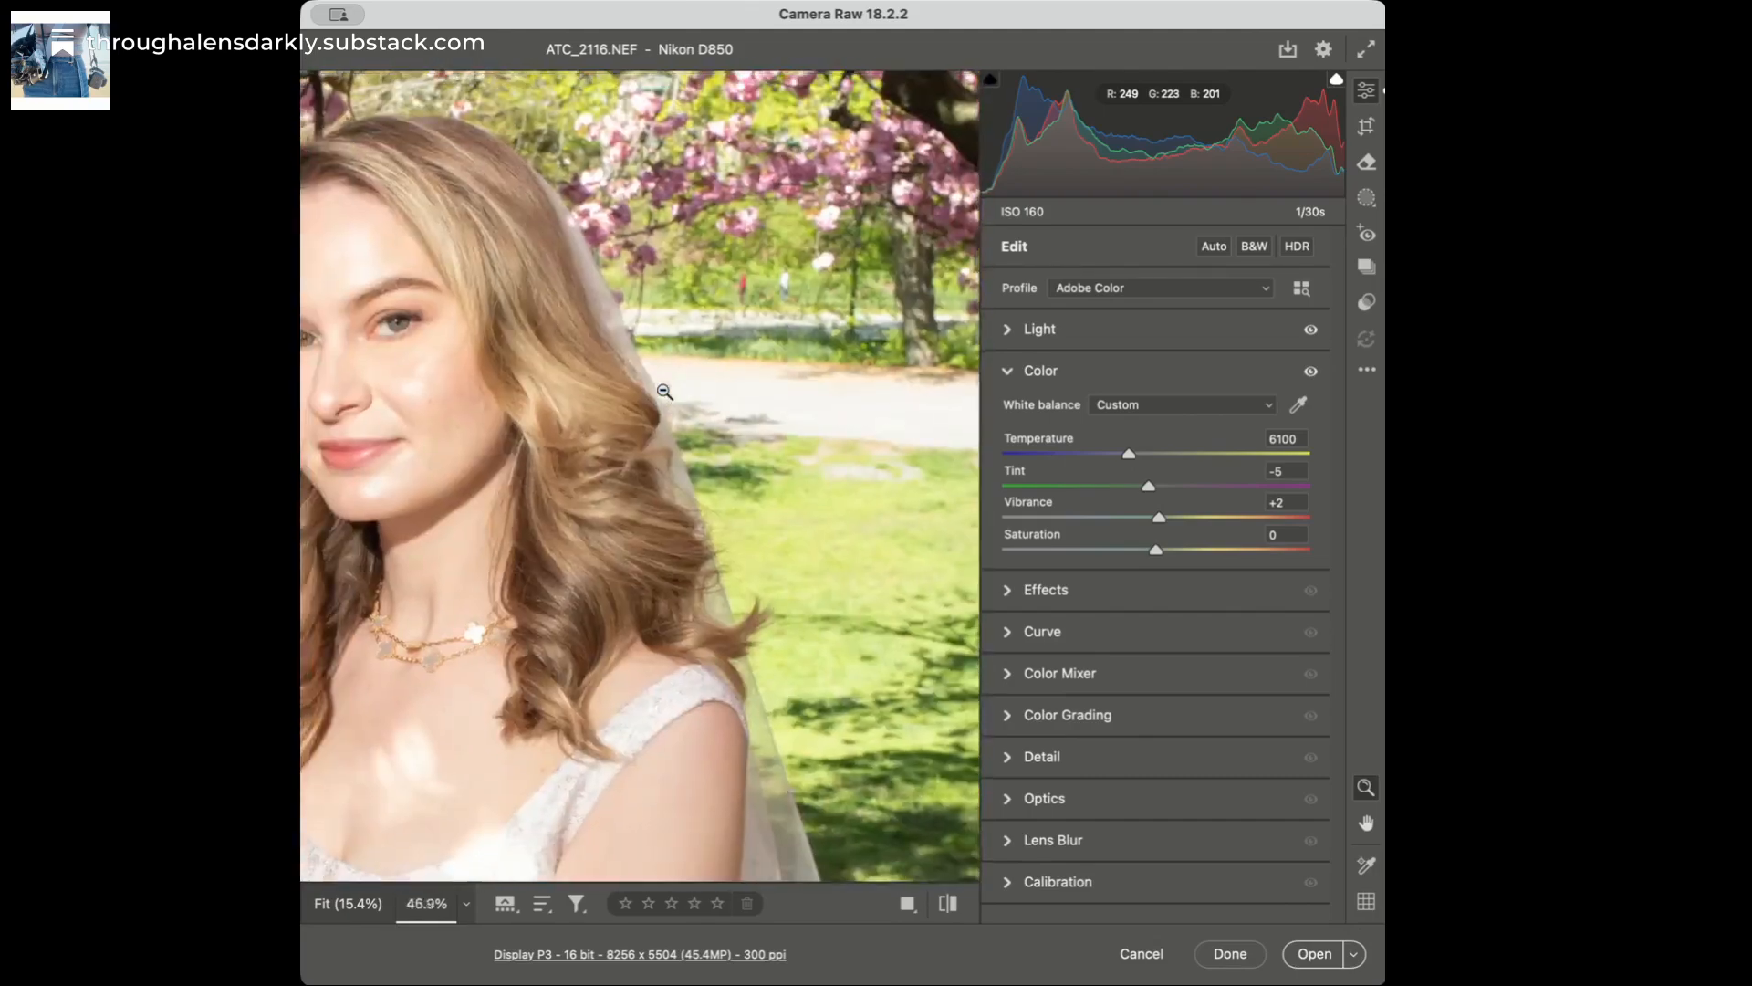
pyautogui.hscroll(-5, 664, 391)
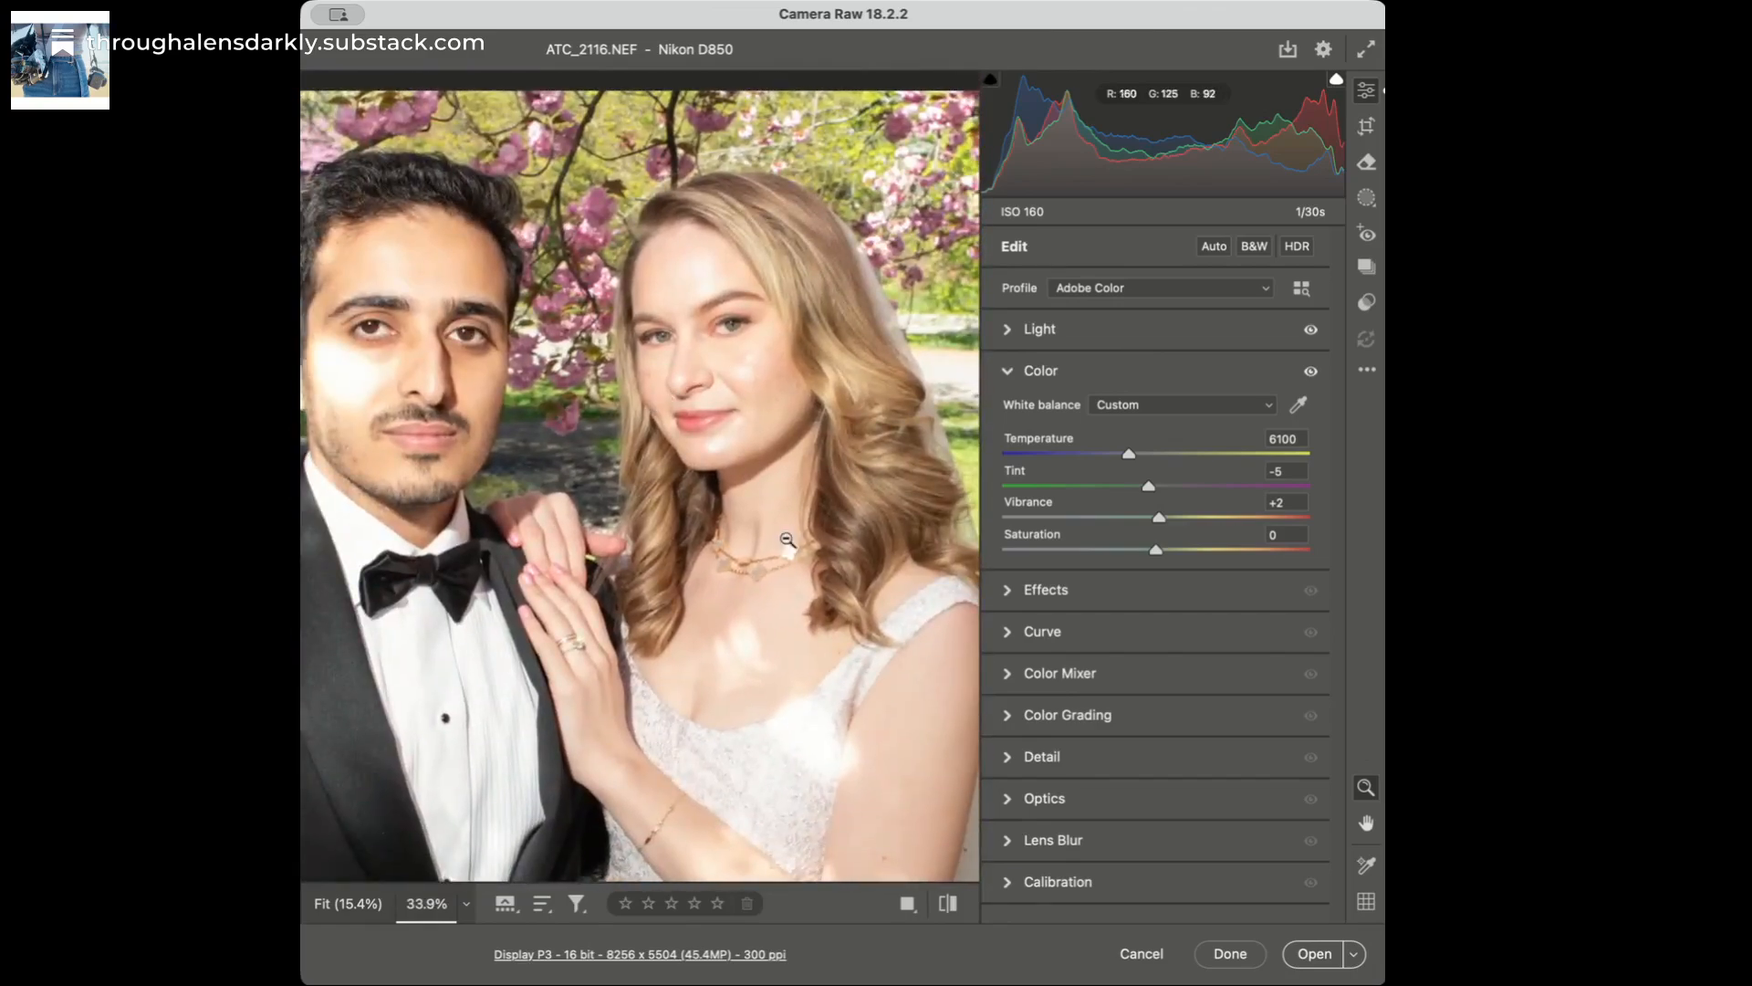
# Step: Set the couple photo's Vibrance to +20 and cool its Temperature to 5800
pyautogui.click(1188, 520)
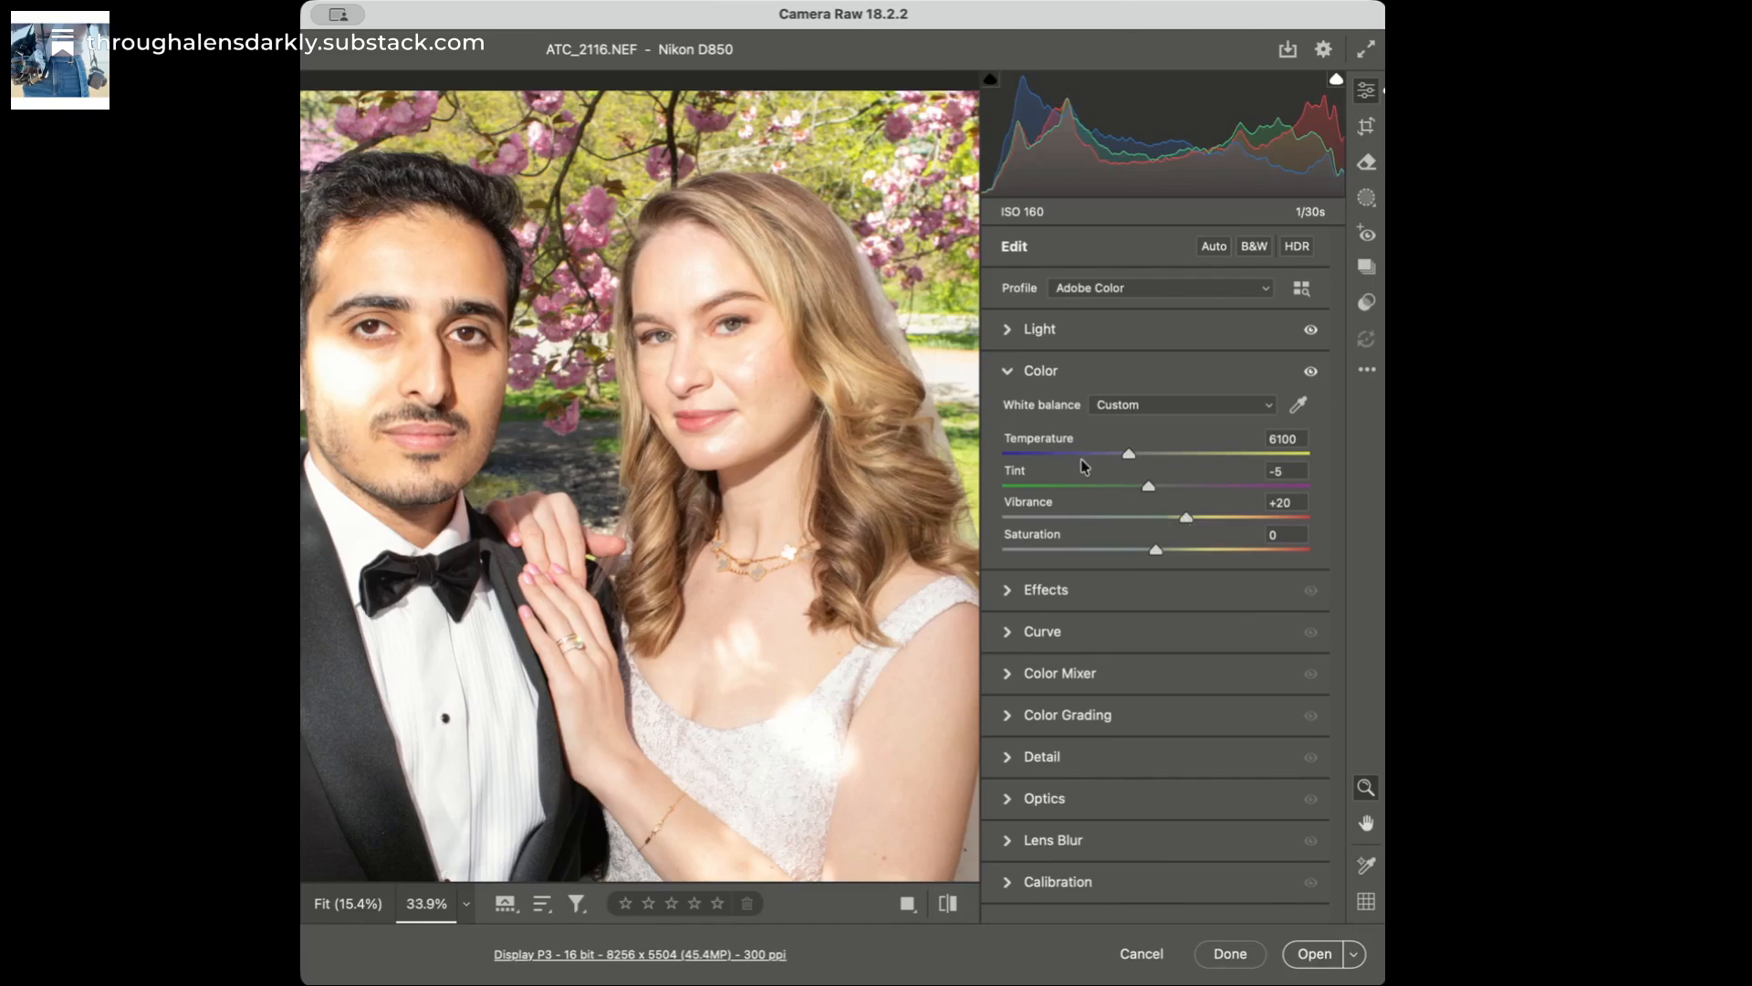
pyautogui.moveTo(1130, 458); pyautogui.dragTo(1121, 461)
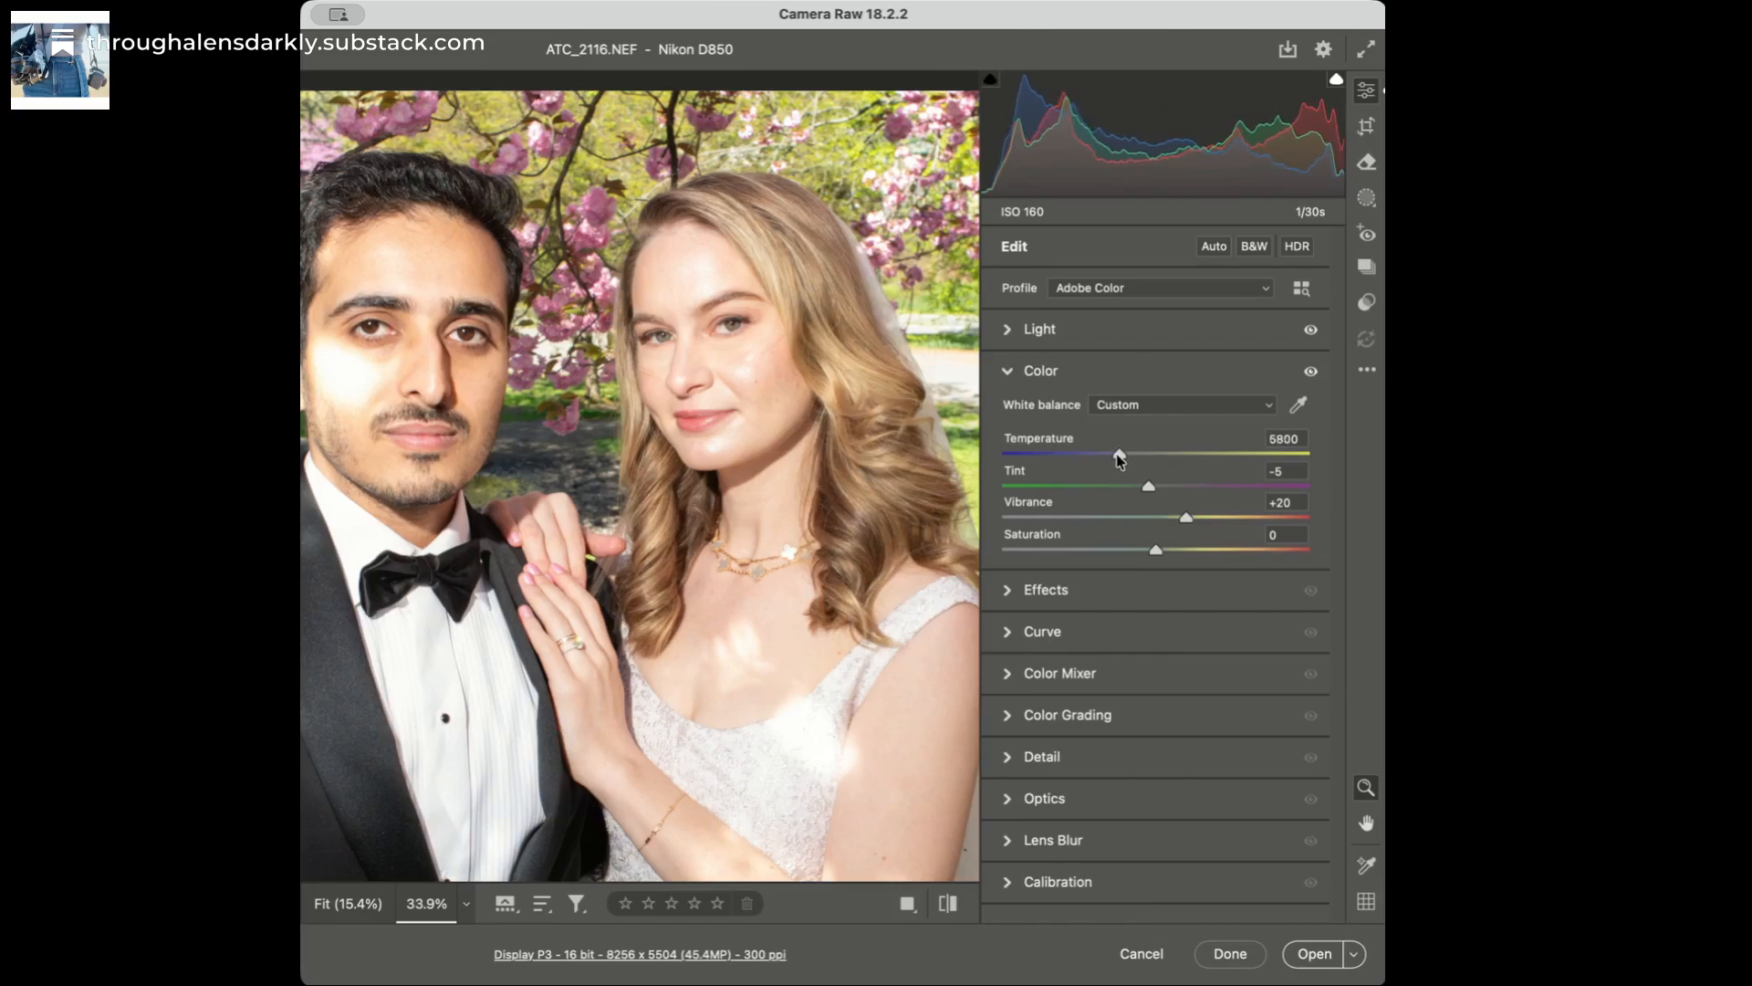
# Step: Try a Dehaze of +9 on the whole photo, and settle on a softer Dehaze of -5
pyautogui.click(1050, 599)
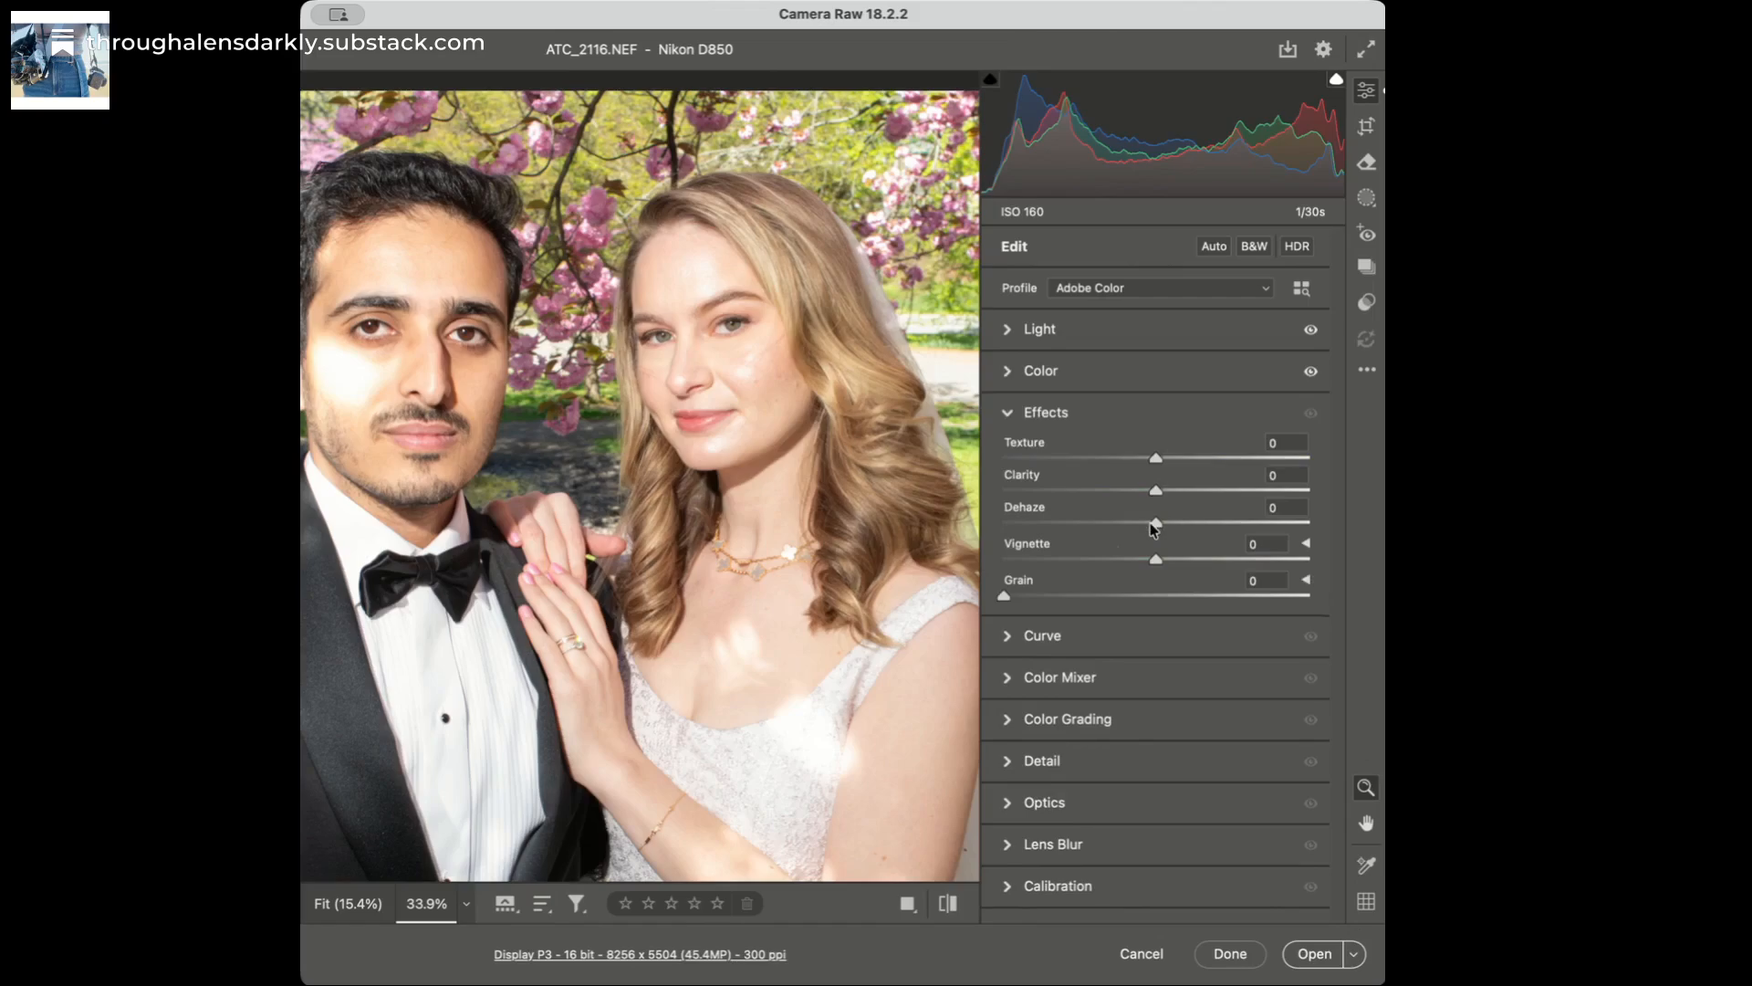
pyautogui.moveTo(1155, 523); pyautogui.dragTo(1169, 527)
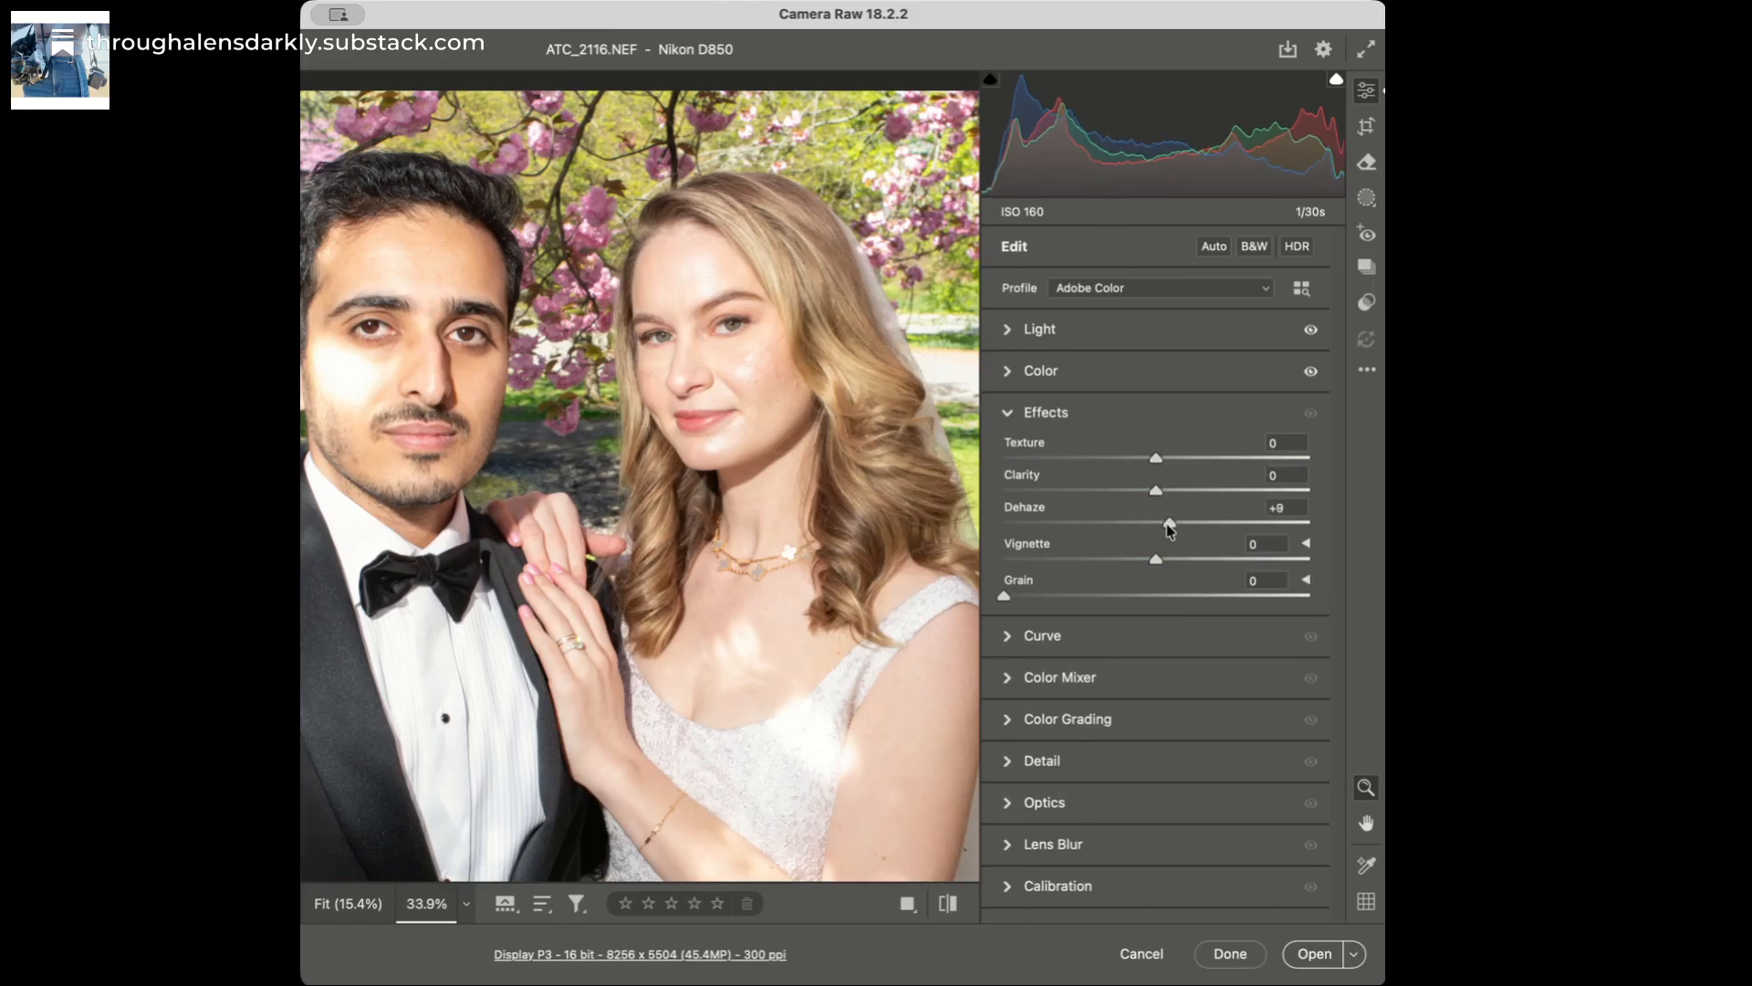
pyautogui.click(827, 439)
pyautogui.moveTo(800, 423); pyautogui.dragTo(787, 522)
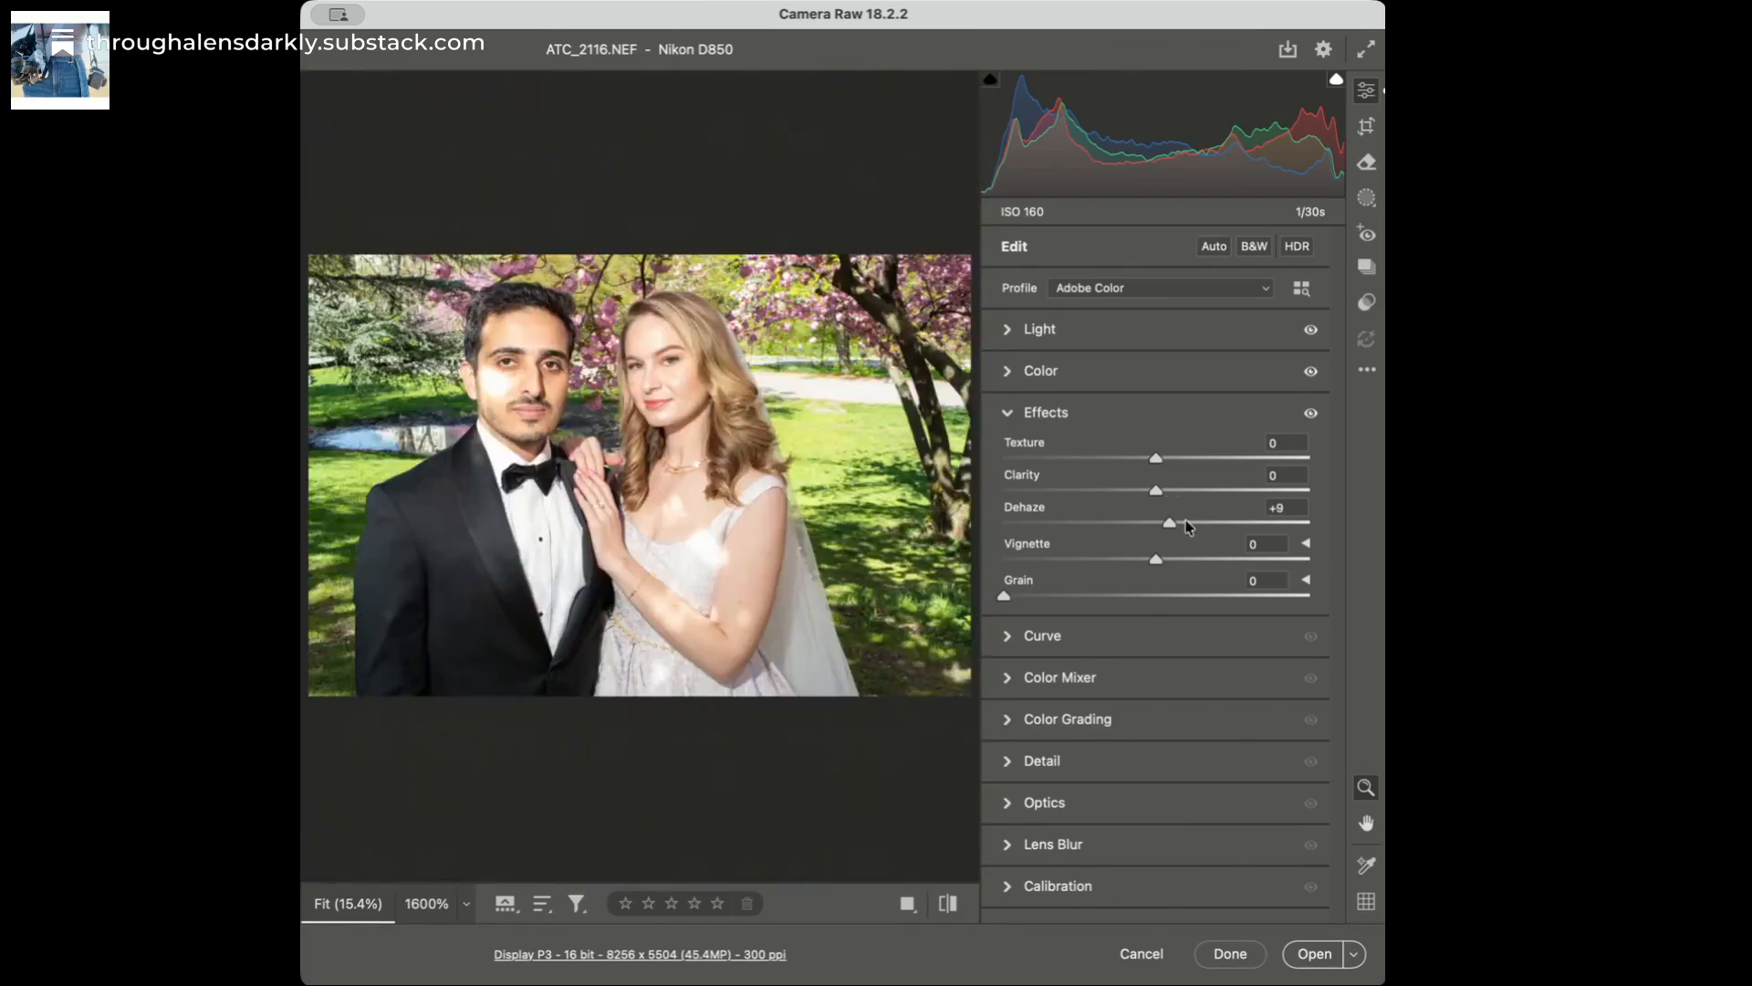
pyautogui.moveTo(1174, 522); pyautogui.dragTo(1147, 525)
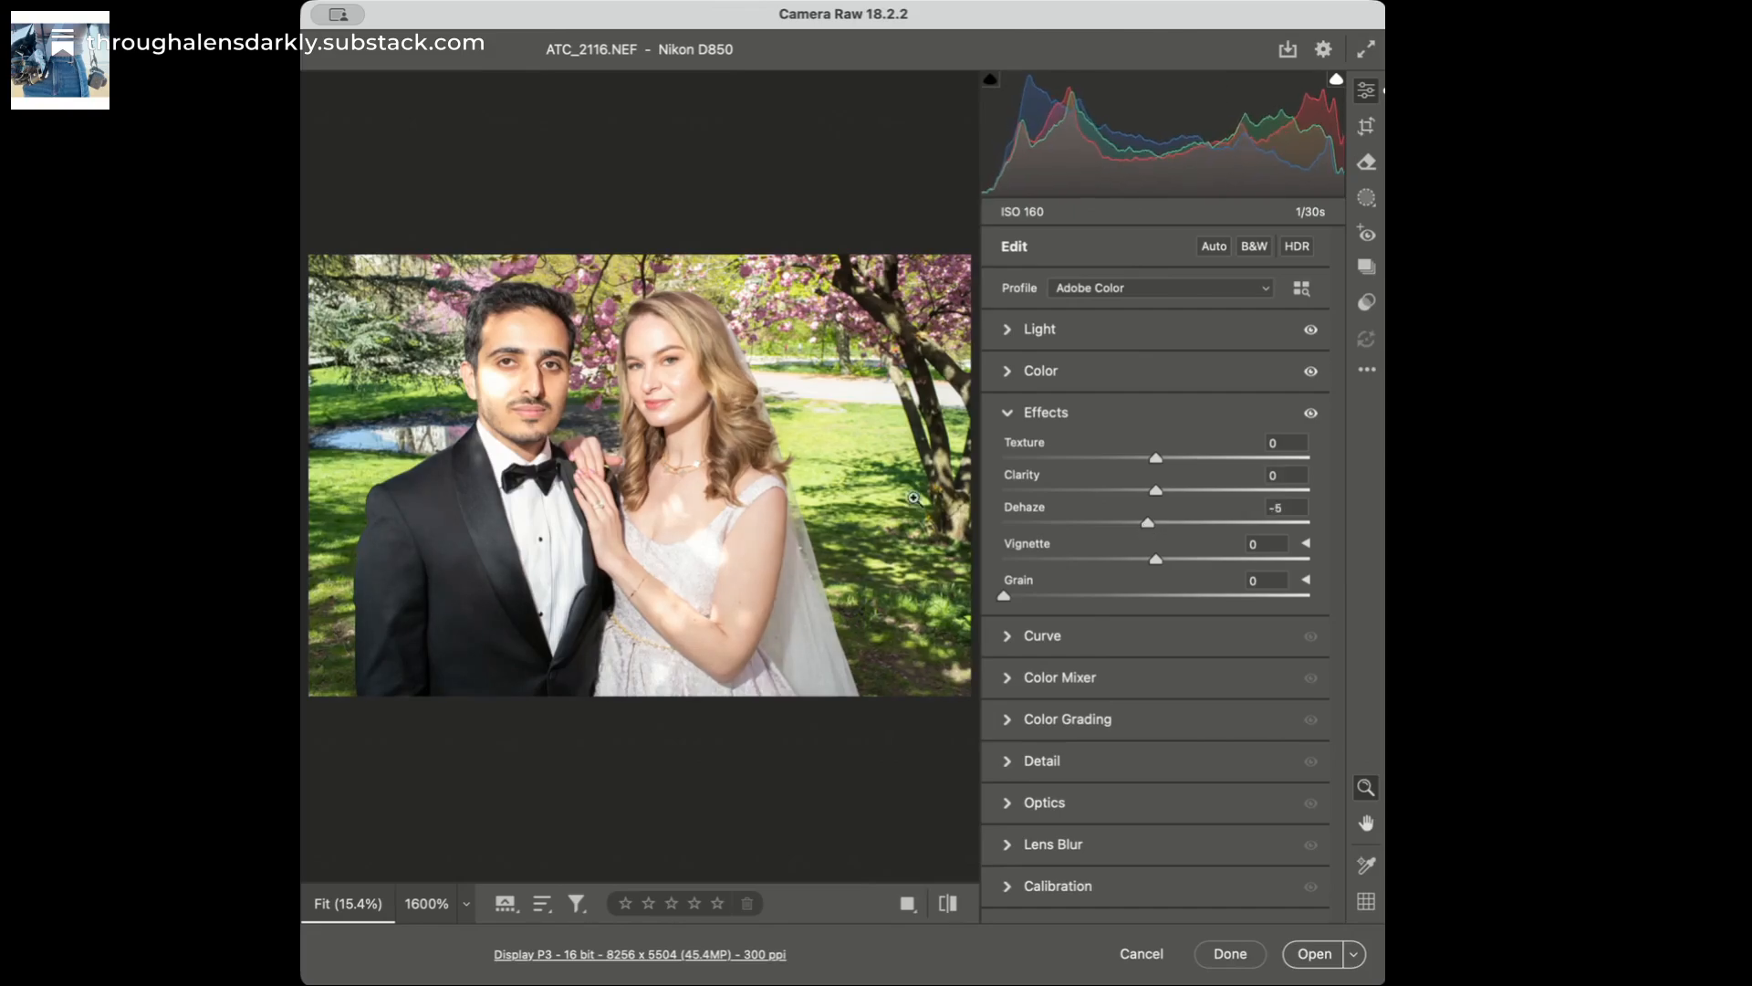
# Step: Check the couple and background up close, and raise the photo's Saturation to +7
pyautogui.click(624, 398)
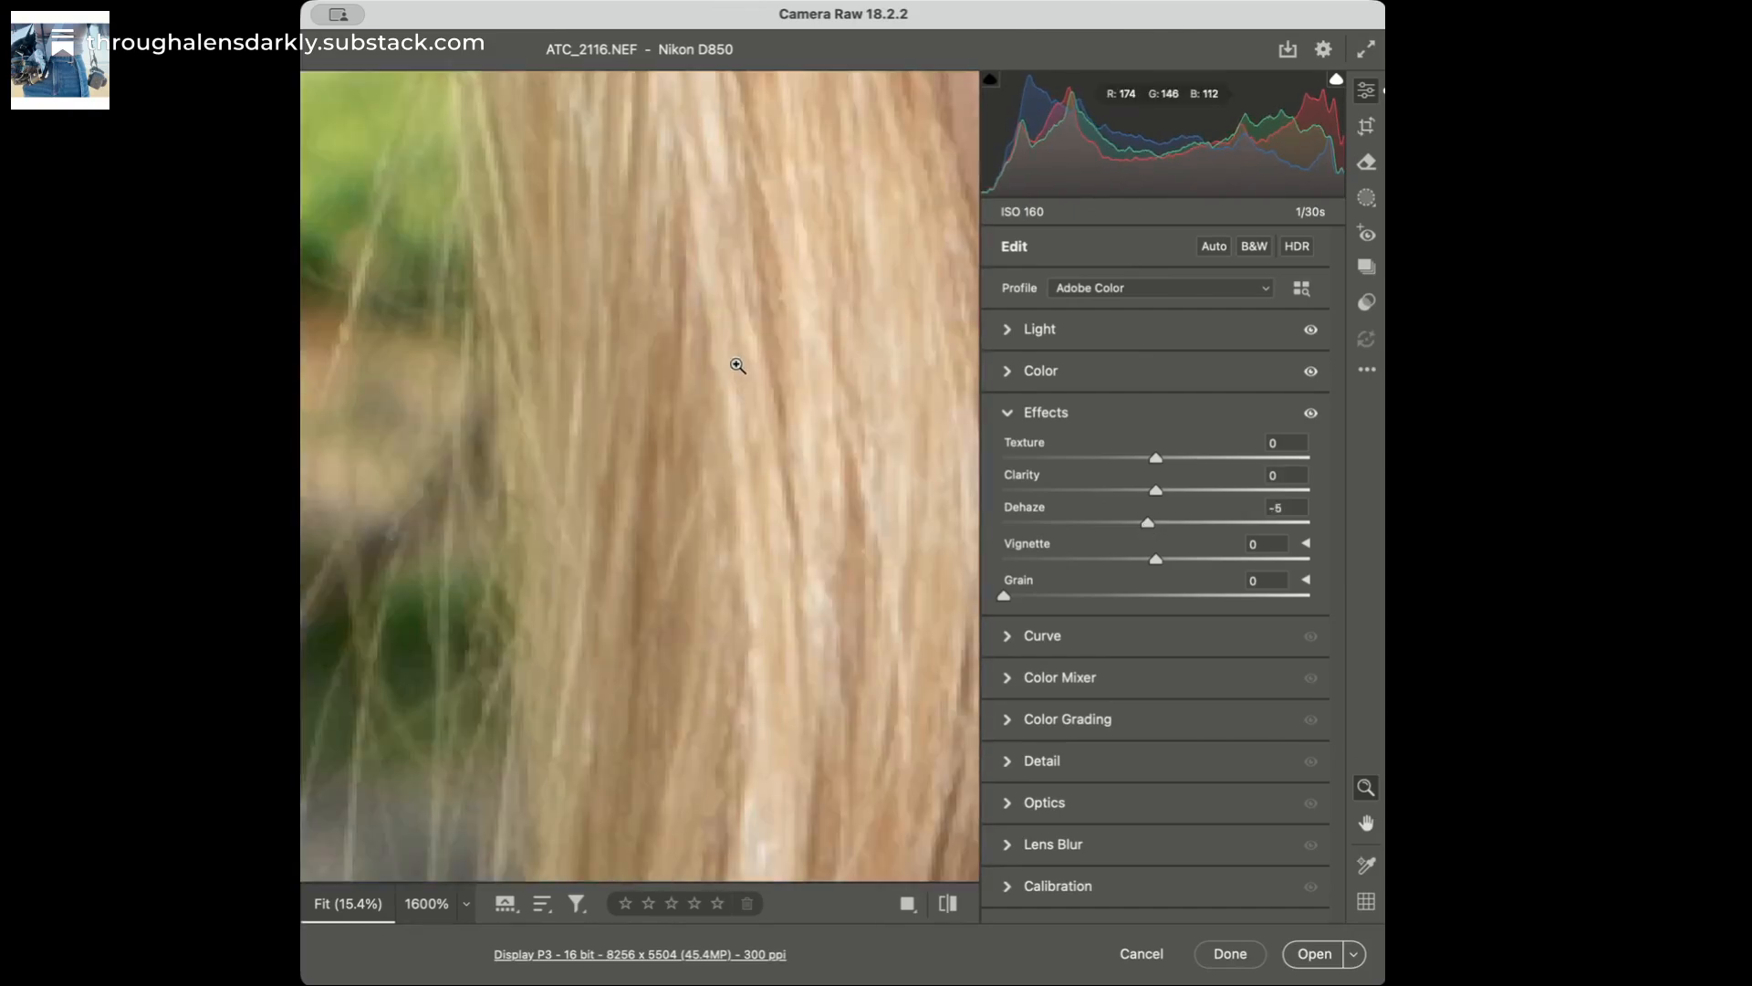
pyautogui.click(738, 365)
pyautogui.click(653, 364)
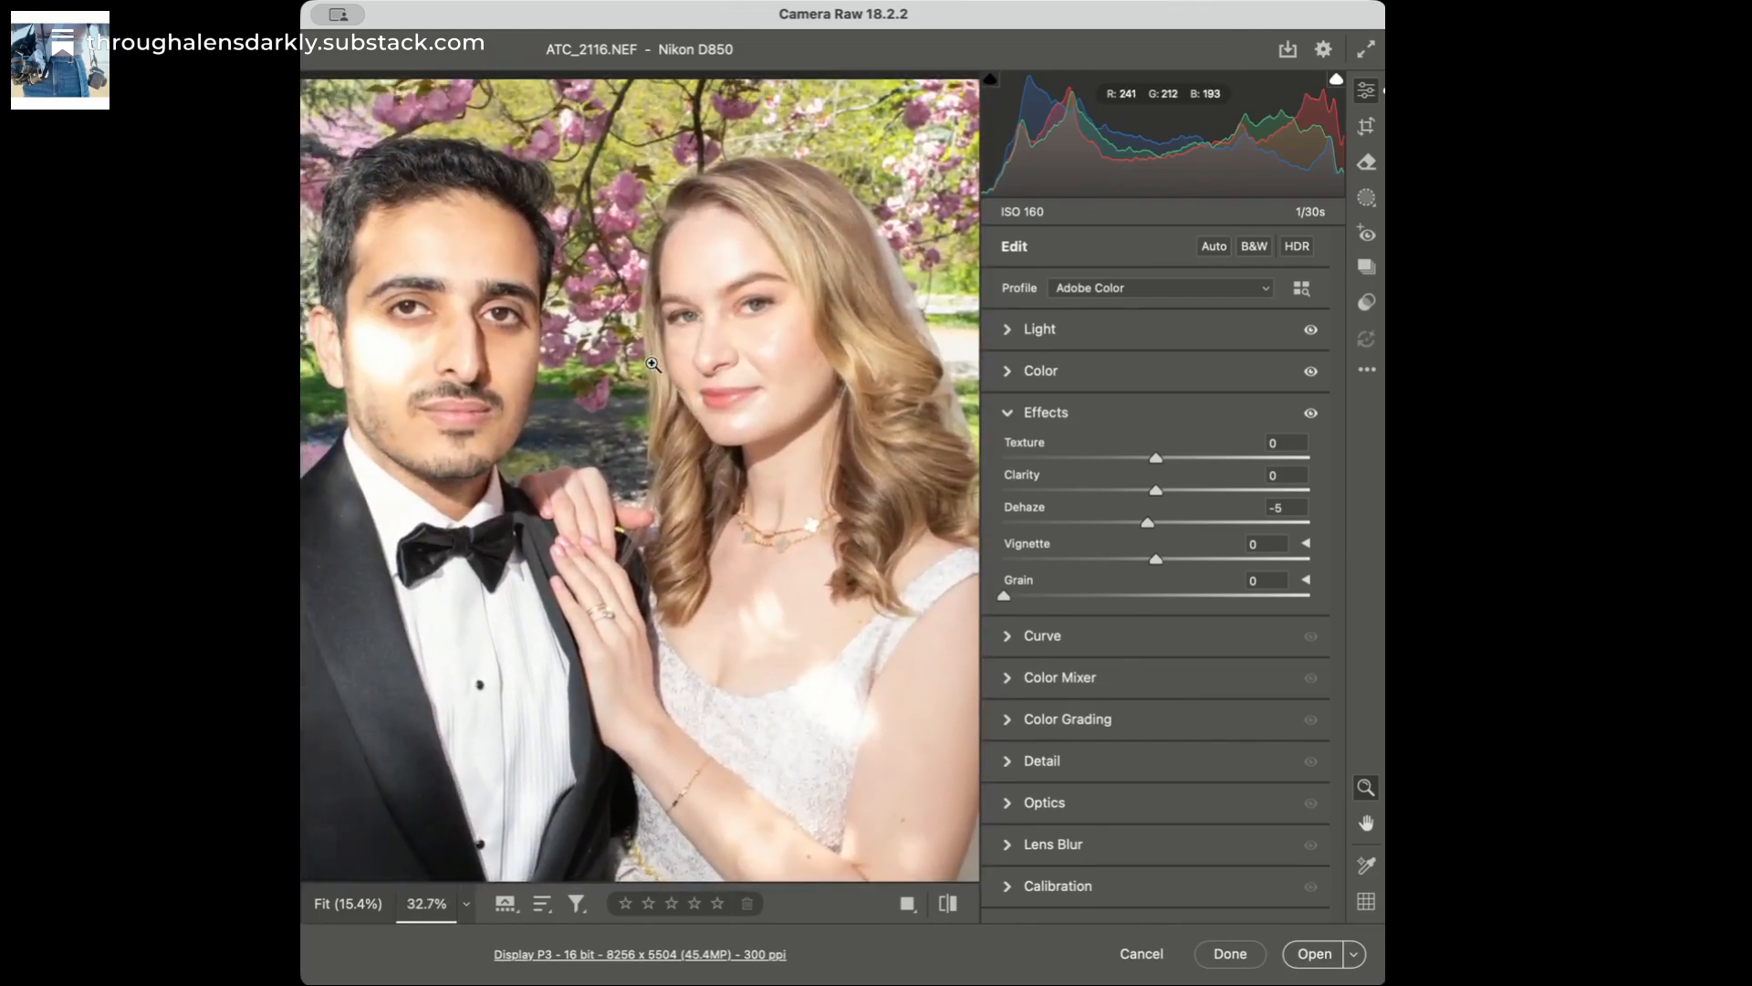
pyautogui.keyDown('alt'); pyautogui.click(652, 363); pyautogui.keyUp('alt')
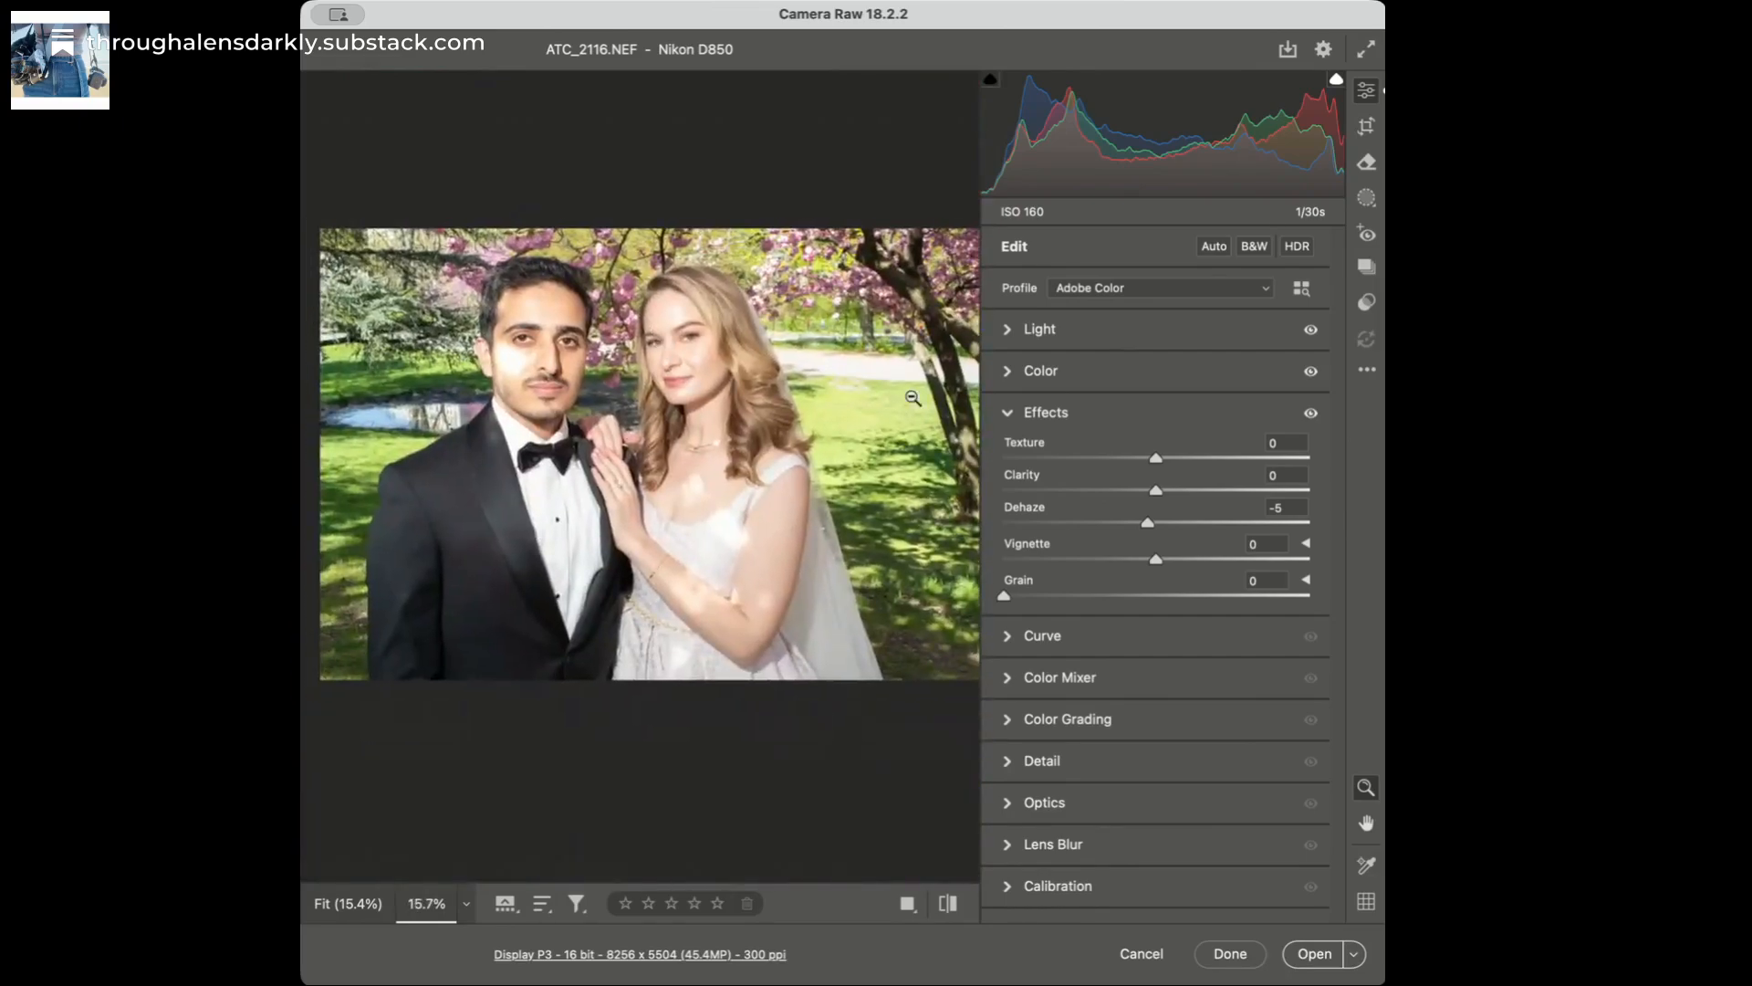
pyautogui.click(404, 431)
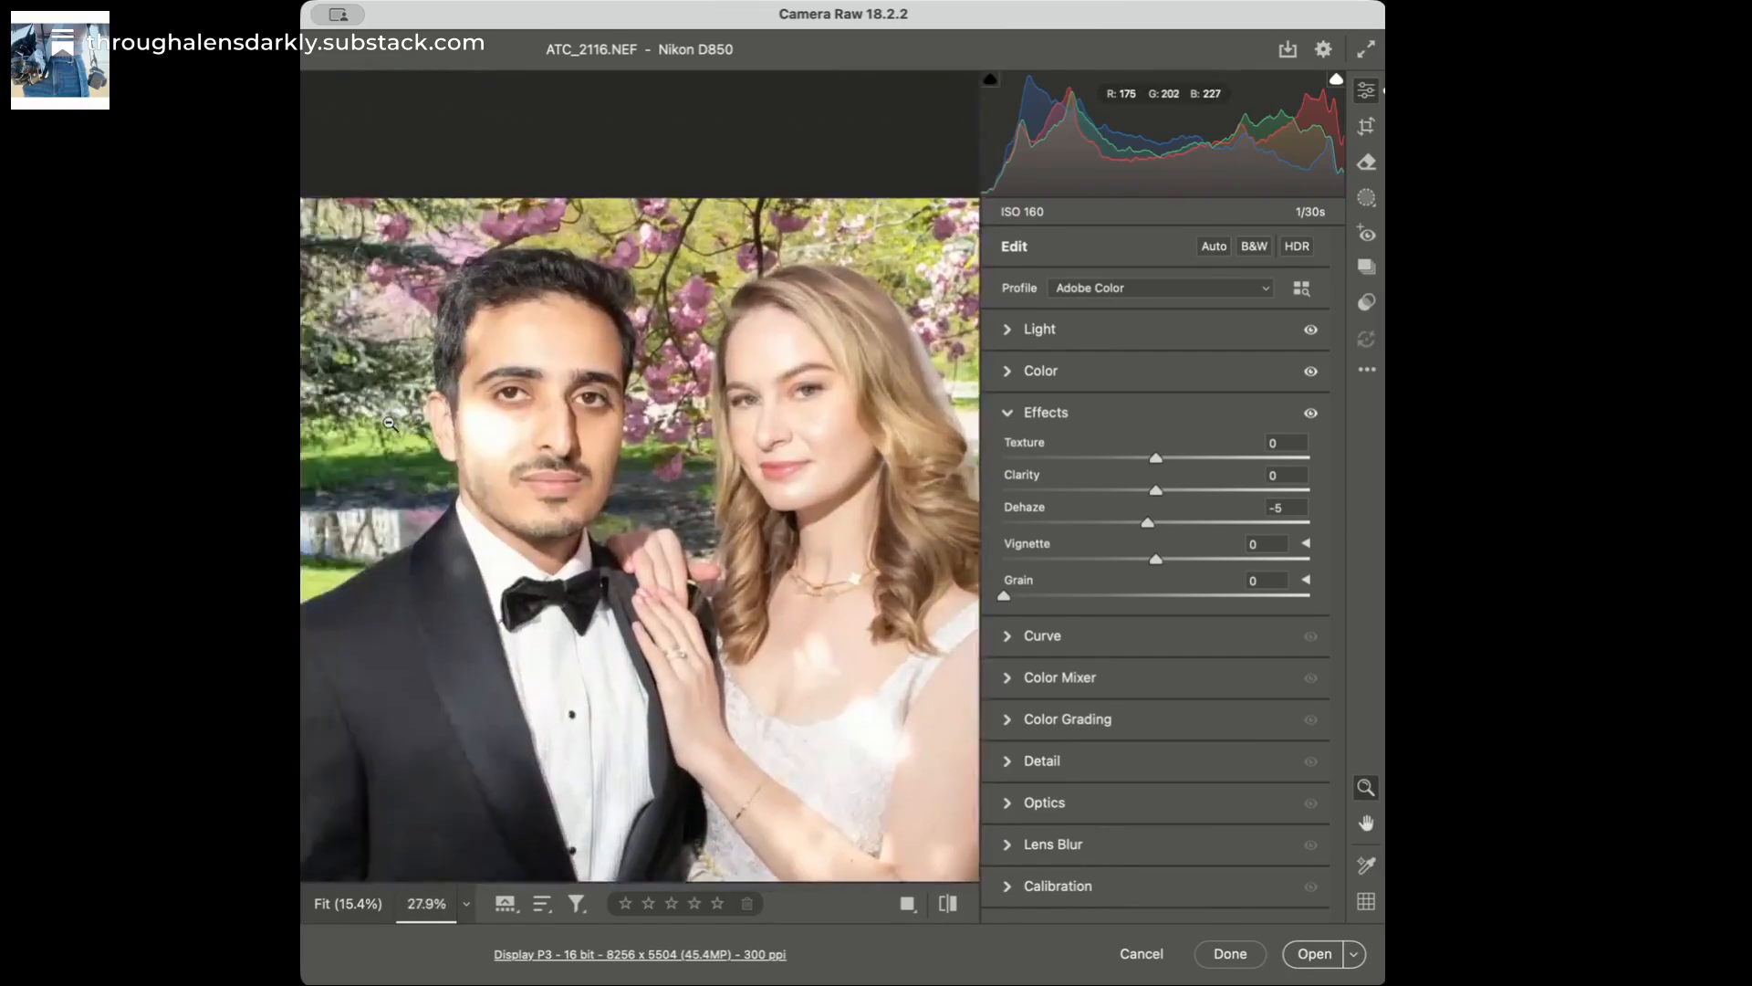
pyautogui.keyDown('alt'); pyautogui.click(659, 517); pyautogui.keyUp('alt')
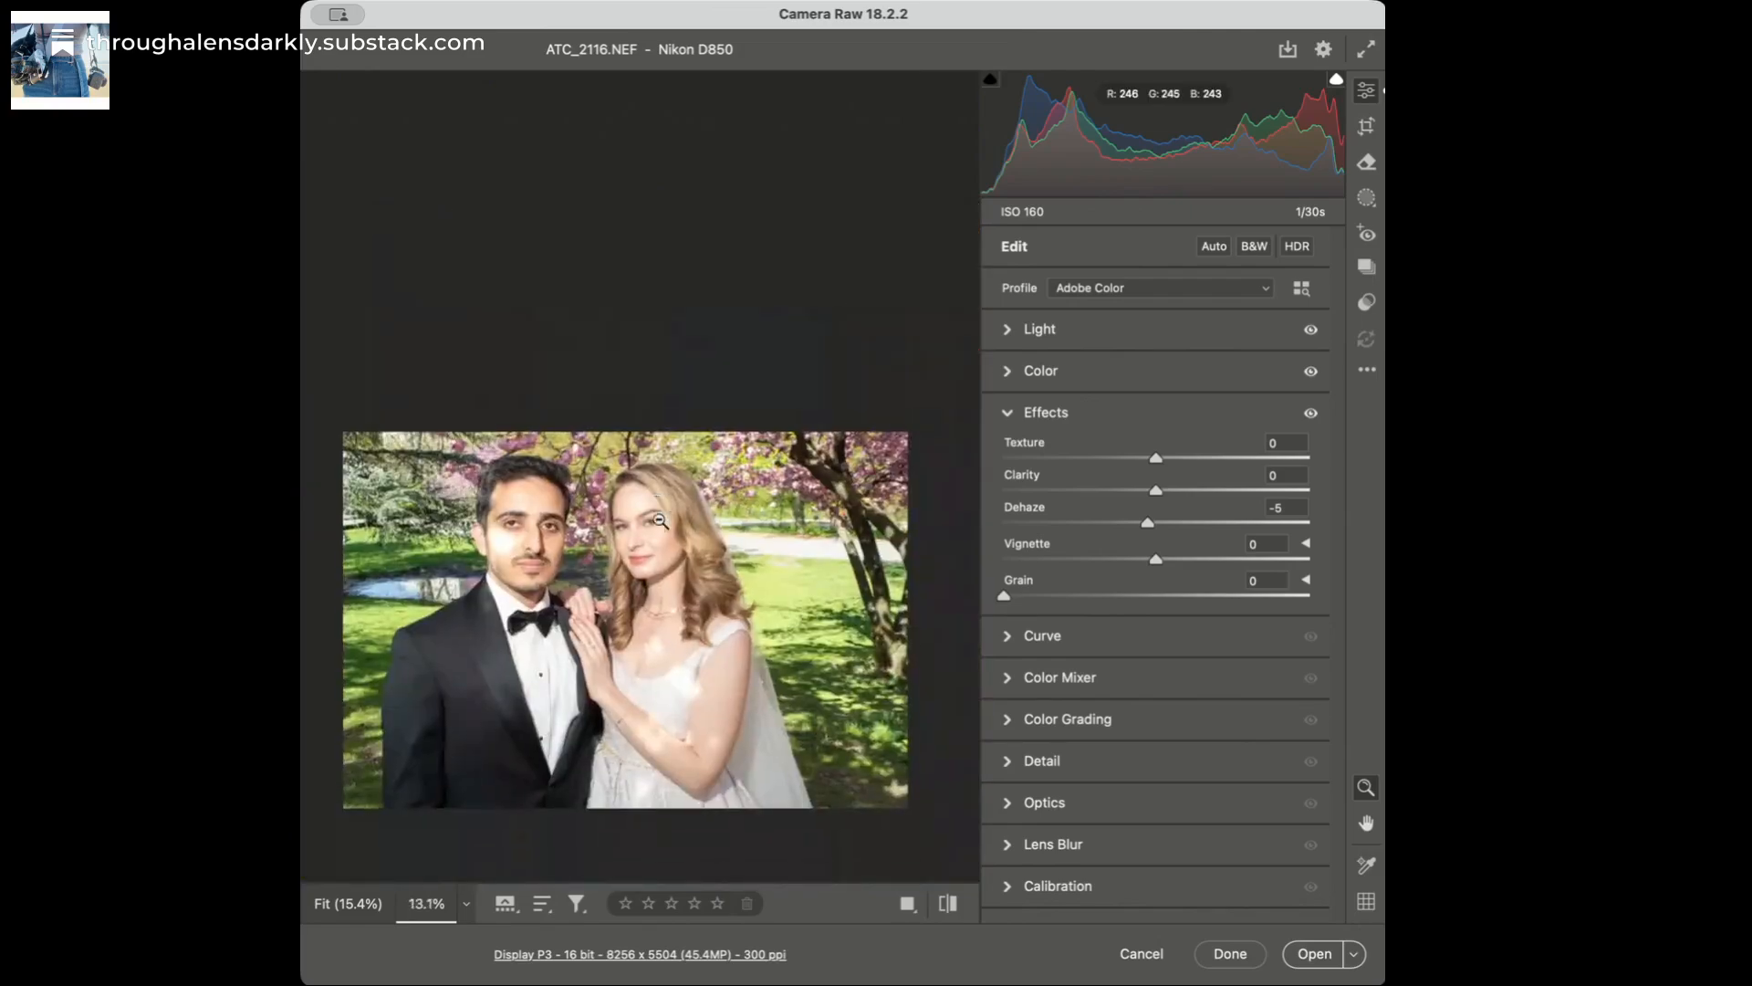
pyautogui.click(1069, 376)
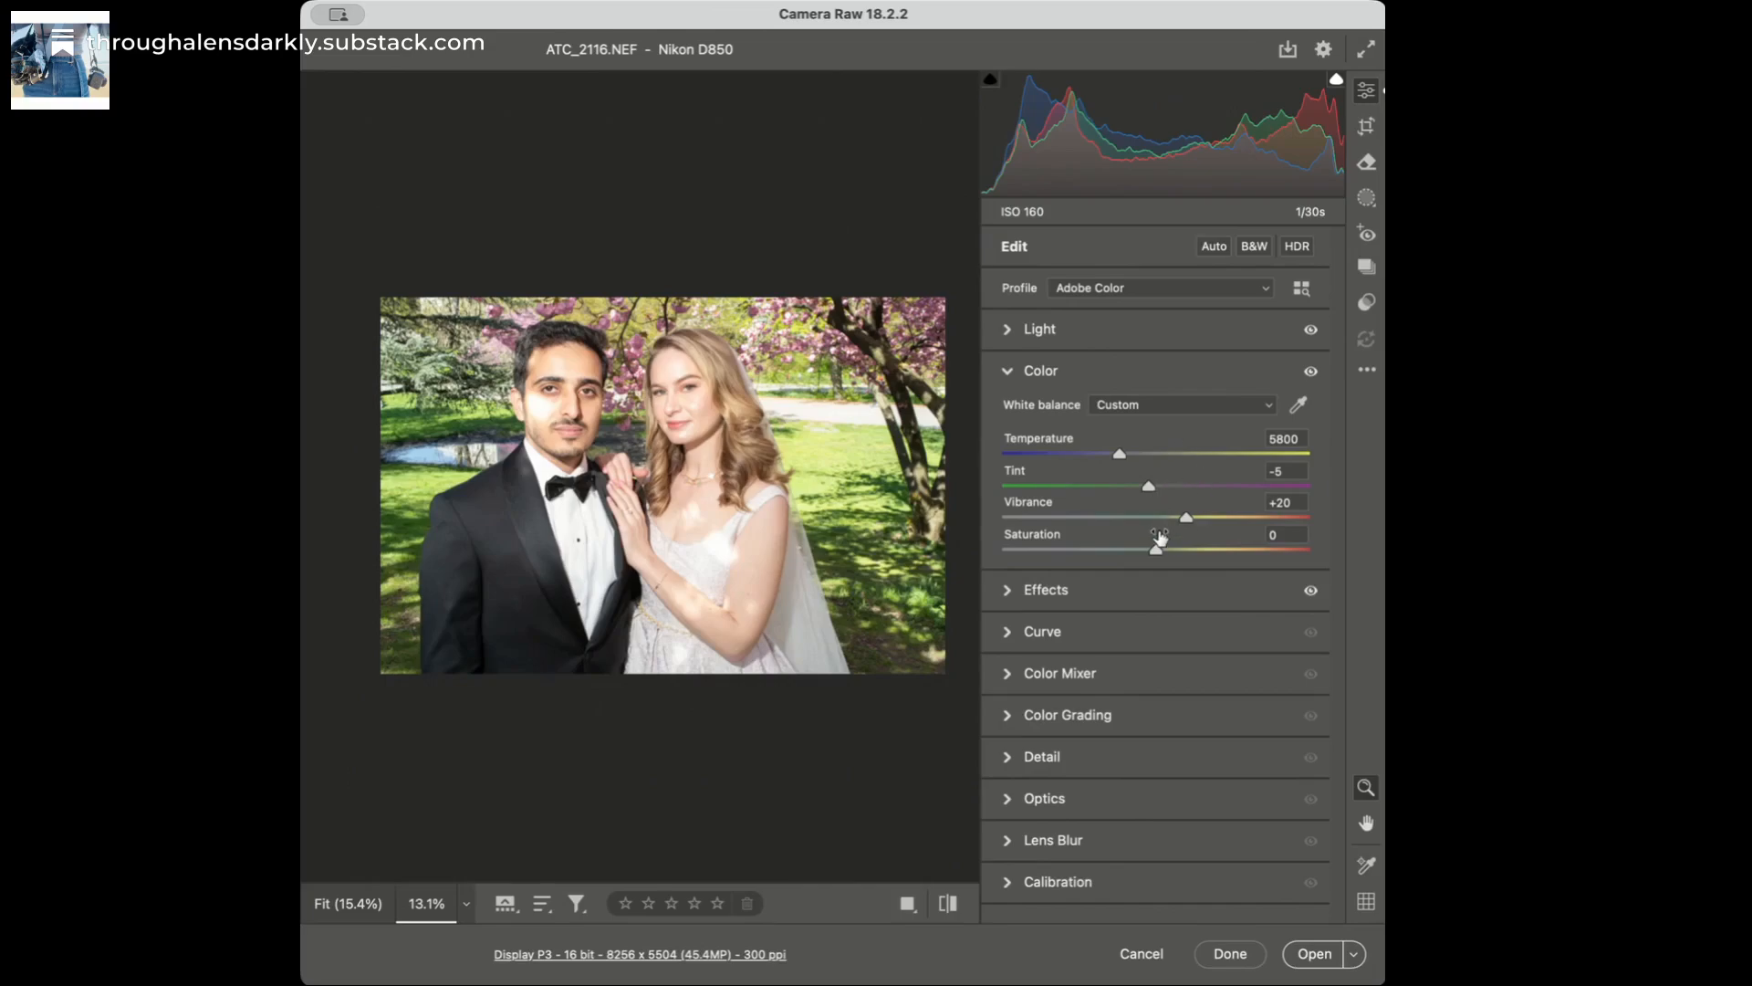
pyautogui.moveTo(1155, 551); pyautogui.dragTo(1161, 553)
pyautogui.moveTo(1165, 554); pyautogui.dragTo(1171, 556)
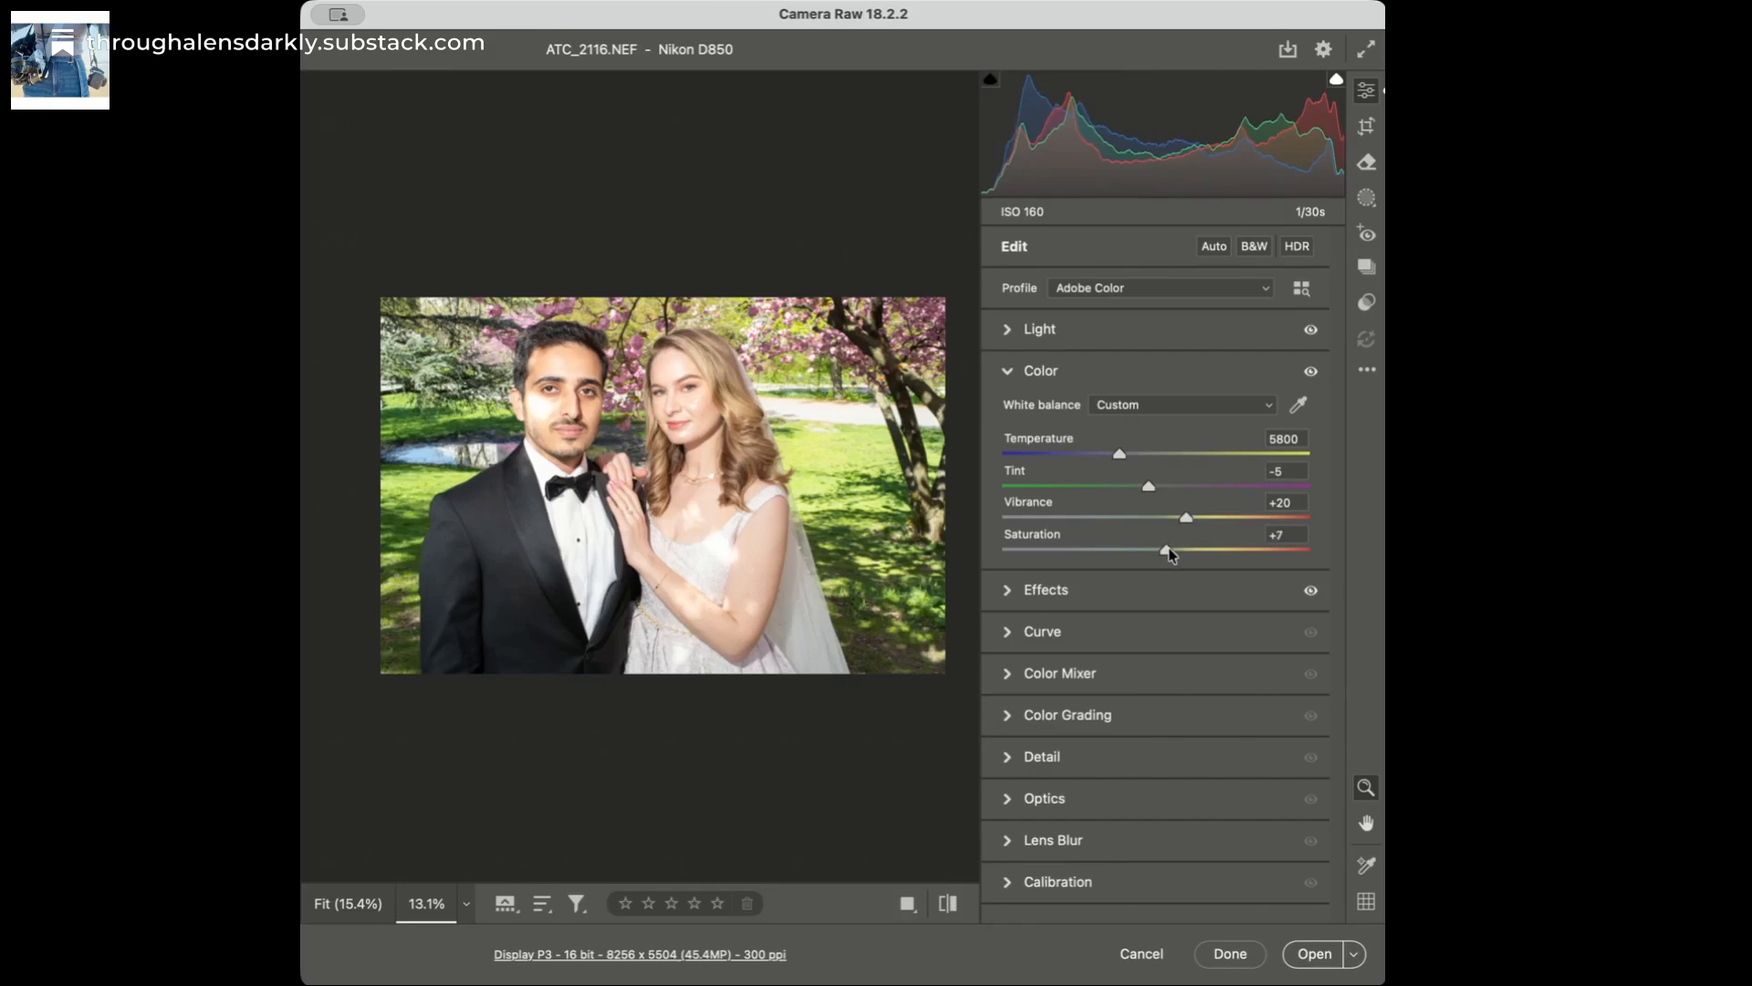
pyautogui.press('super+0')
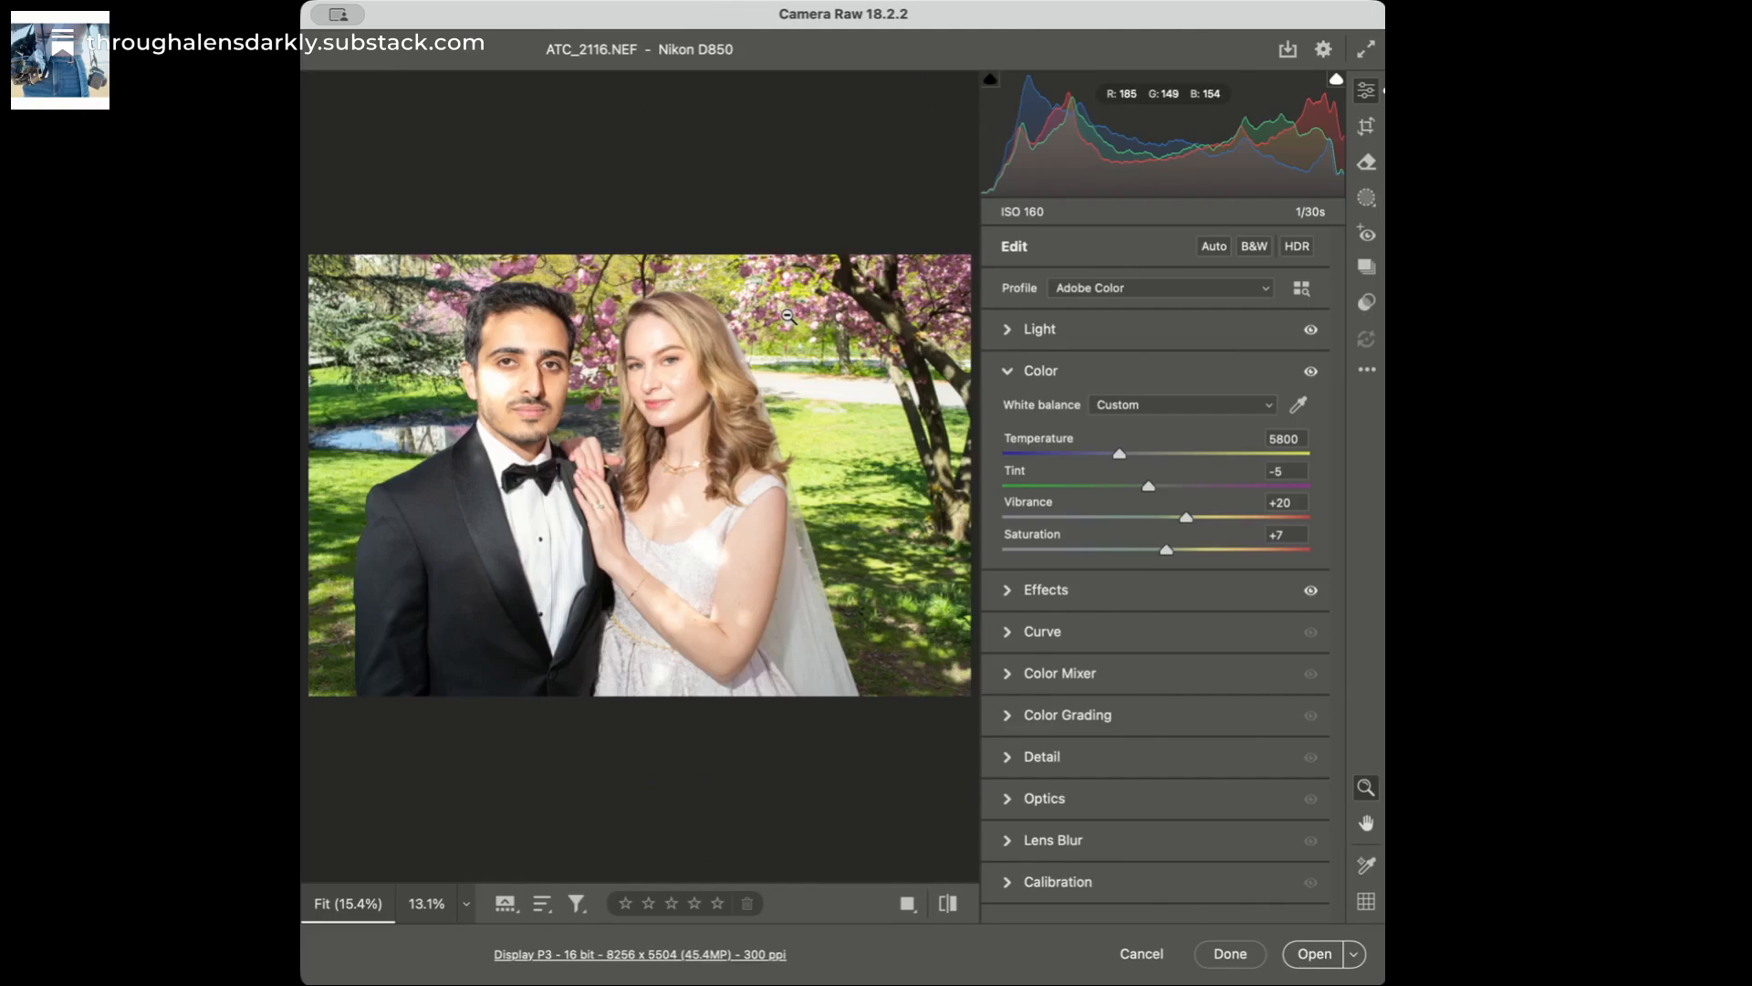
pyautogui.keyDown('alt'); pyautogui.click(789, 318); pyautogui.keyUp('alt')
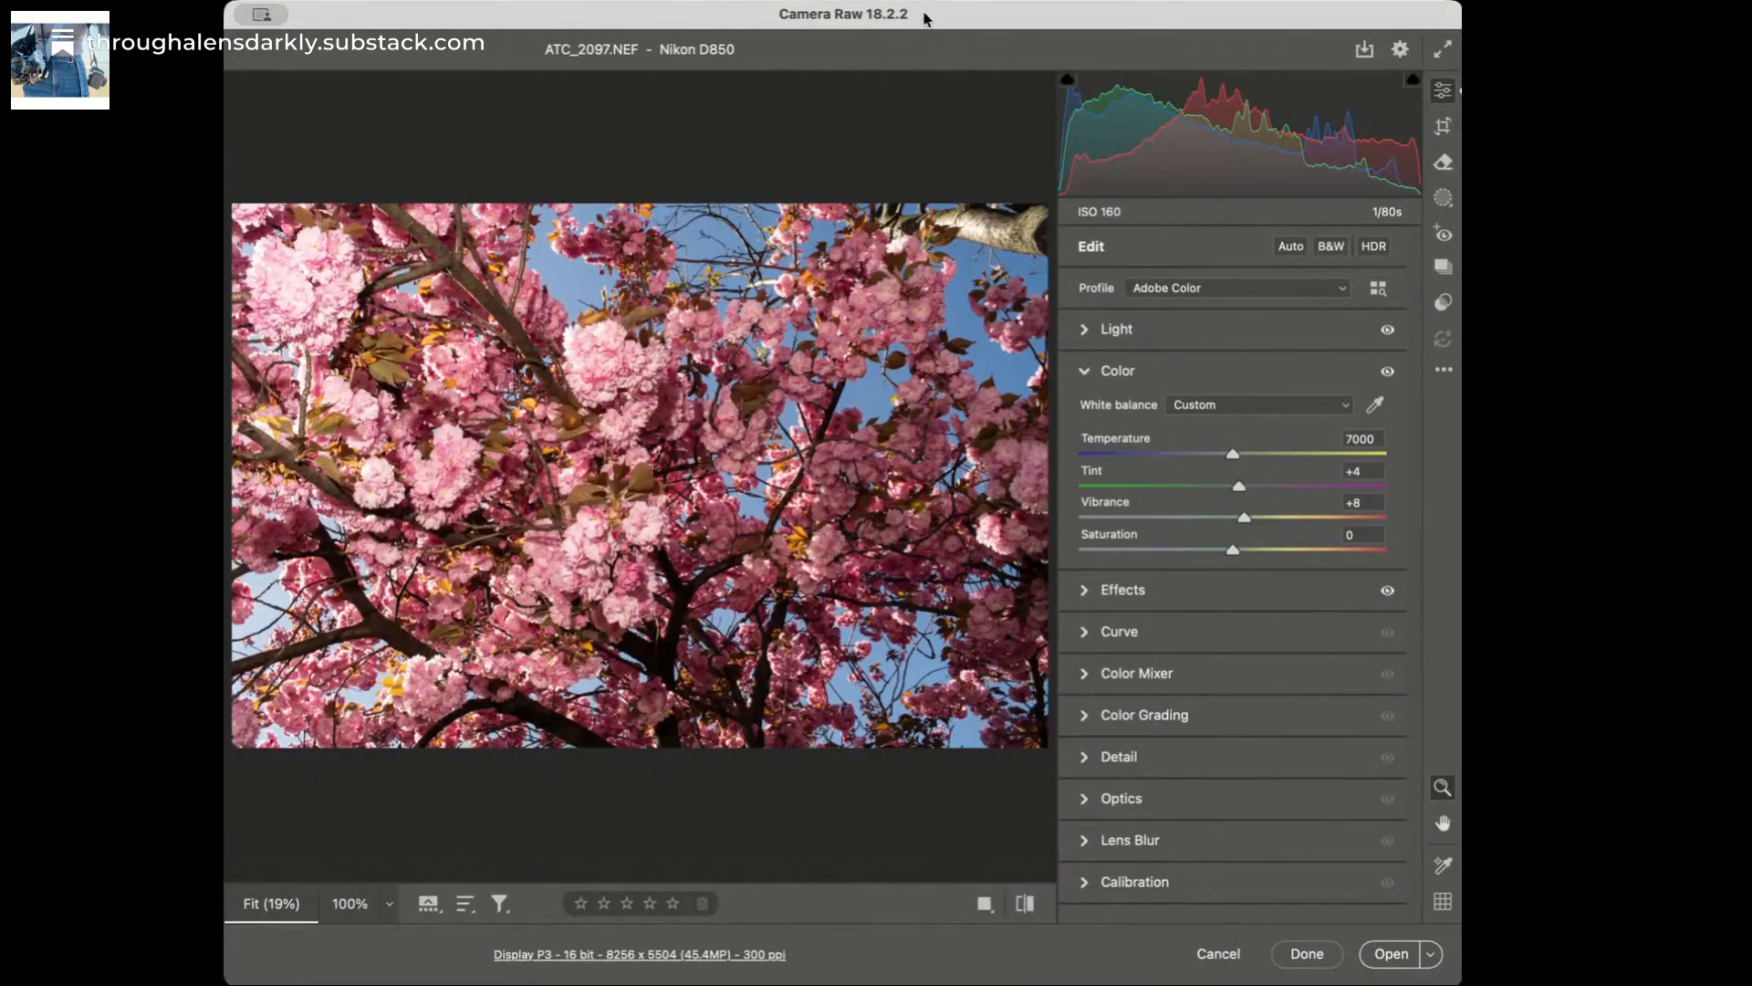
# Step: Set the cherry blossom photo's Contrast to +6 and Whites to +5
pyautogui.click(1086, 330)
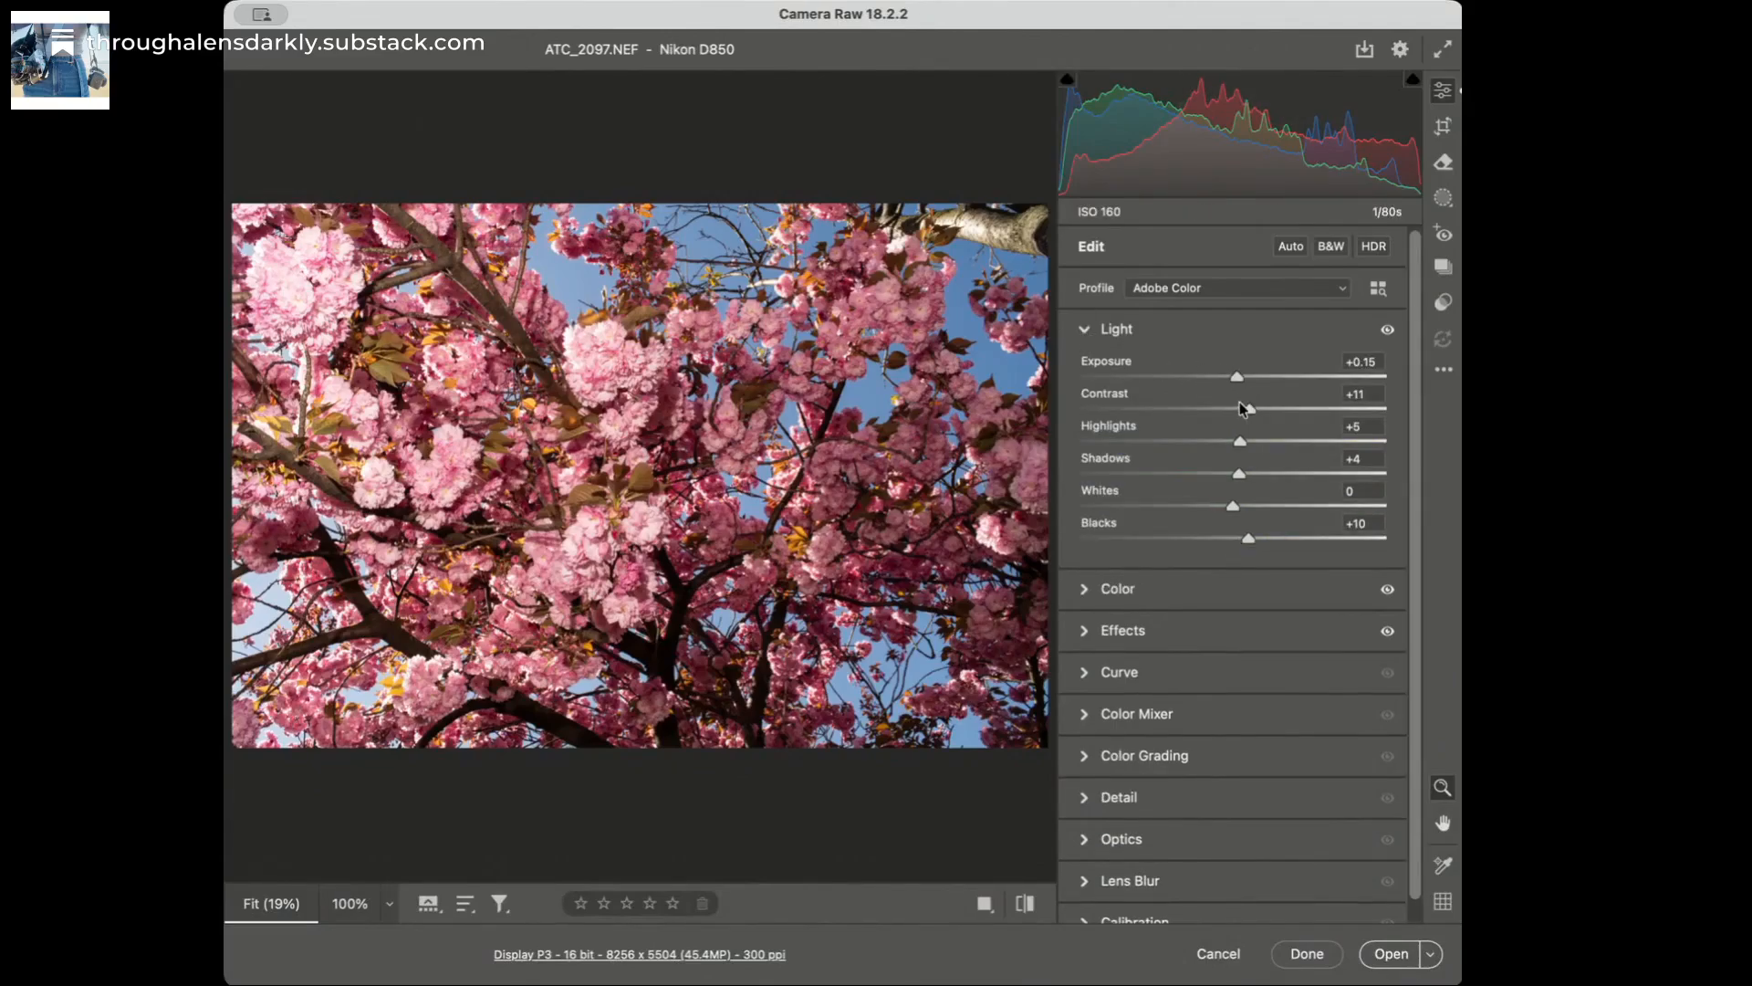
pyautogui.moveTo(1243, 408); pyautogui.dragTo(1240, 408)
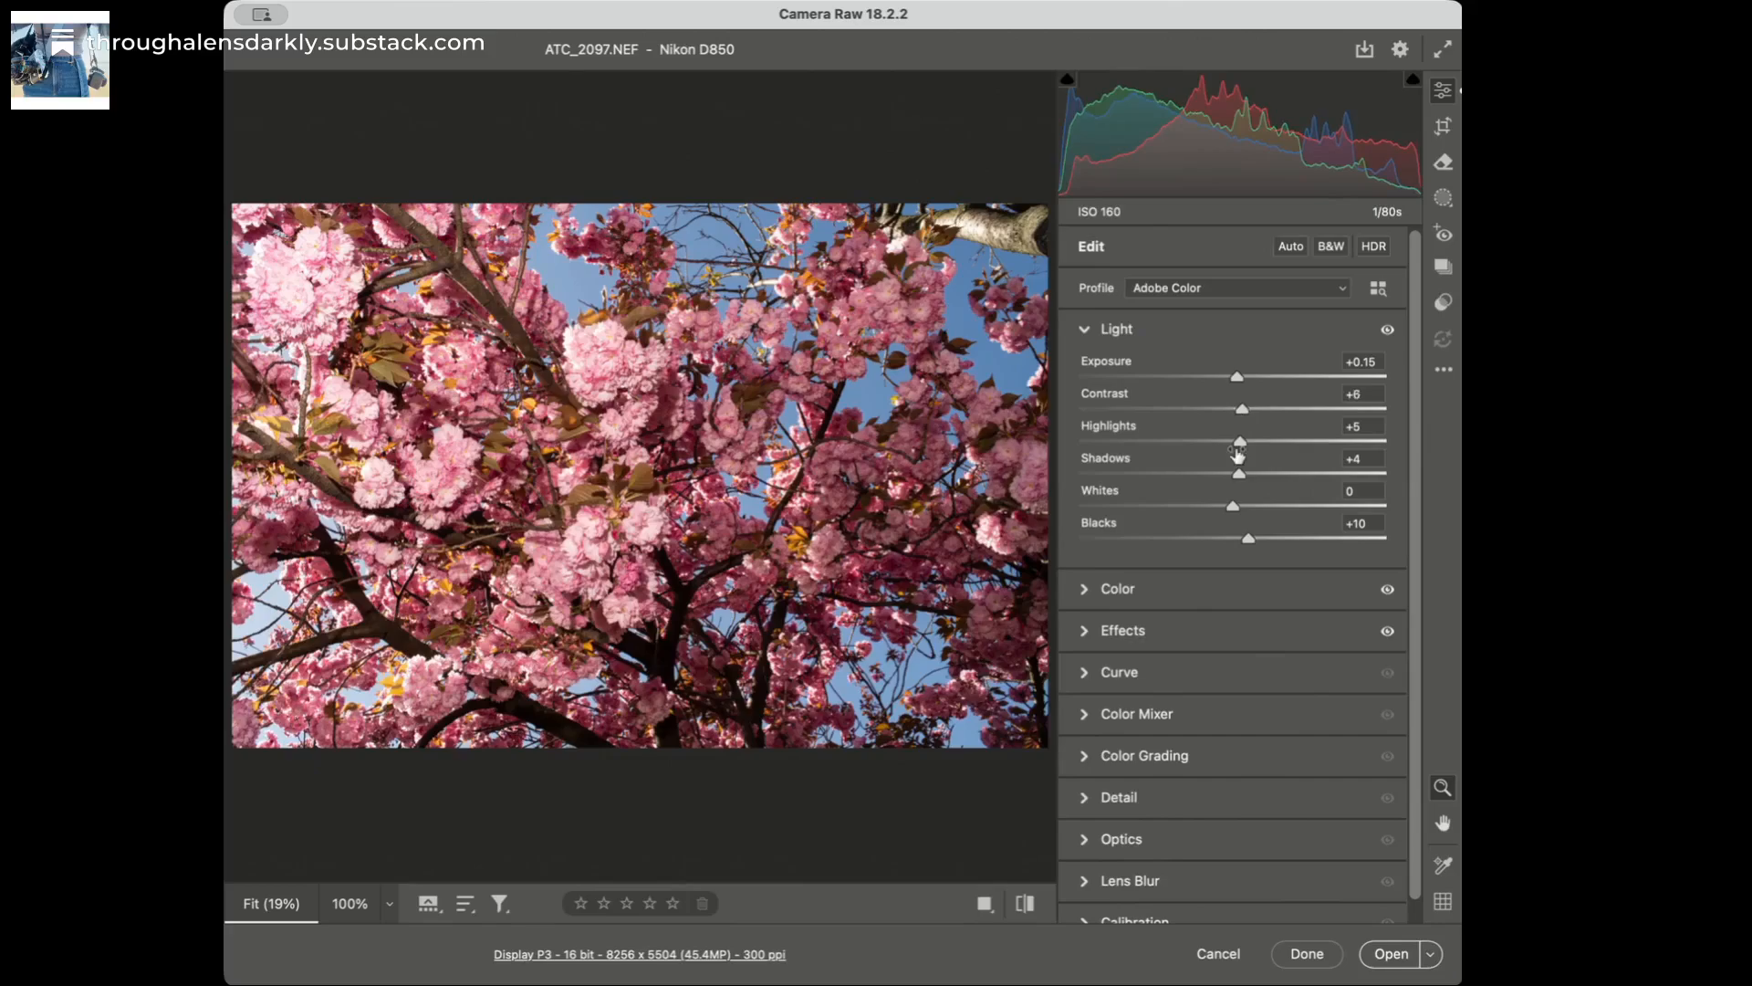
pyautogui.moveTo(1233, 506); pyautogui.dragTo(1242, 539)
# Step: Open up the blossom photo's dark tones with Shadows +37 and Blacks +43, and offset them with Contrast +16
pyautogui.click(1271, 474)
pyautogui.moveTo(1270, 474); pyautogui.dragTo(1289, 474)
pyautogui.click(1294, 538)
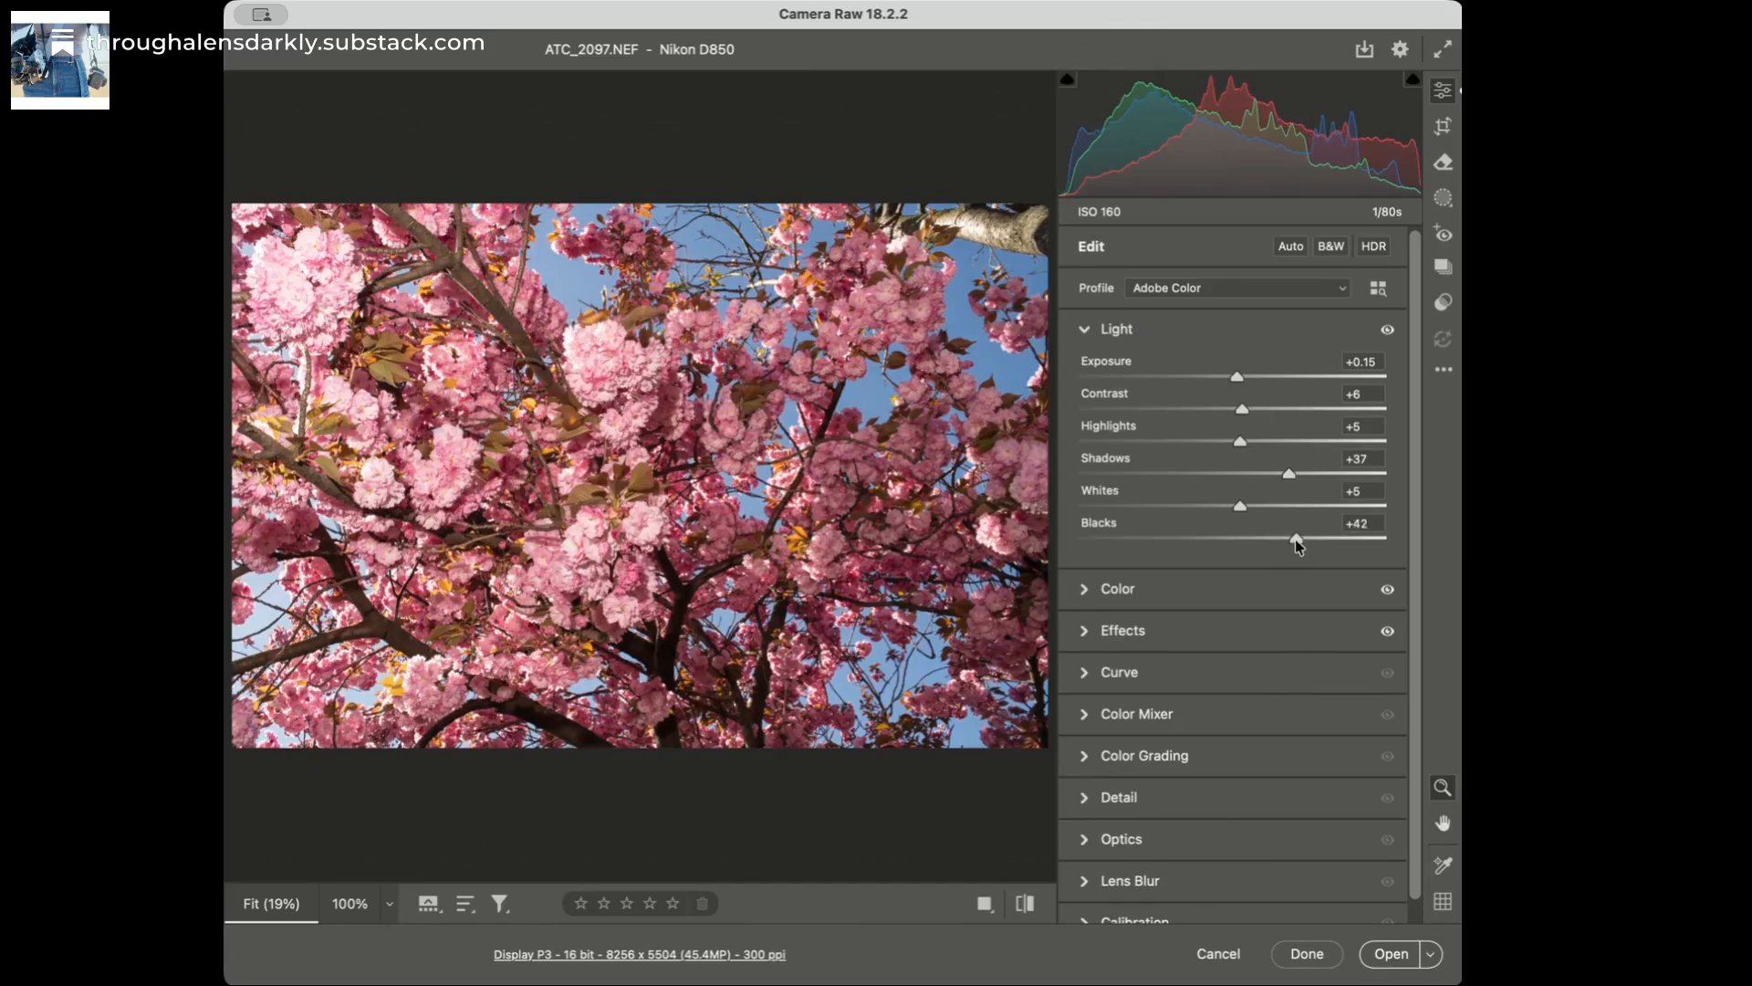
pyautogui.moveTo(1295, 539); pyautogui.dragTo(1299, 538)
pyautogui.click(1256, 407)
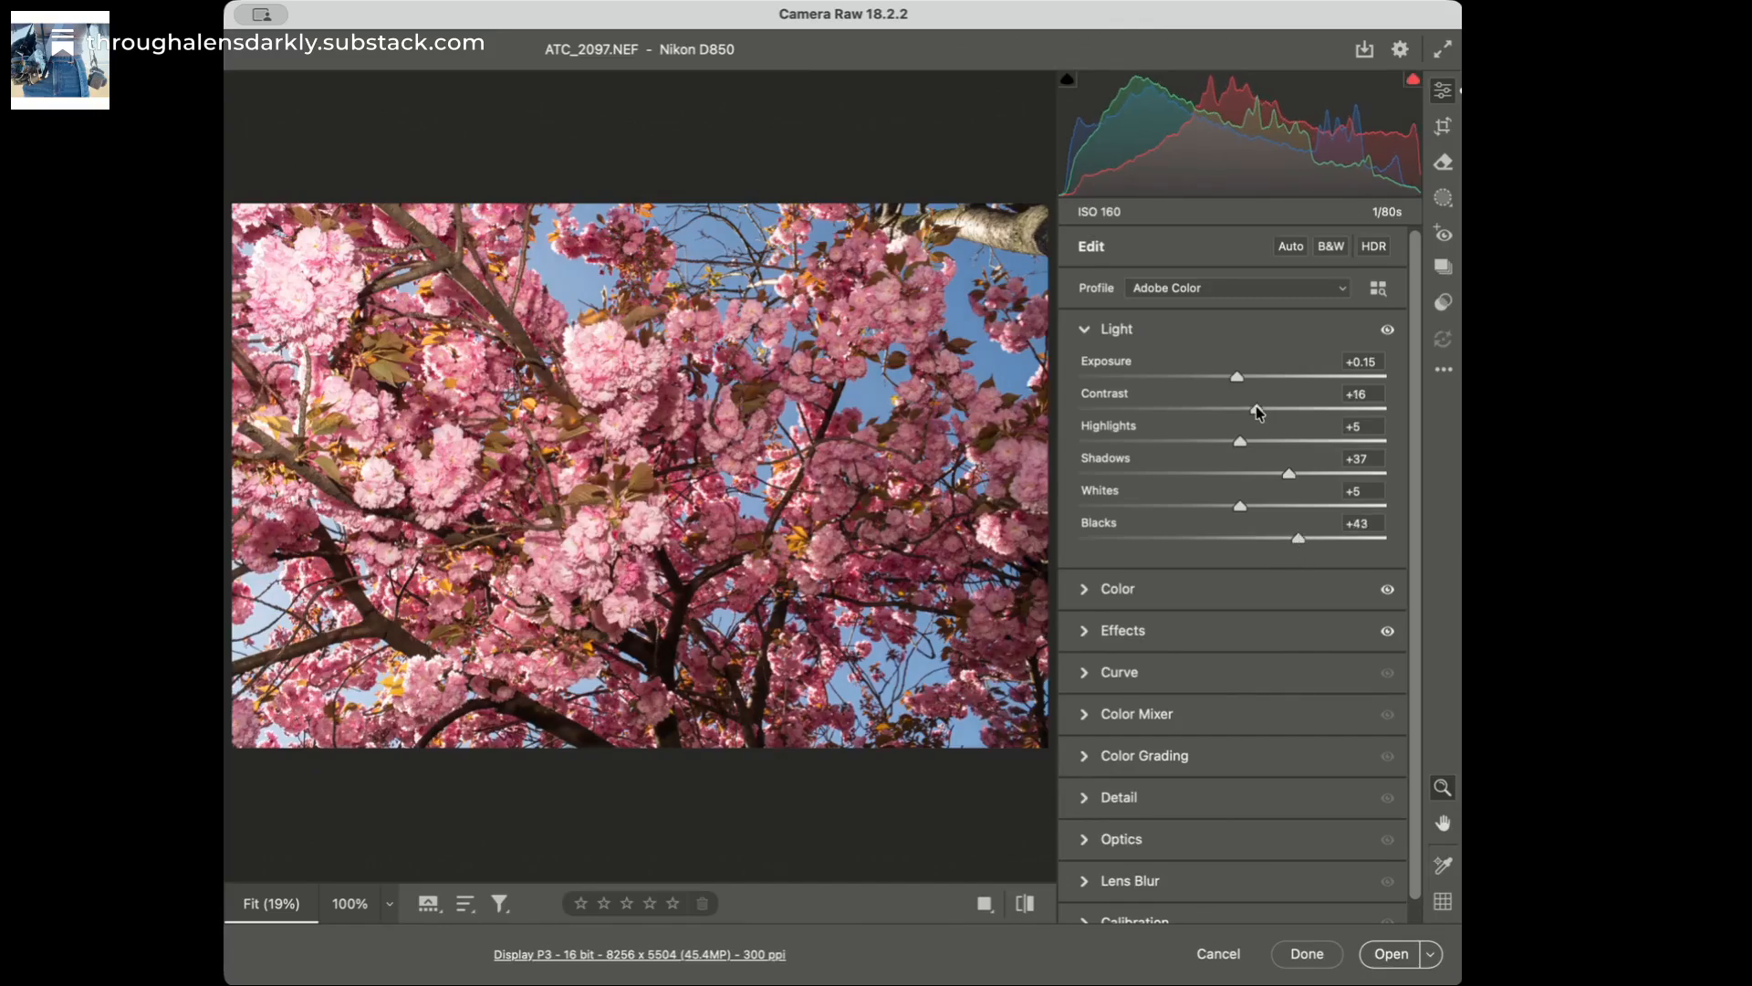
# Step: Cool the blossom photo's white balance to a Temperature of 6300, checking the flowers up close
pyautogui.click(1152, 590)
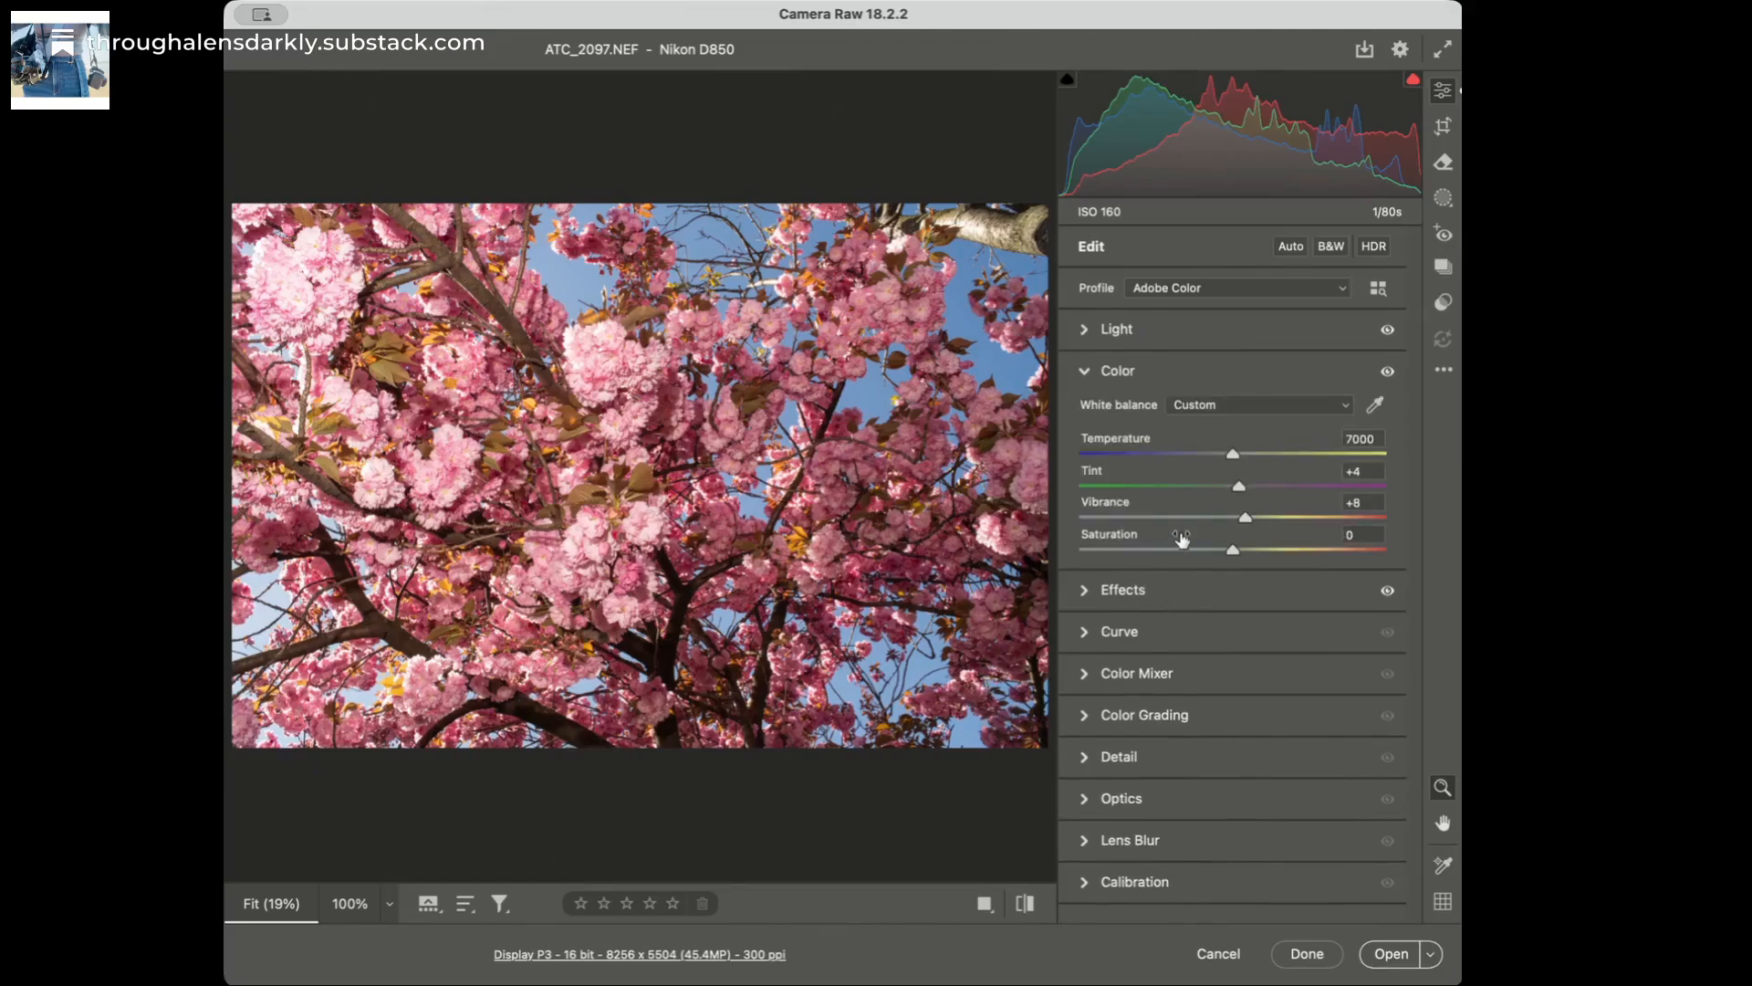
pyautogui.click(1212, 455)
pyautogui.moveTo(1213, 456); pyautogui.dragTo(1231, 456)
pyautogui.moveTo(817, 323); pyautogui.dragTo(930, 323)
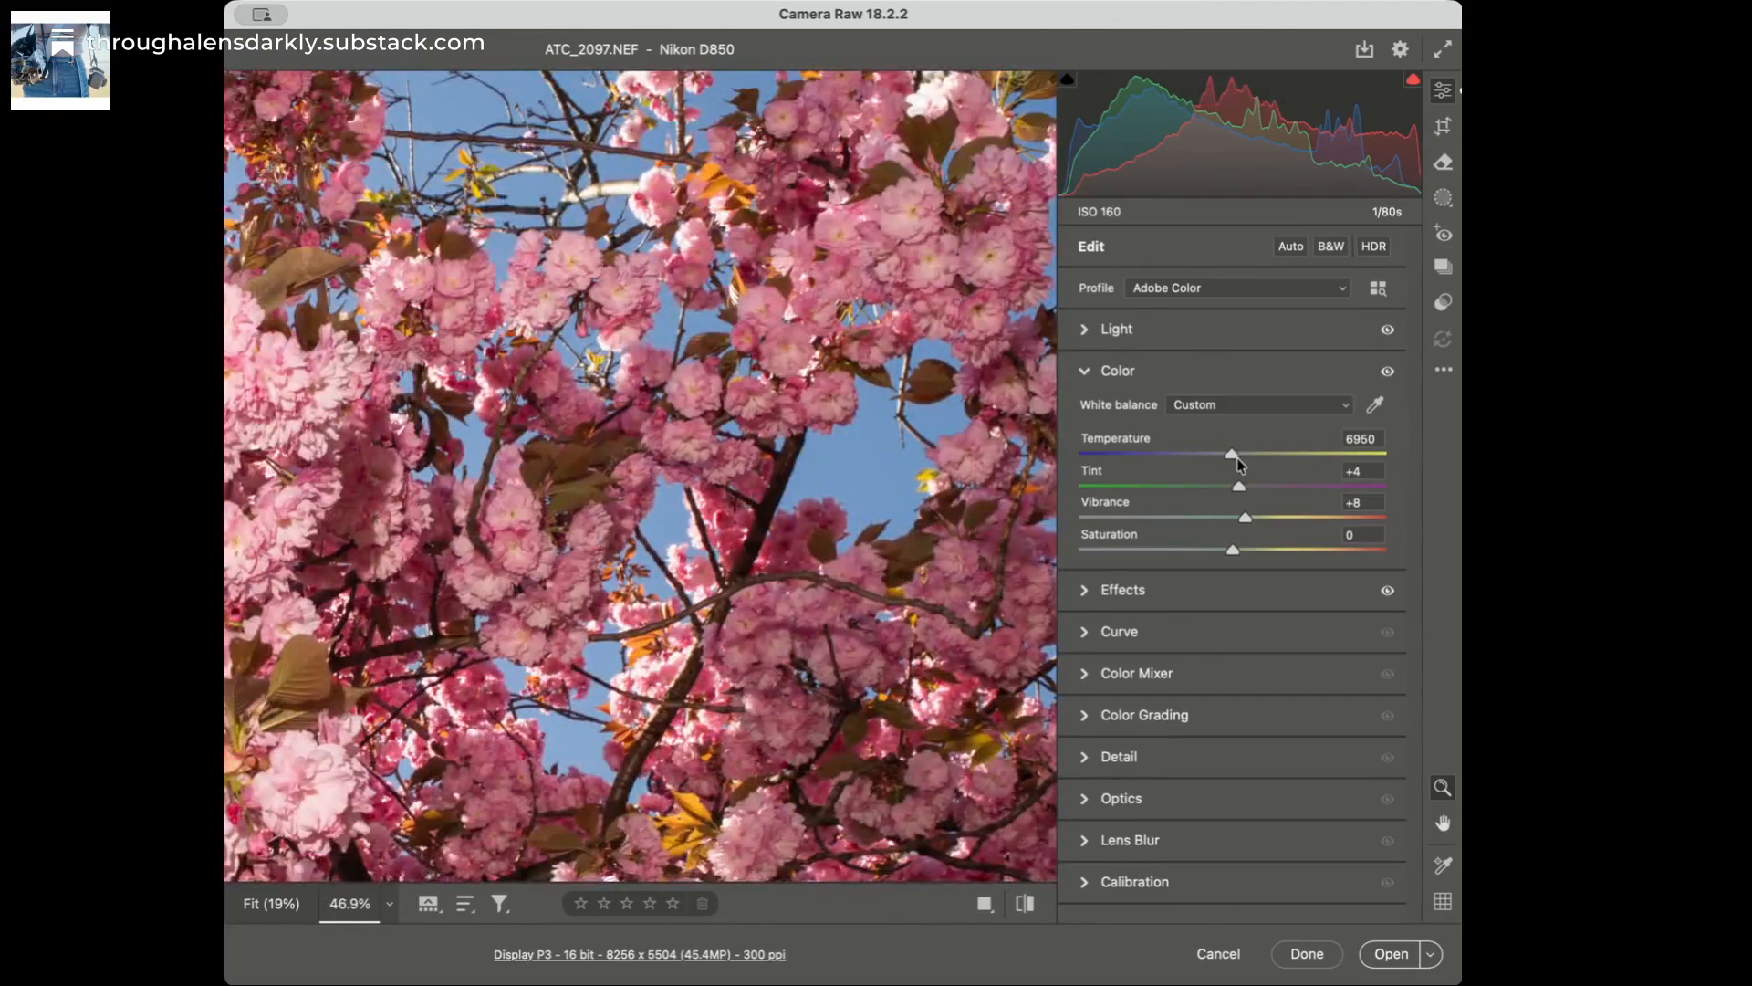
pyautogui.moveTo(1232, 455); pyautogui.dragTo(1213, 455)
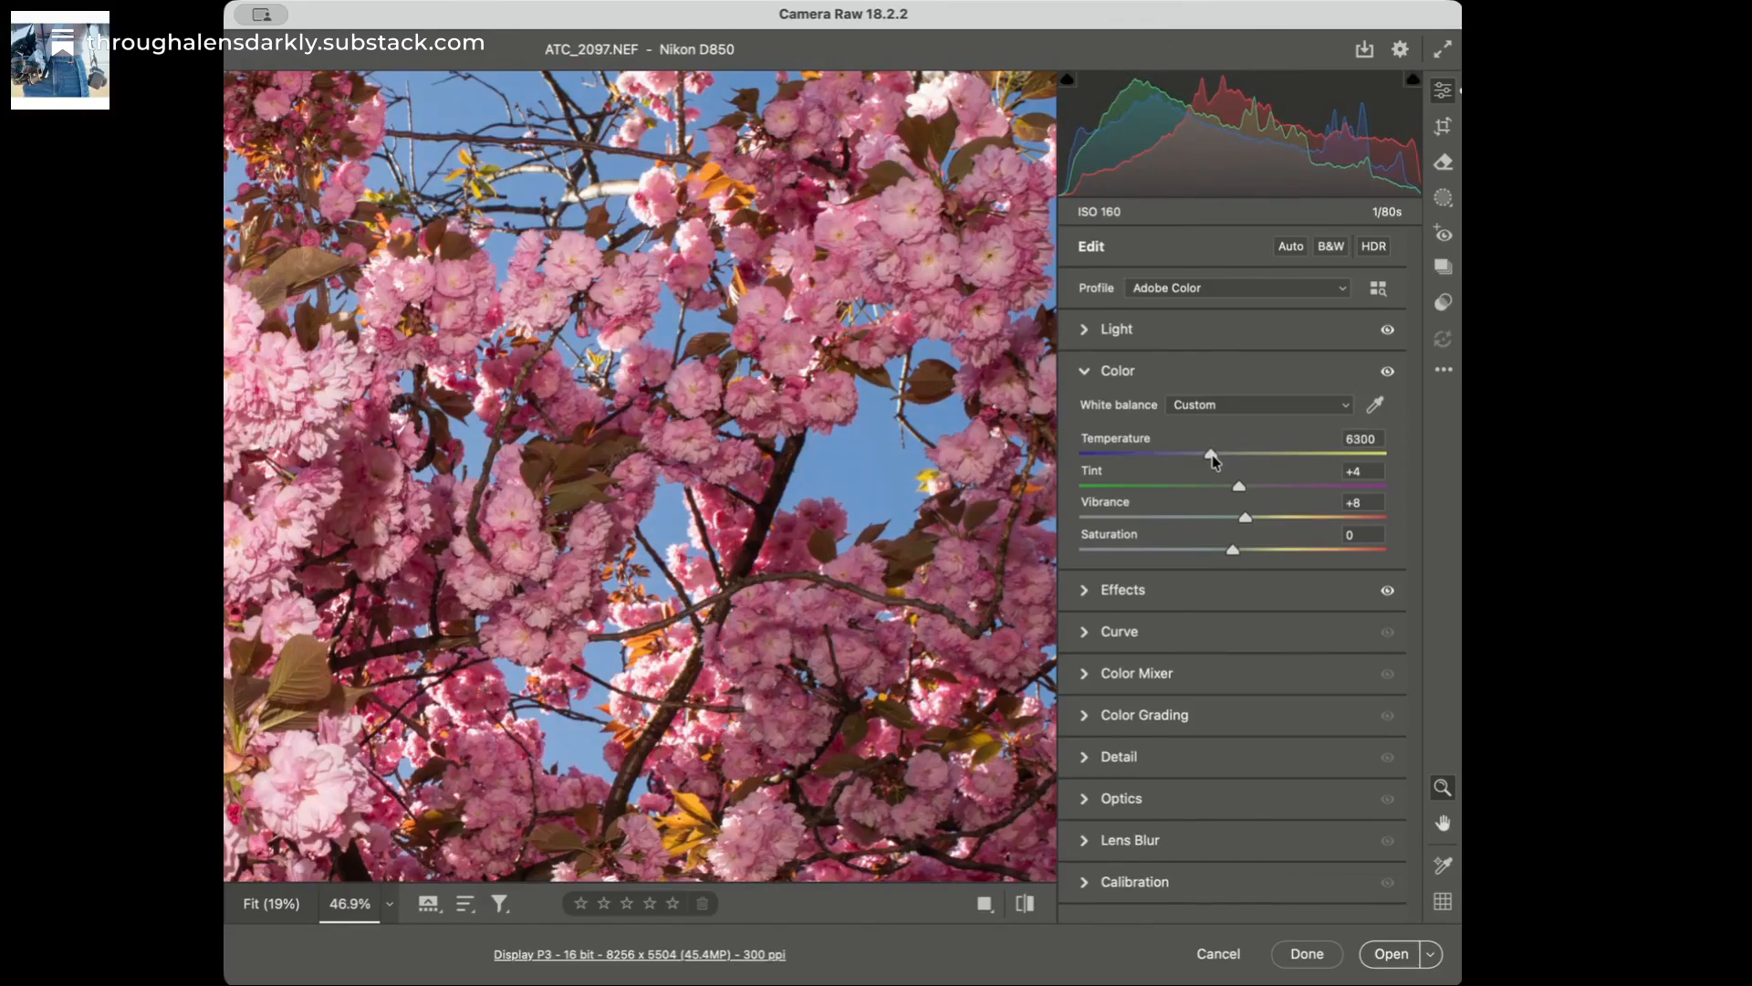
pyautogui.click(777, 575)
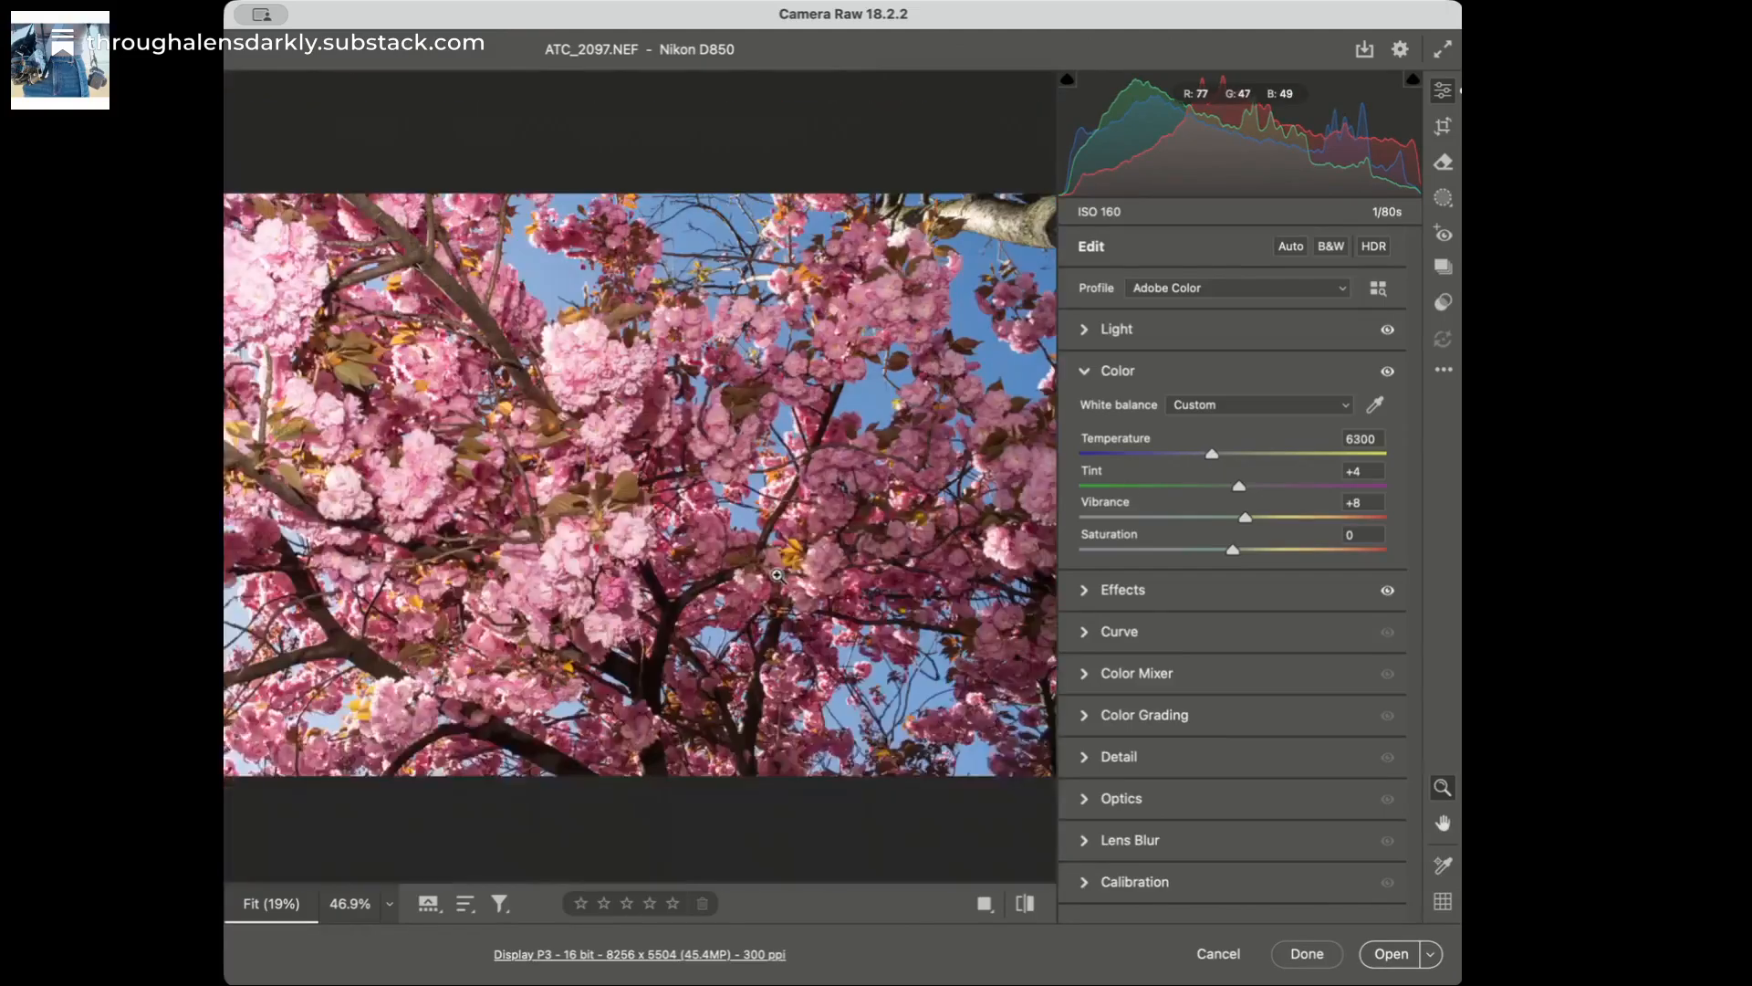
# Step: Lift the dark tones of the blossom photo further with Shadows +60 and Blacks +68
pyautogui.click(1246, 338)
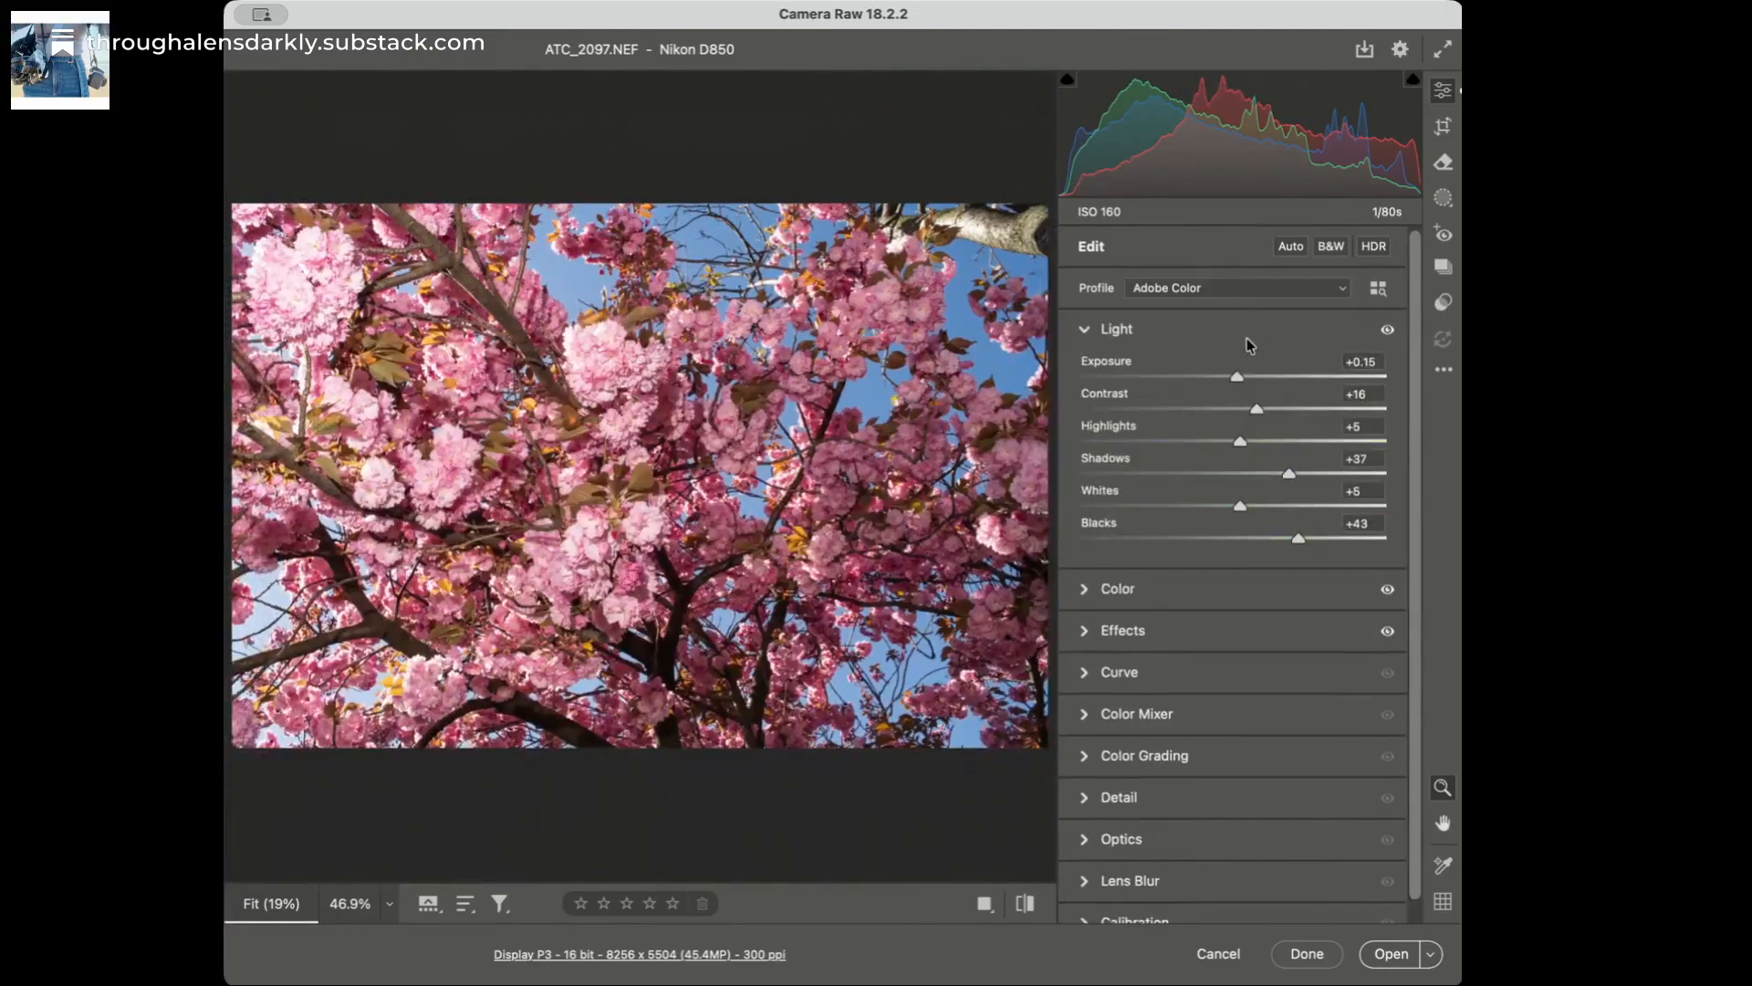
pyautogui.click(1086, 330)
pyautogui.click(1085, 330)
pyautogui.click(1086, 330)
pyautogui.click(1086, 330)
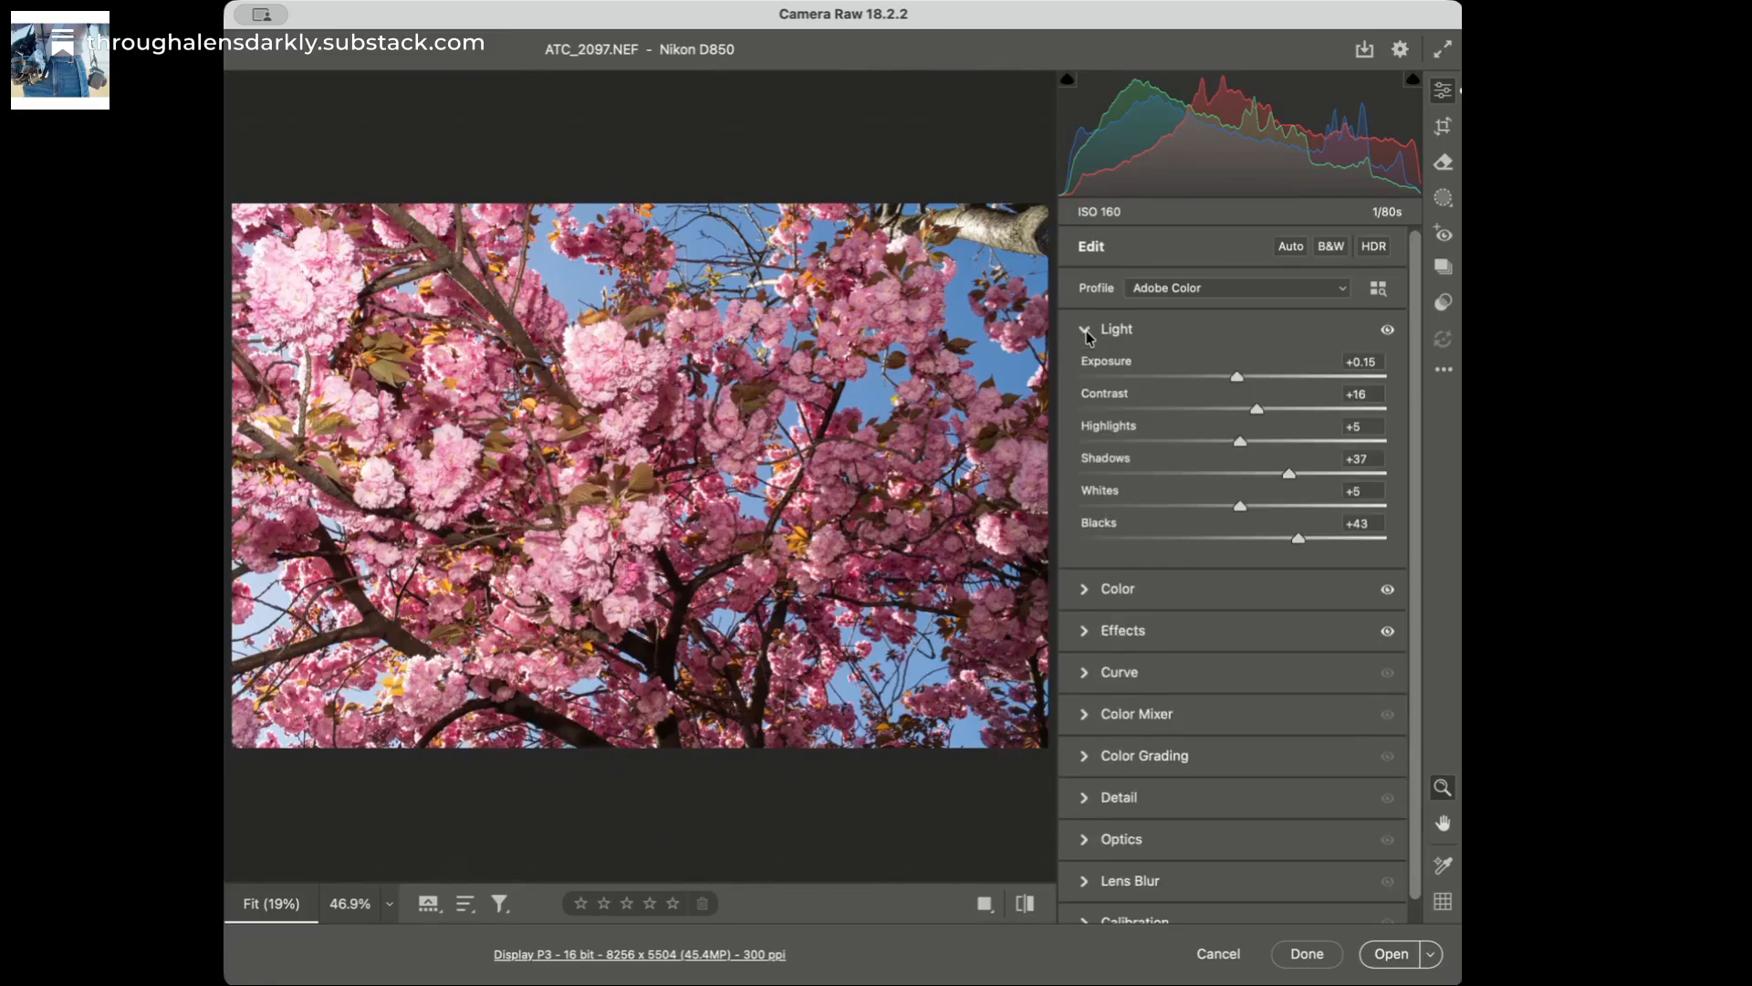
pyautogui.click(1315, 474)
pyautogui.moveTo(1315, 474); pyautogui.dragTo(1324, 475)
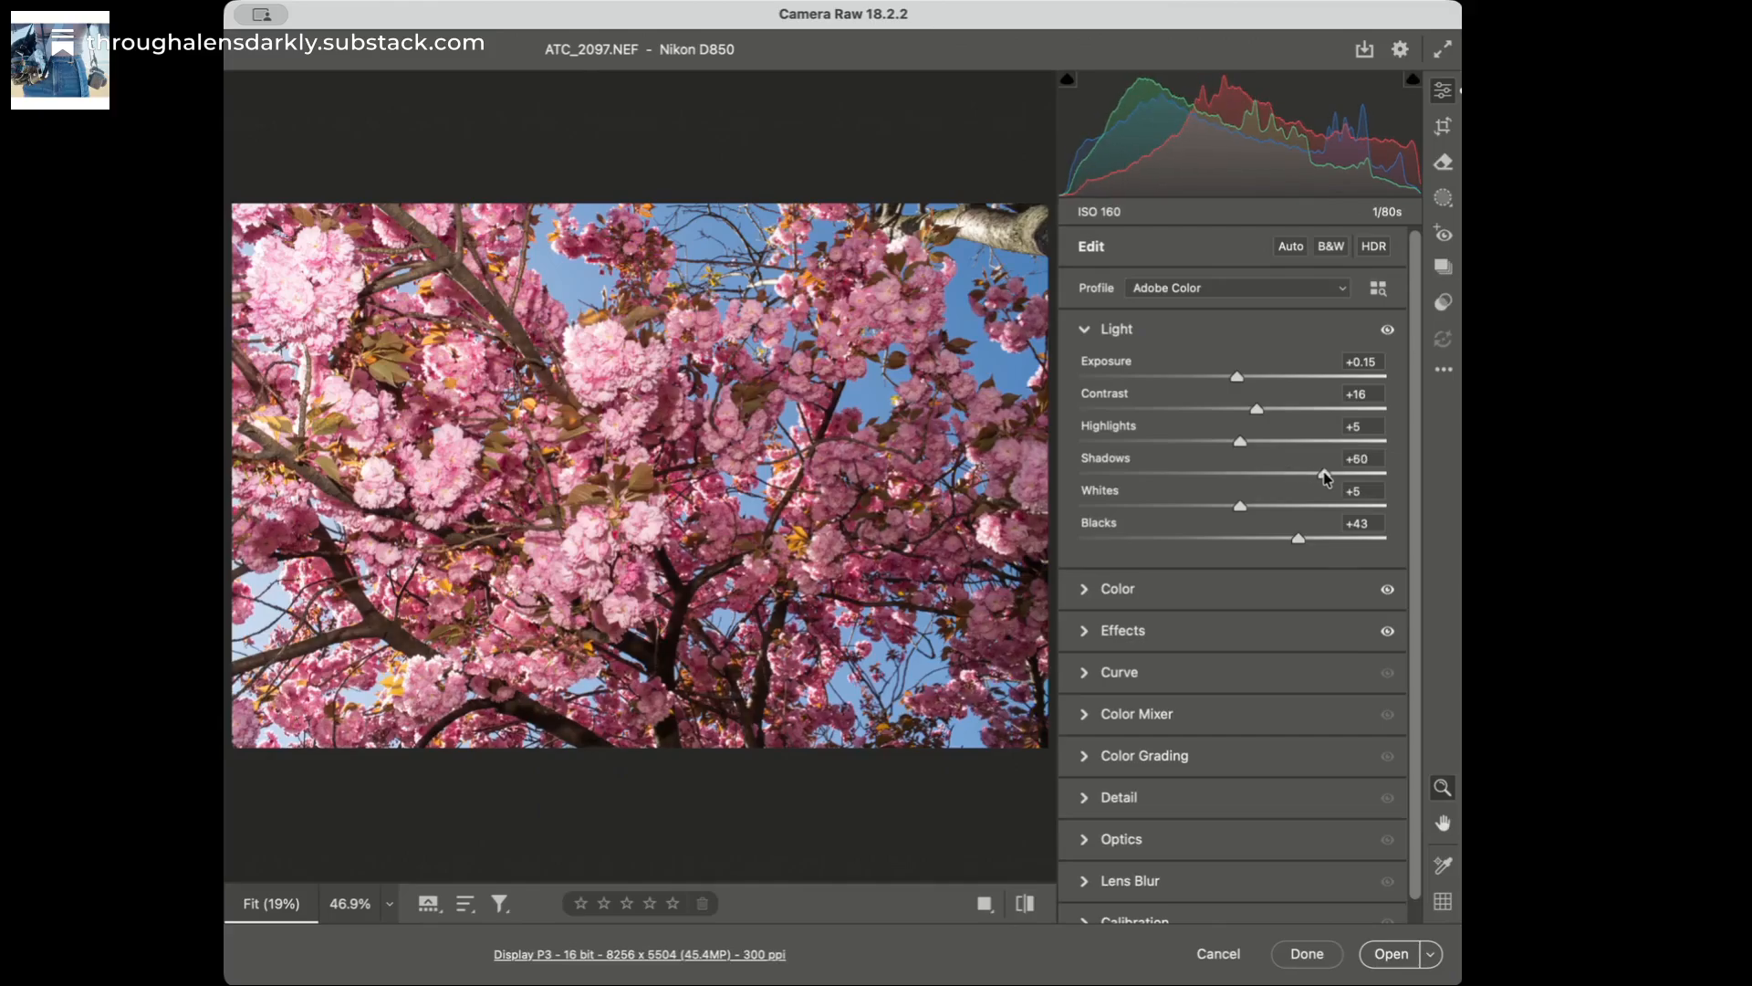
pyautogui.click(1334, 539)
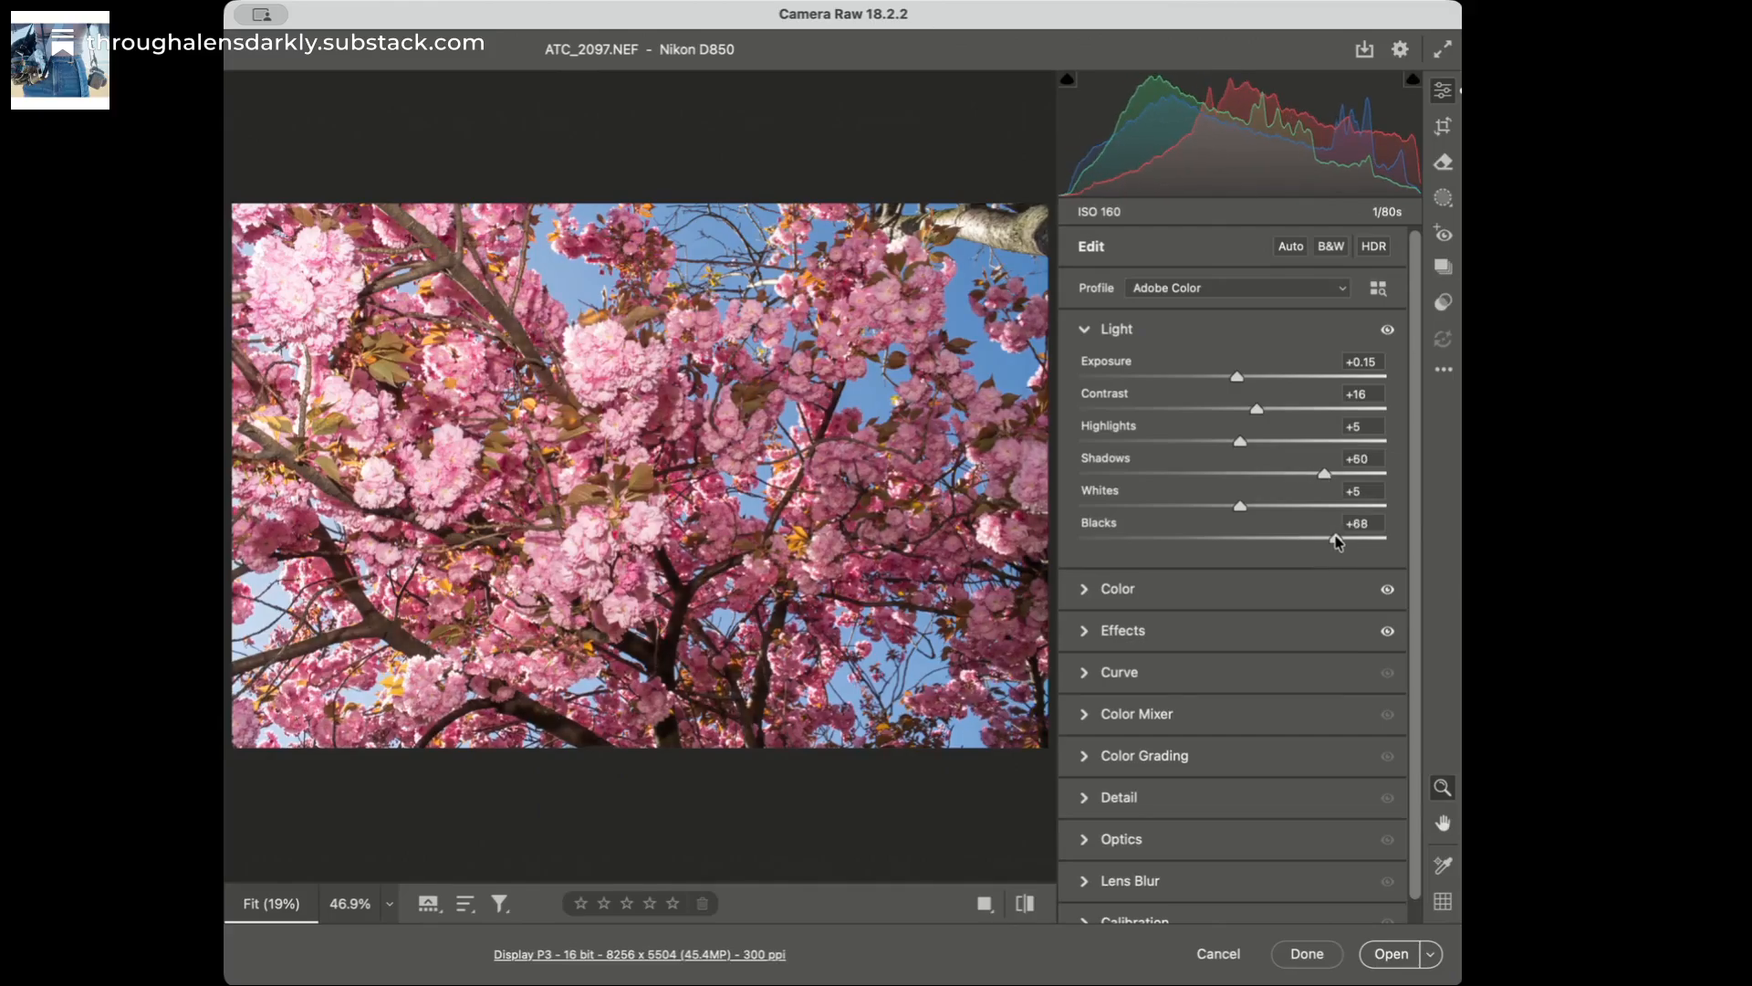
# Step: Rebalance the blossom photo's light with Highlights -28, Shadows +72 and Blacks +74, offset by Contrast +27
pyautogui.moveTo(1331, 475); pyautogui.dragTo(1333, 475)
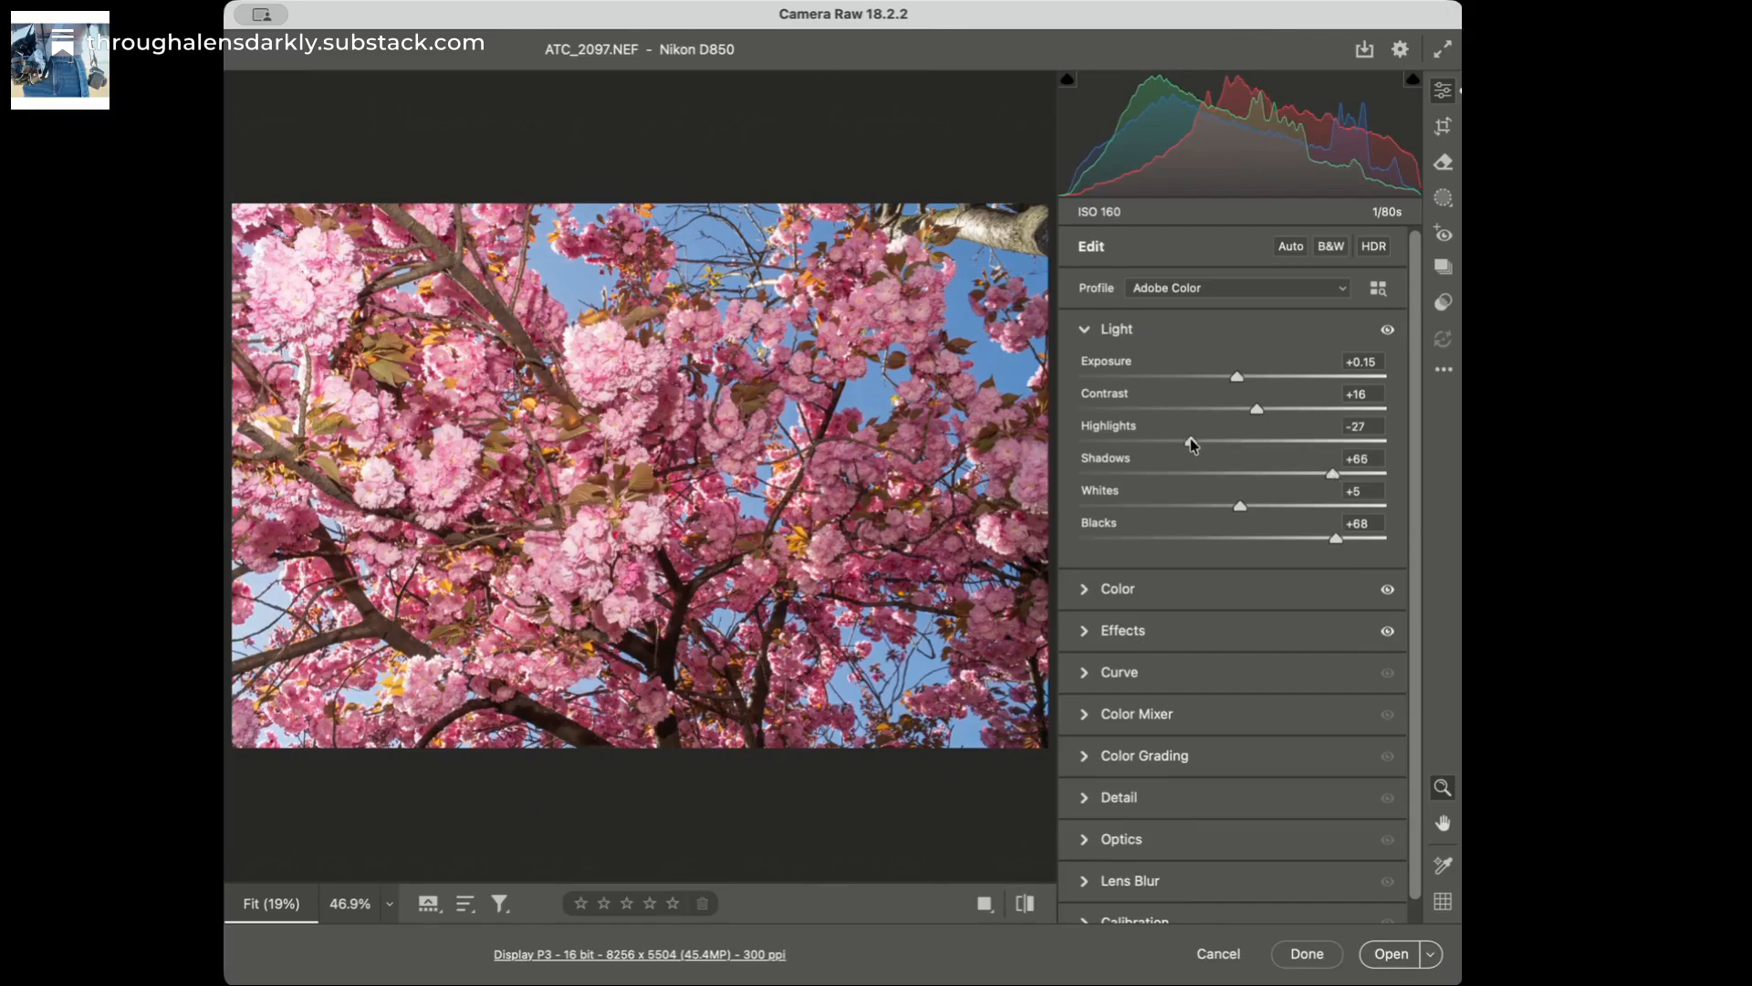
pyautogui.moveTo(1335, 475); pyautogui.dragTo(1343, 498)
pyautogui.click(1345, 538)
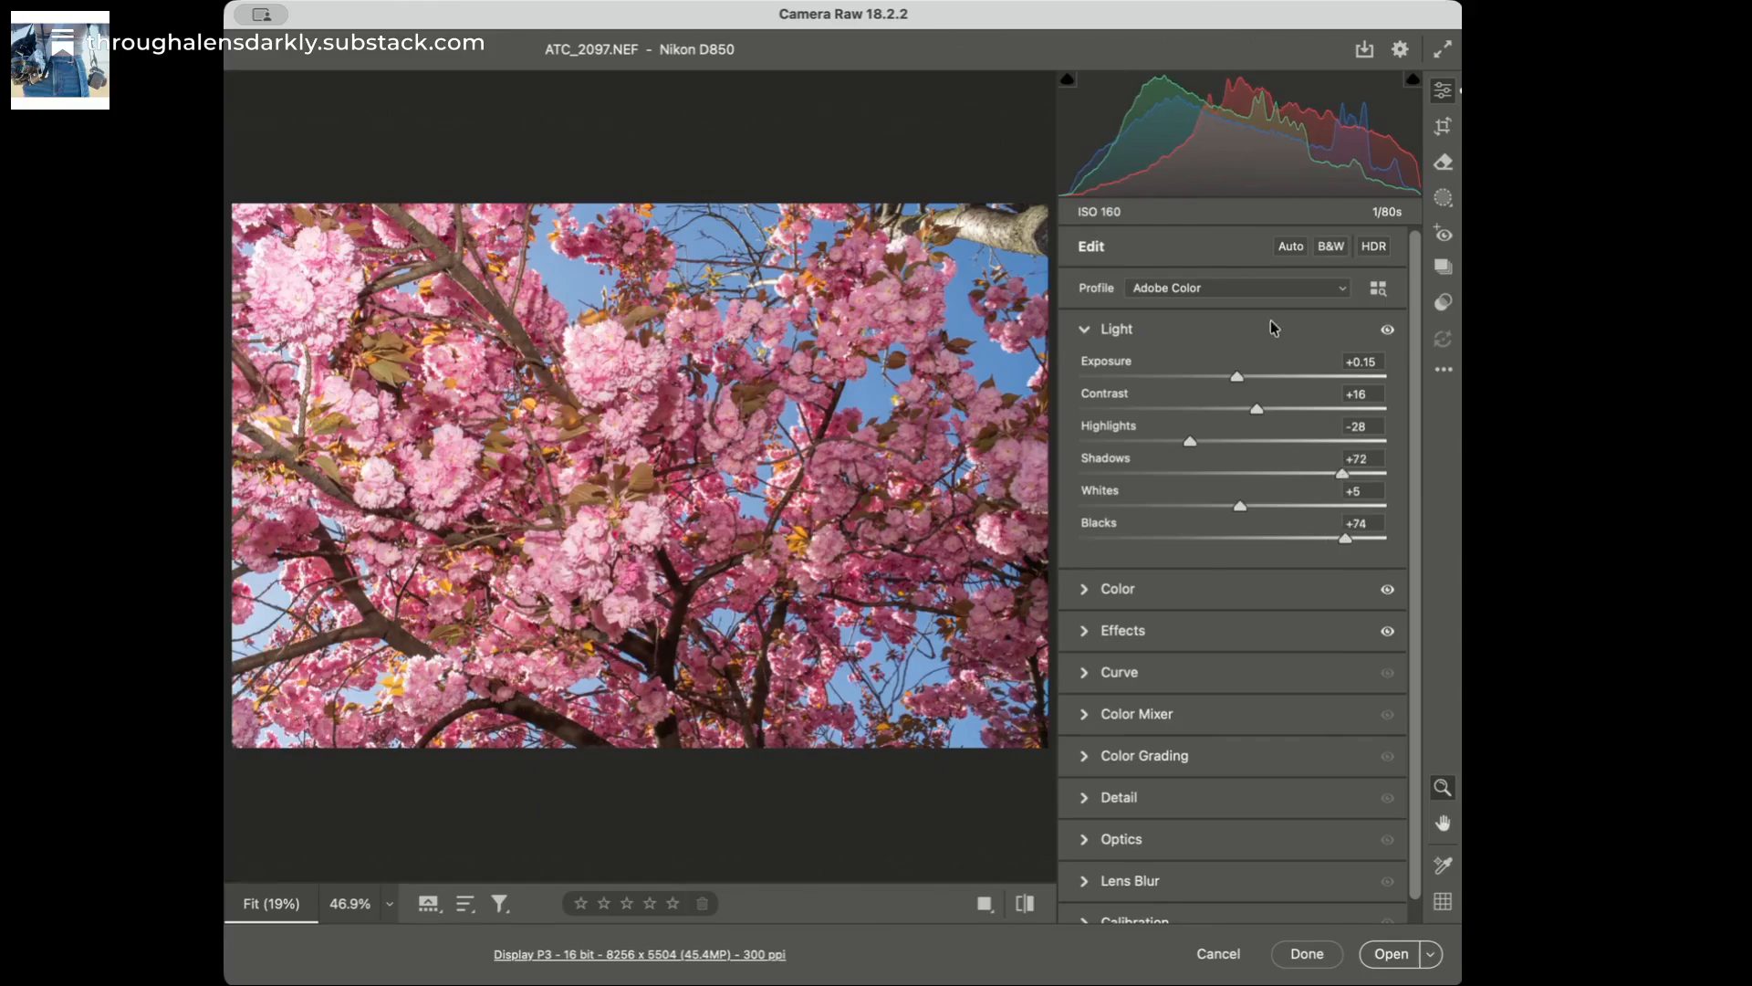
pyautogui.click(1277, 409)
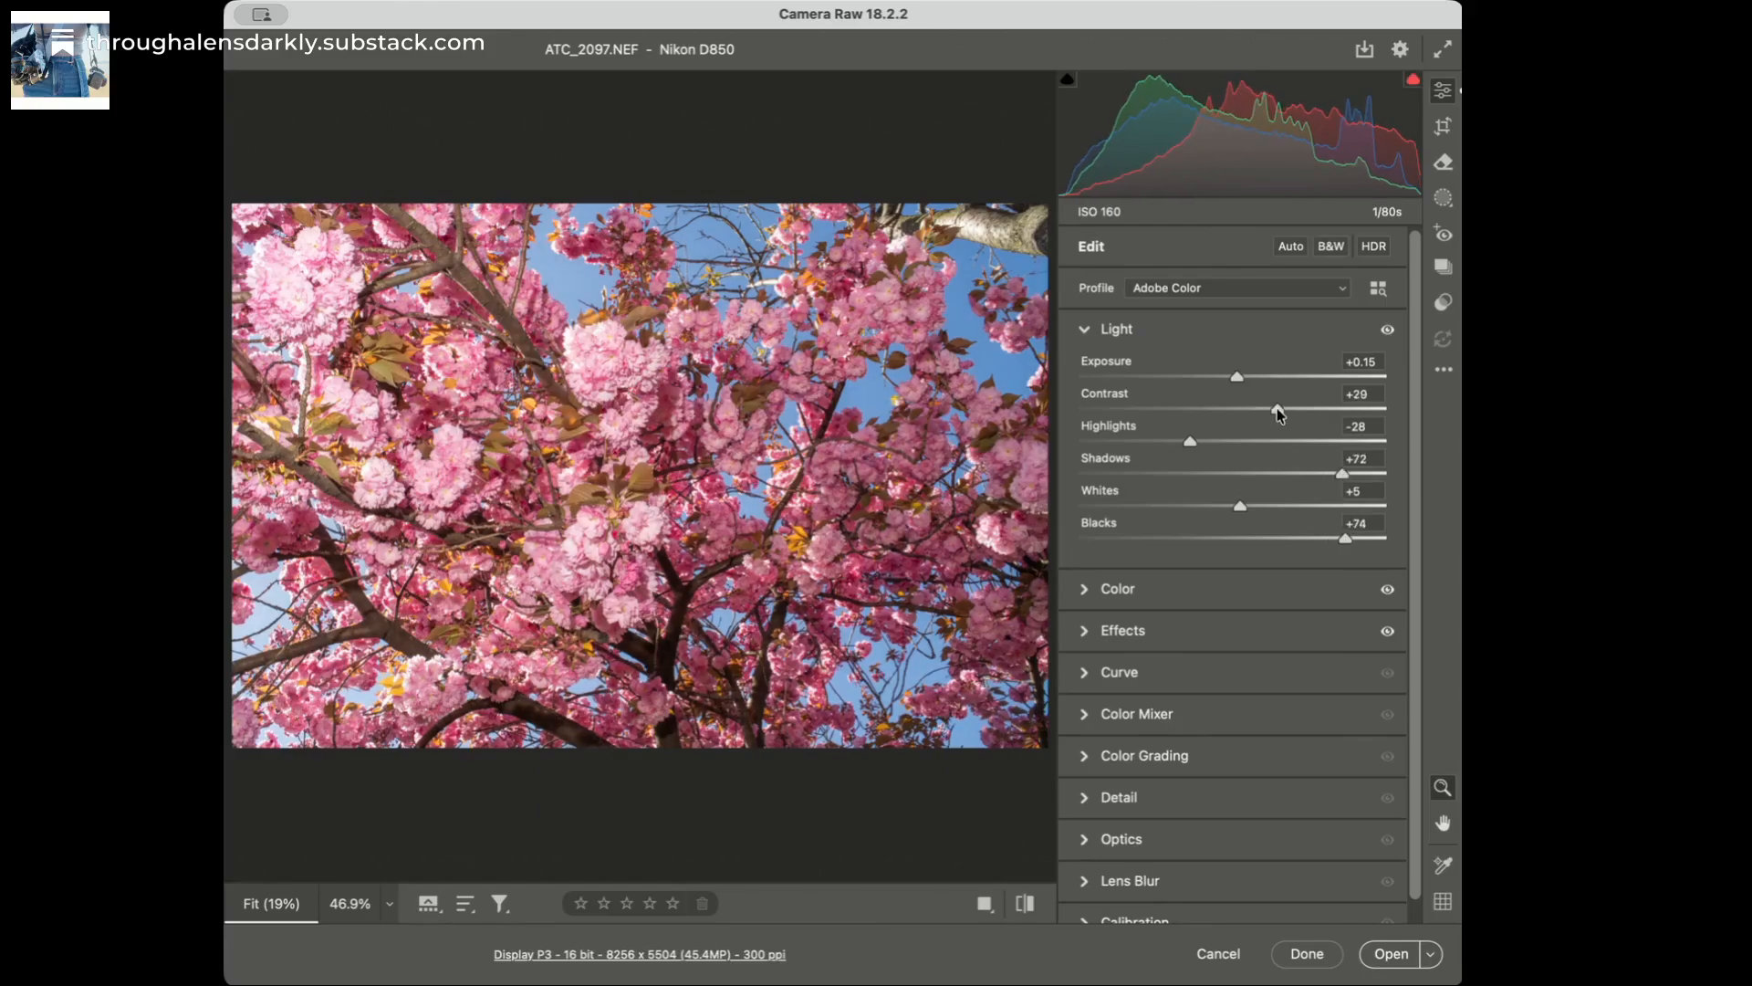
pyautogui.moveTo(1278, 408); pyautogui.dragTo(1274, 413)
# Step: Set the blossom photo's Saturation to +5, and adjust its effects to Clarity +21 and Dehaze -8
pyautogui.click(1176, 595)
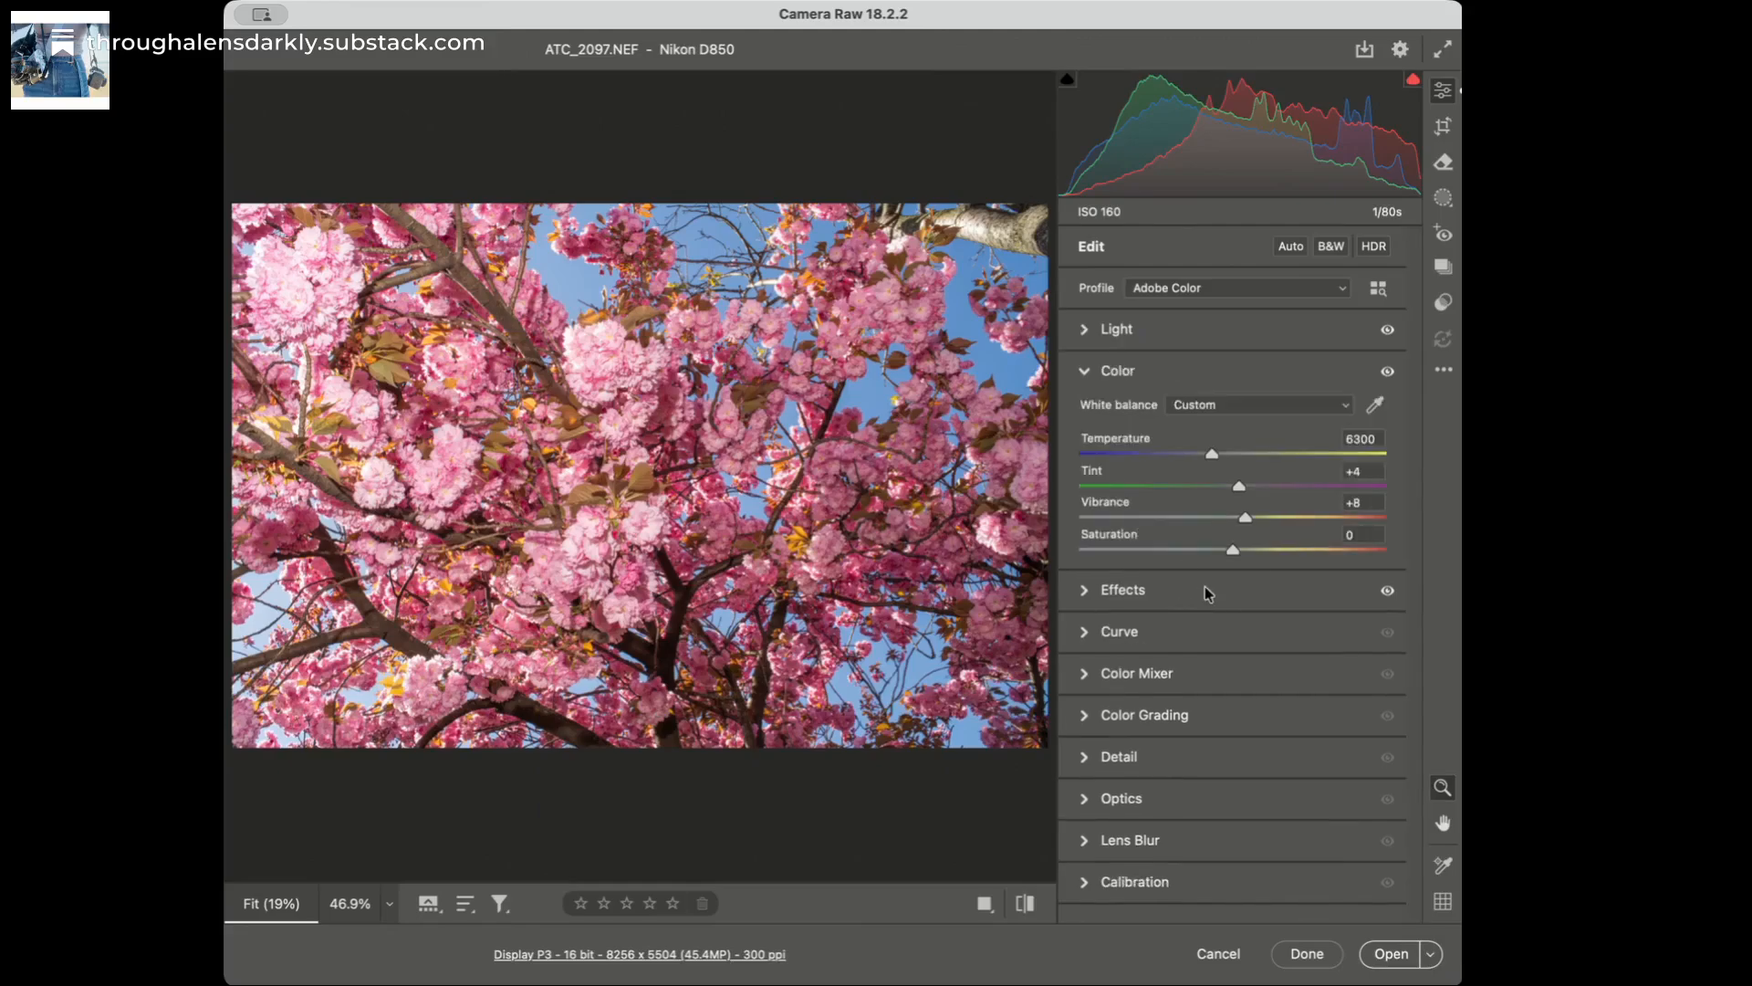
pyautogui.moveTo(1234, 550); pyautogui.dragTo(1241, 550)
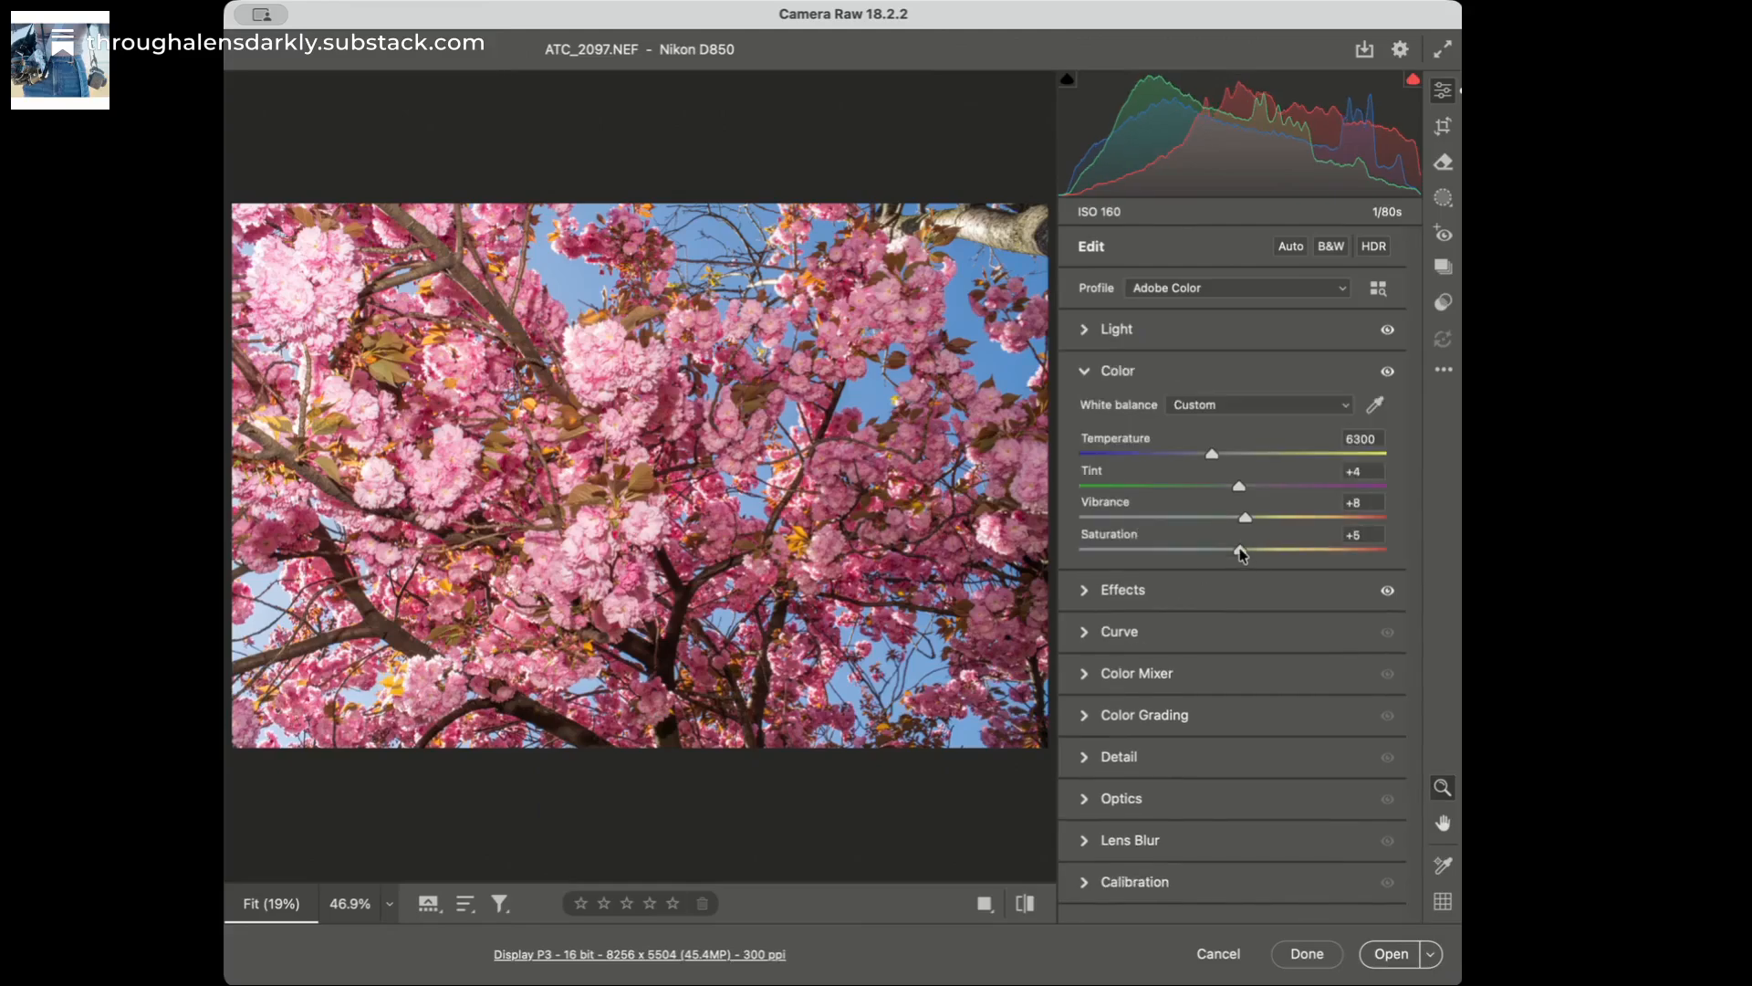
pyautogui.click(1199, 589)
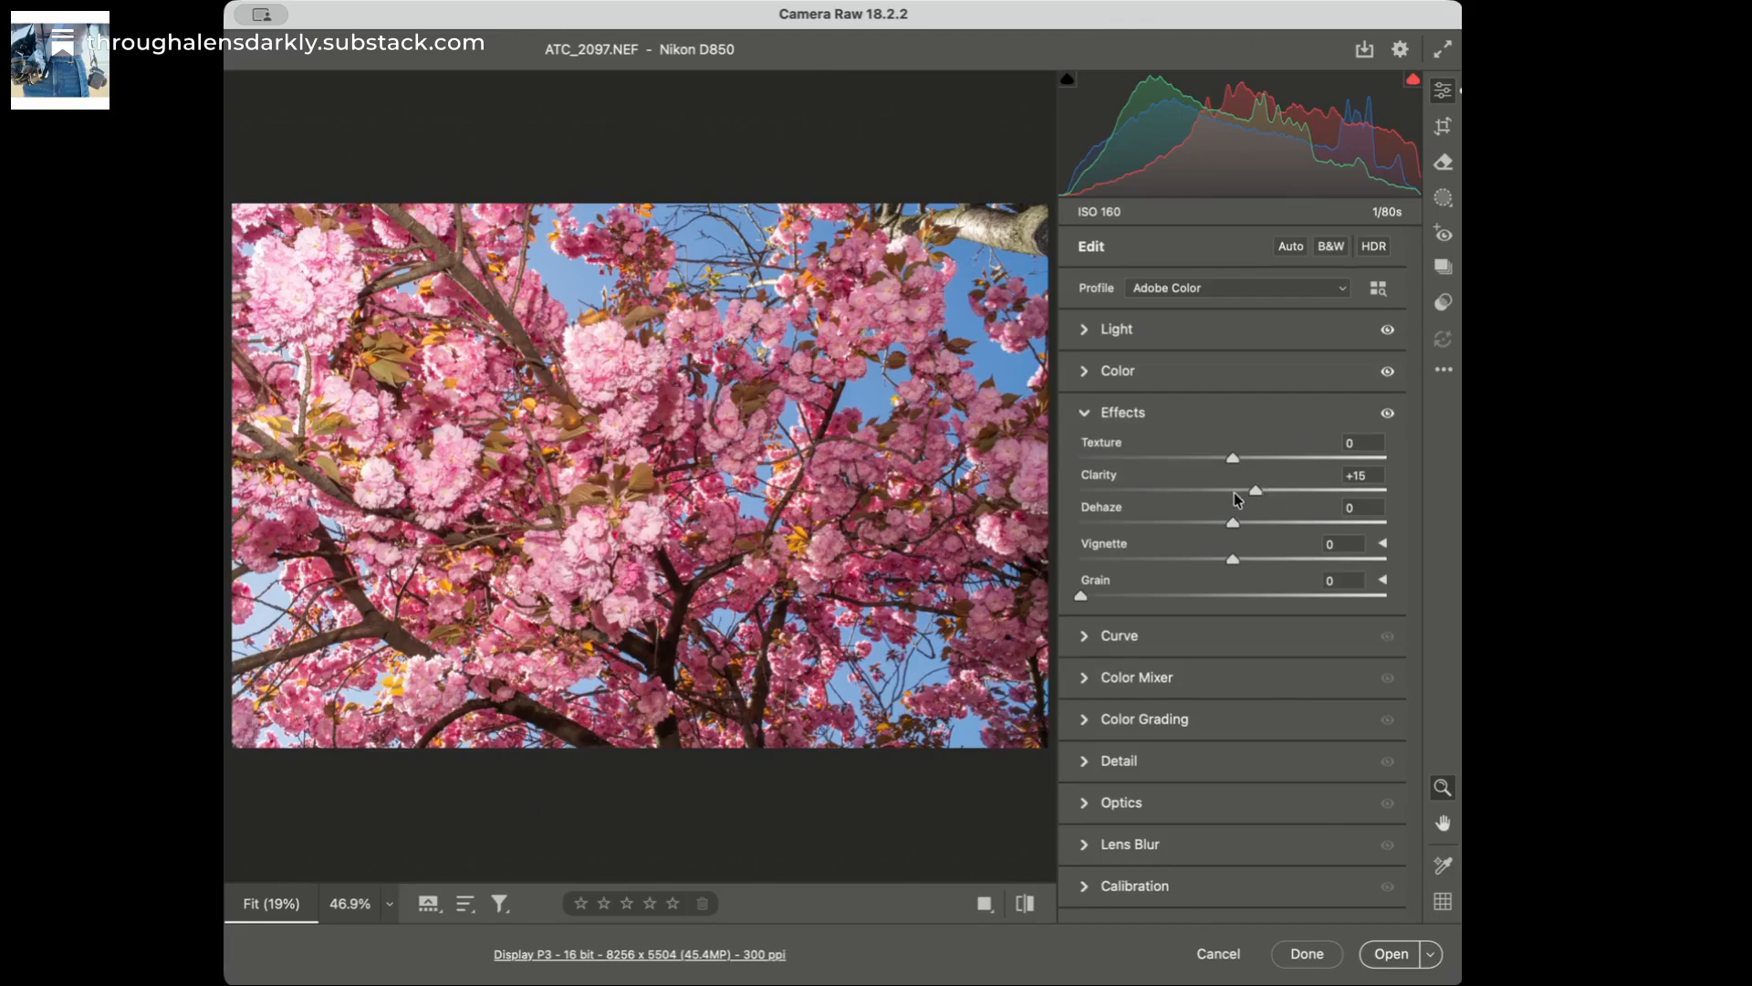
pyautogui.moveTo(1256, 491); pyautogui.dragTo(1219, 529)
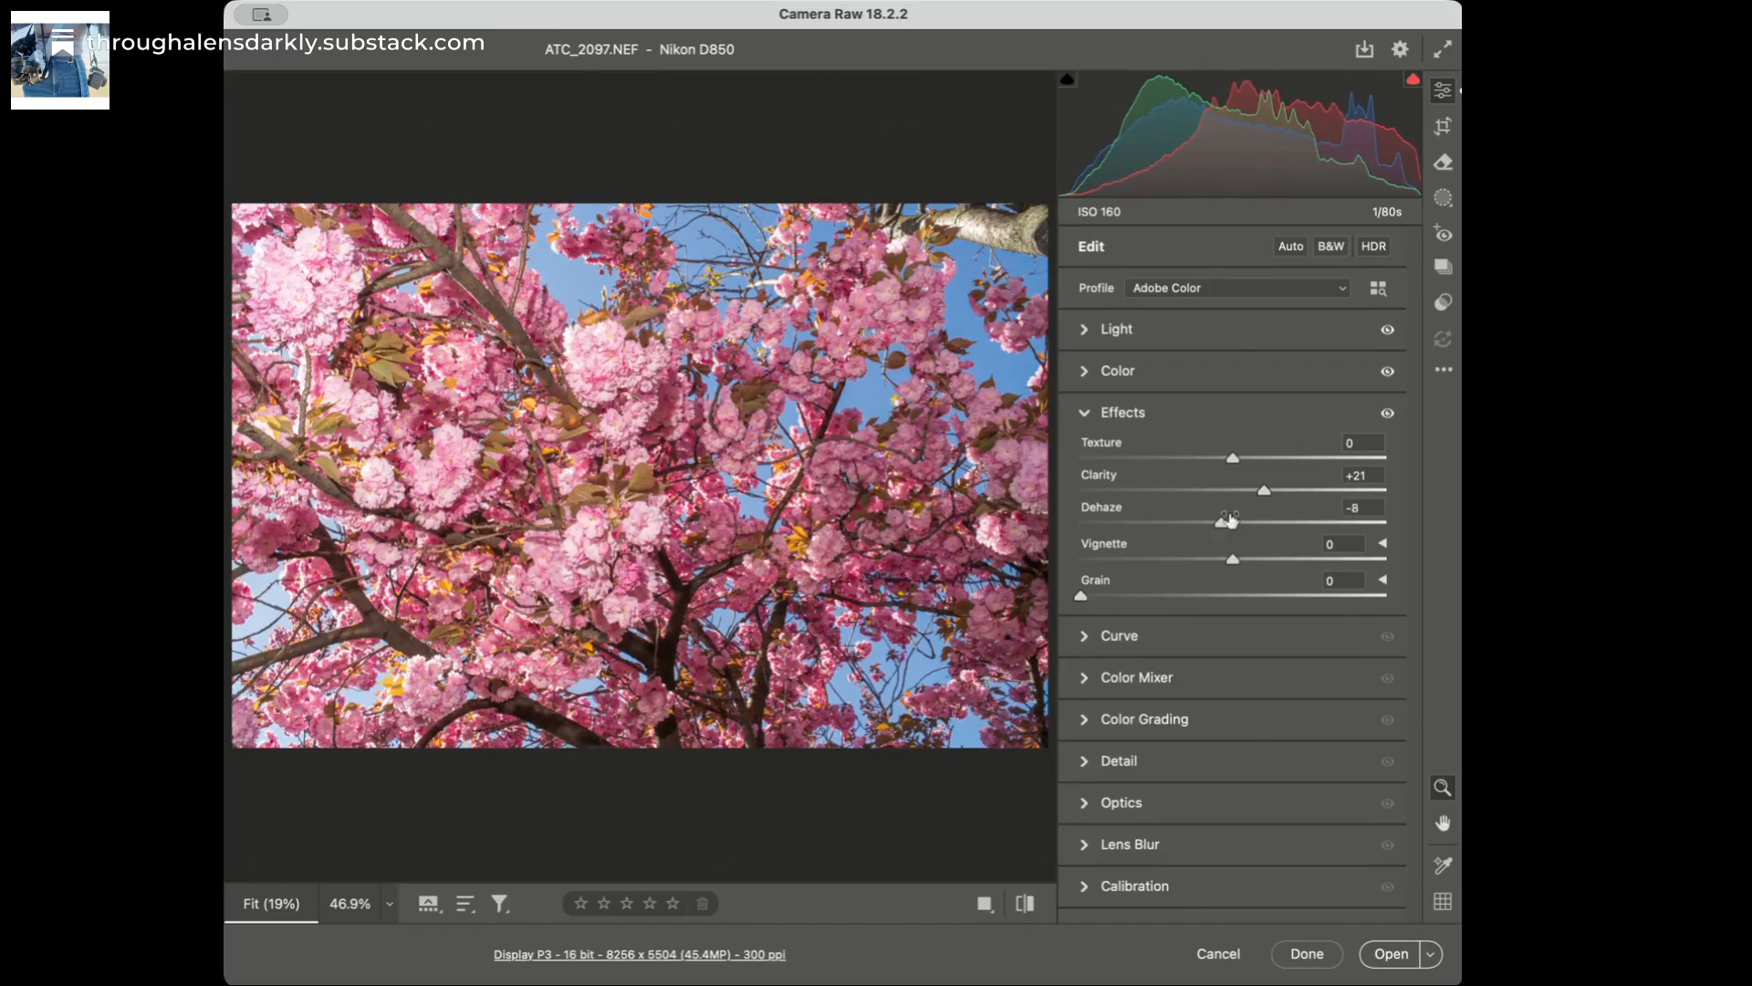
# Step: Add a midtone point to the tone curve and place it at Input 135, Output 137
pyautogui.click(1214, 632)
pyautogui.click(1233, 622)
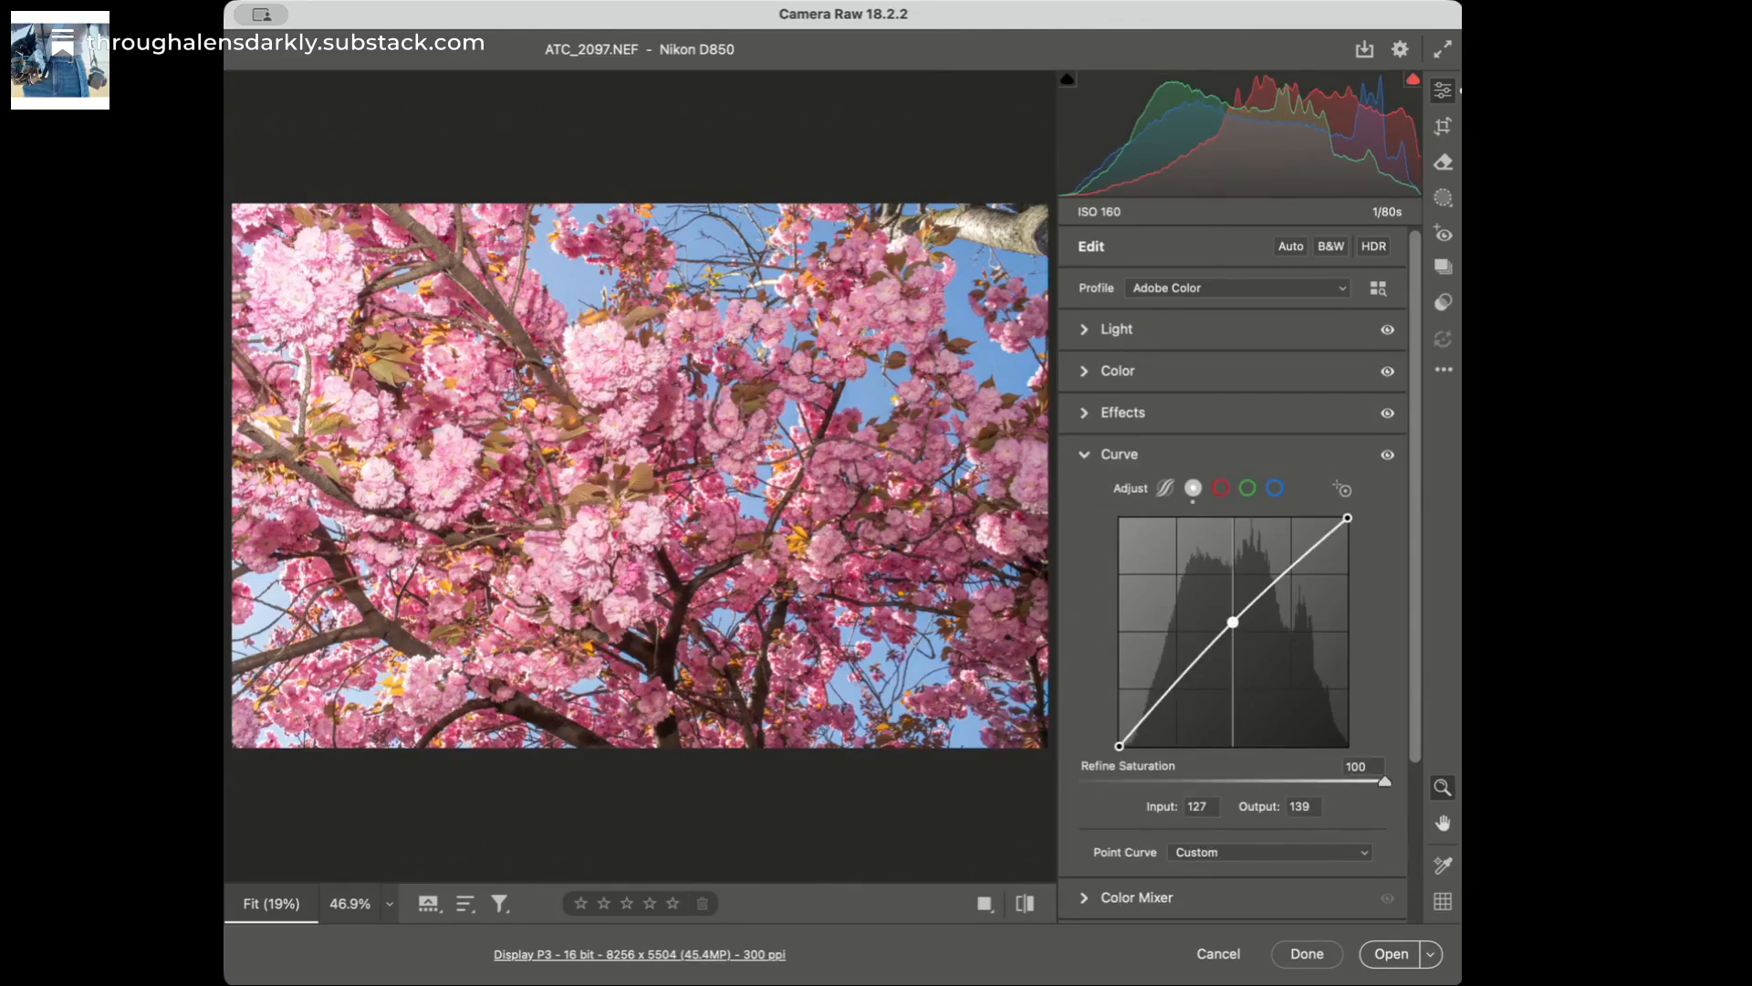
pyautogui.moveTo(1233, 622); pyautogui.dragTo(1240, 623)
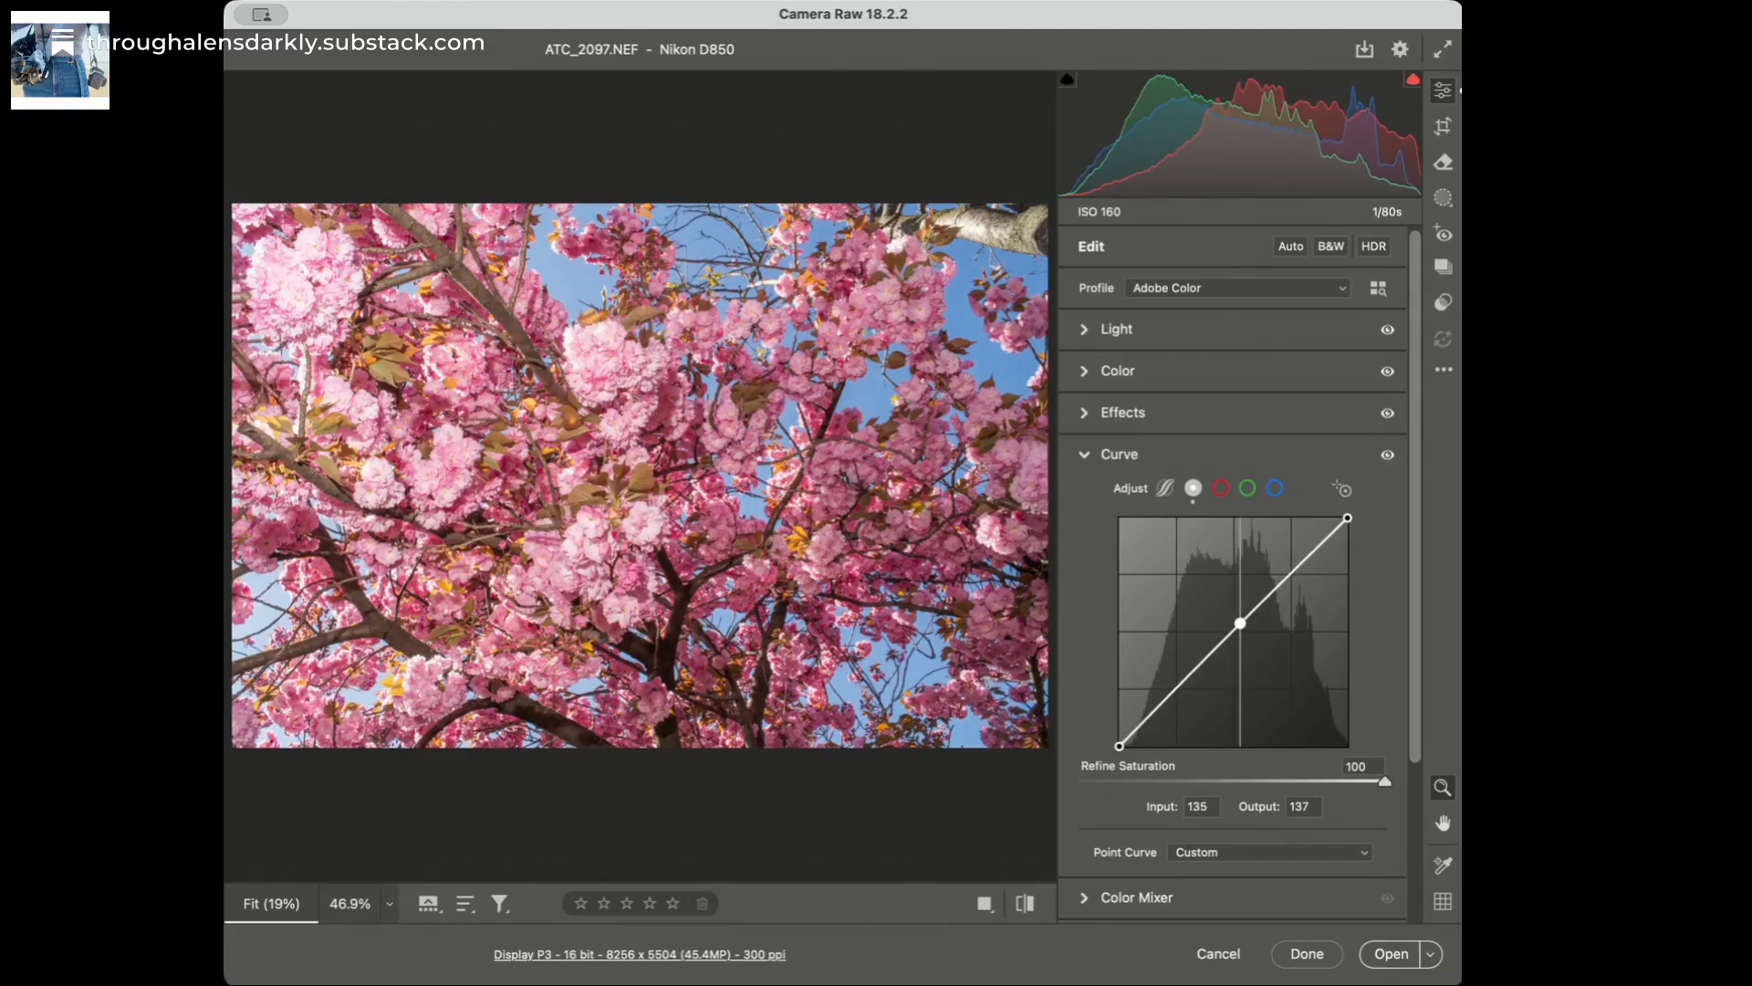
pyautogui.click(1085, 456)
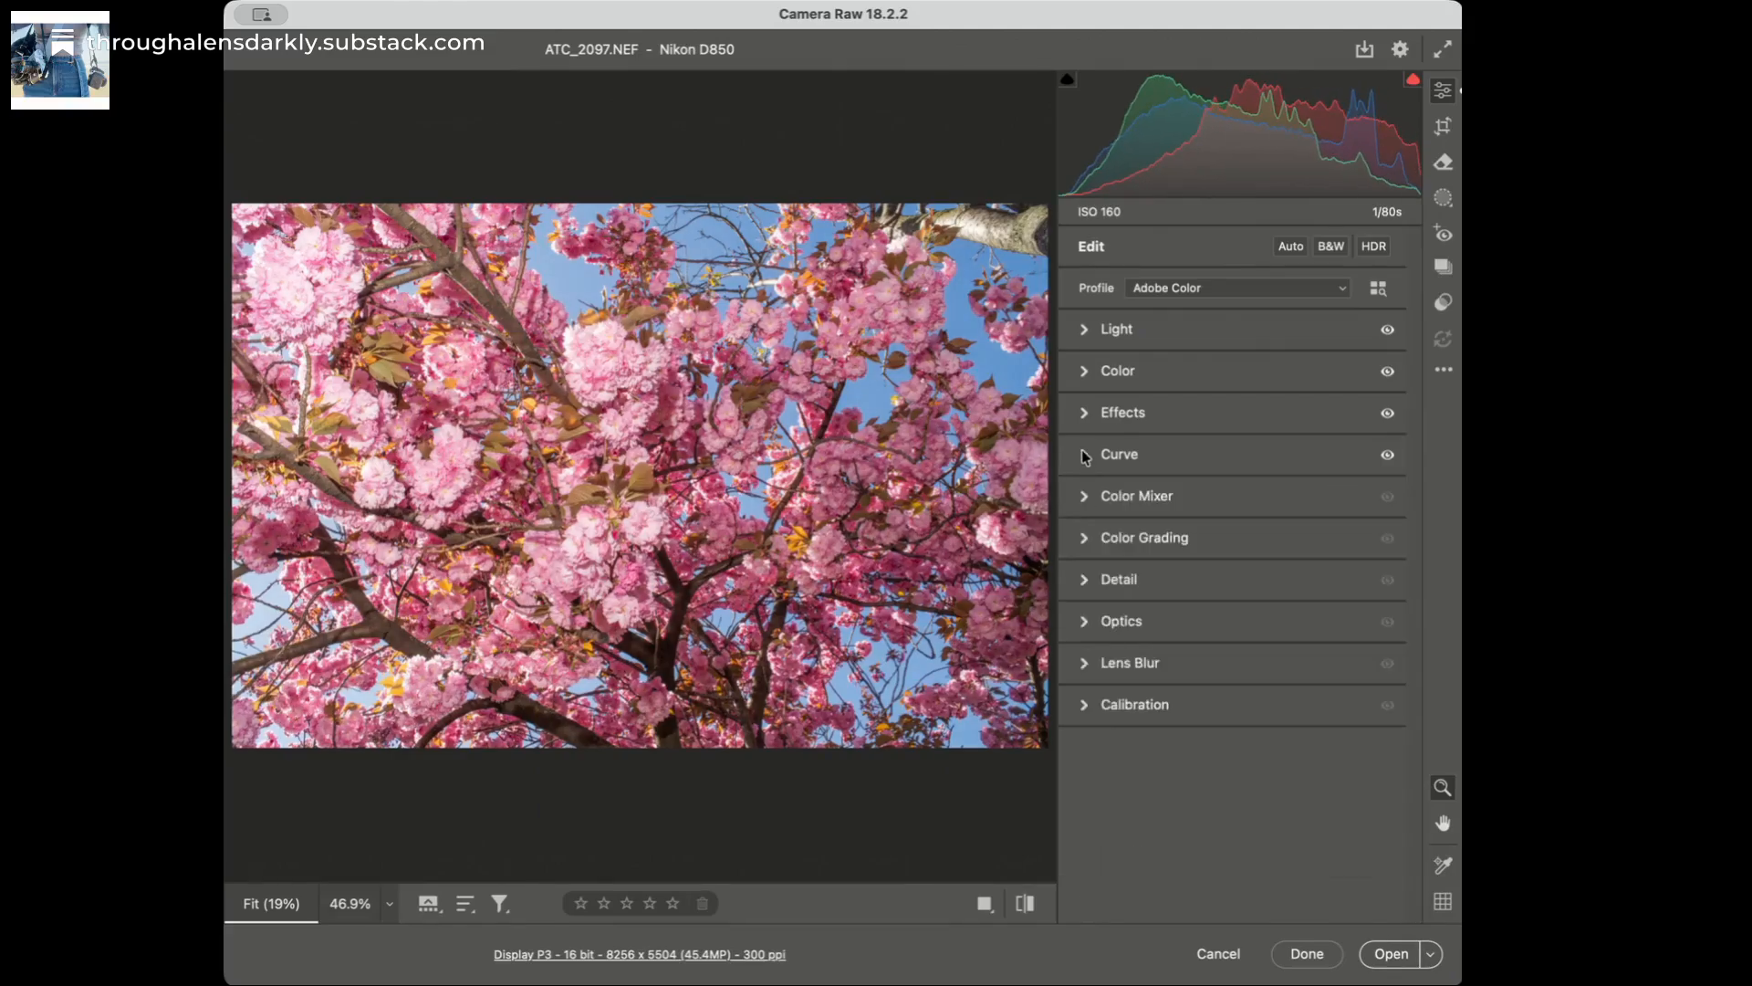
# Step: Strengthen the light adjustments with Contrast +40 and Highlights -38, and raise Shadows to +77 and Blacks to +79
pyautogui.click(1086, 330)
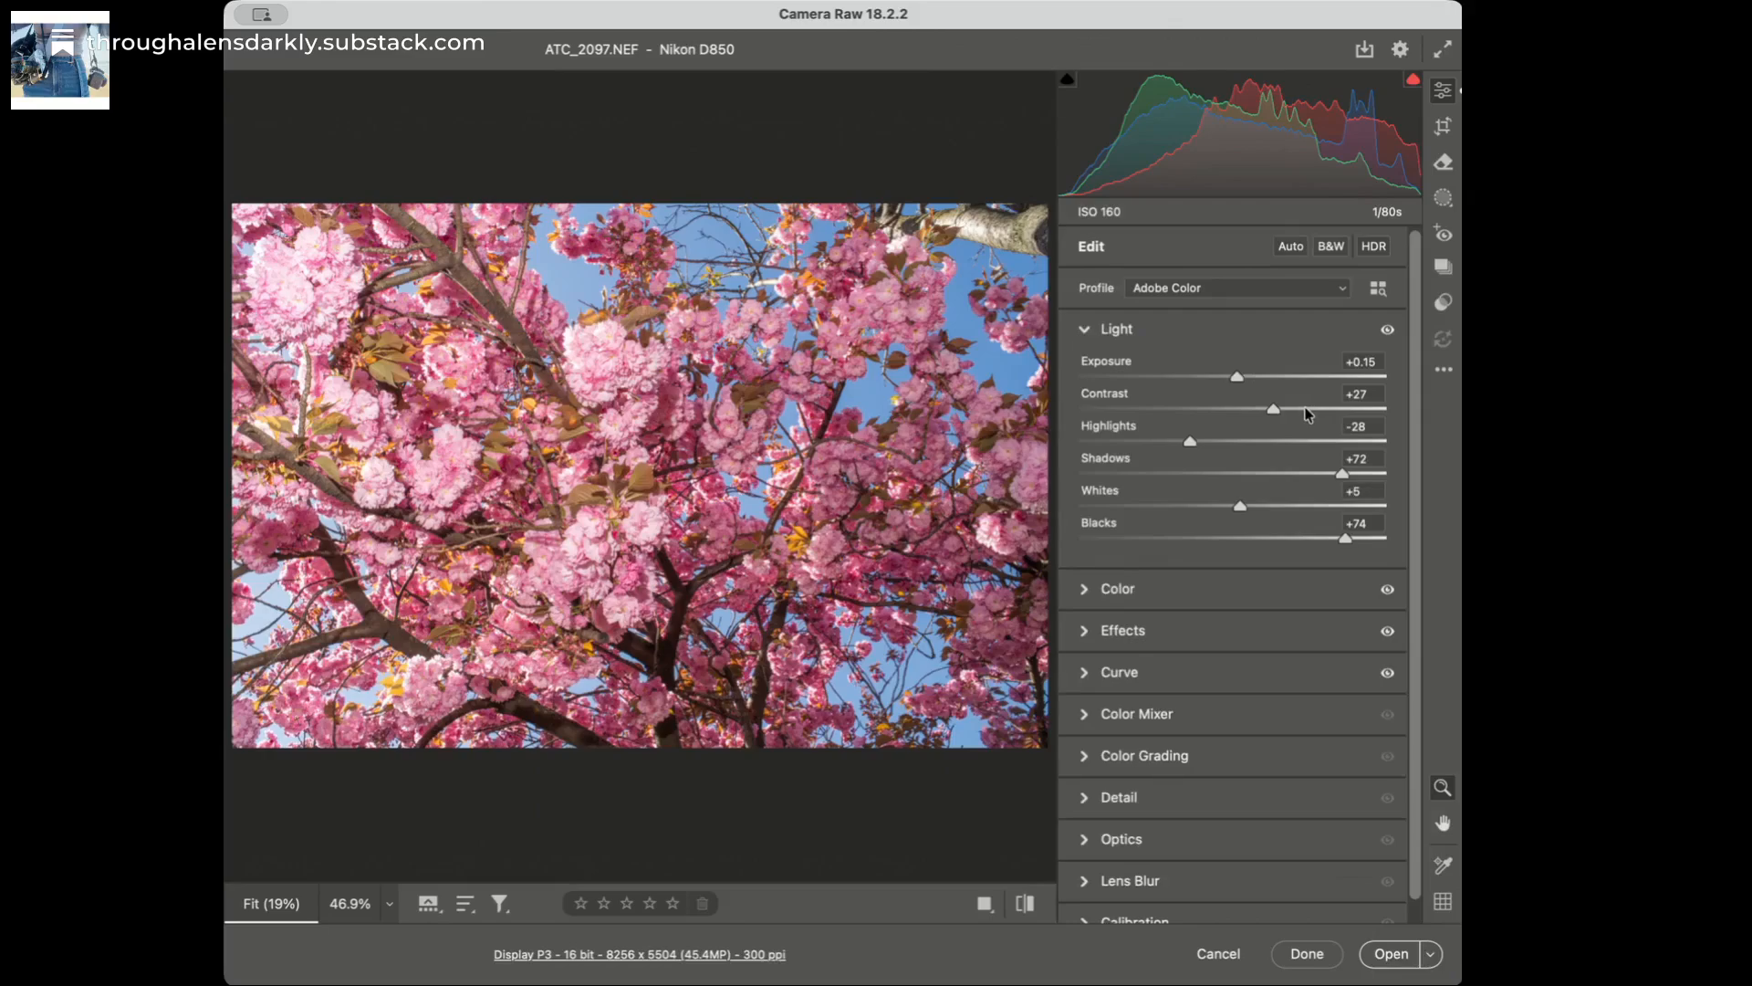
pyautogui.scroll(5, 1305, 411)
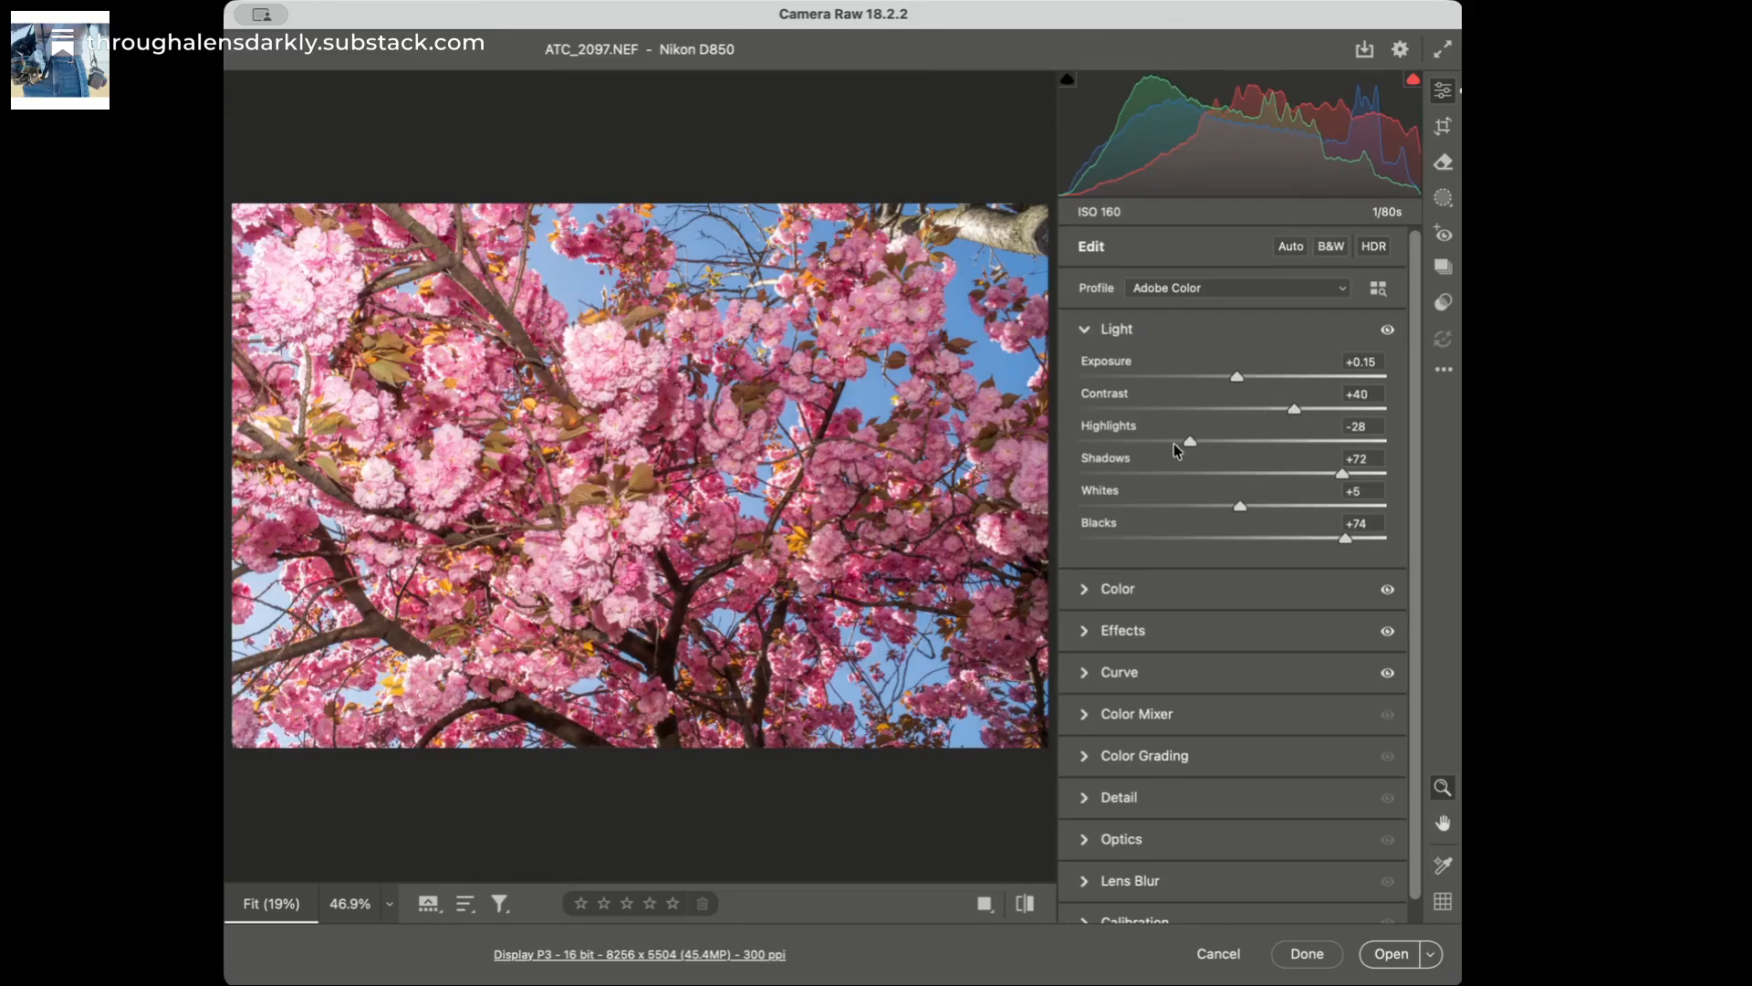
pyautogui.click(1175, 442)
pyautogui.click(1353, 473)
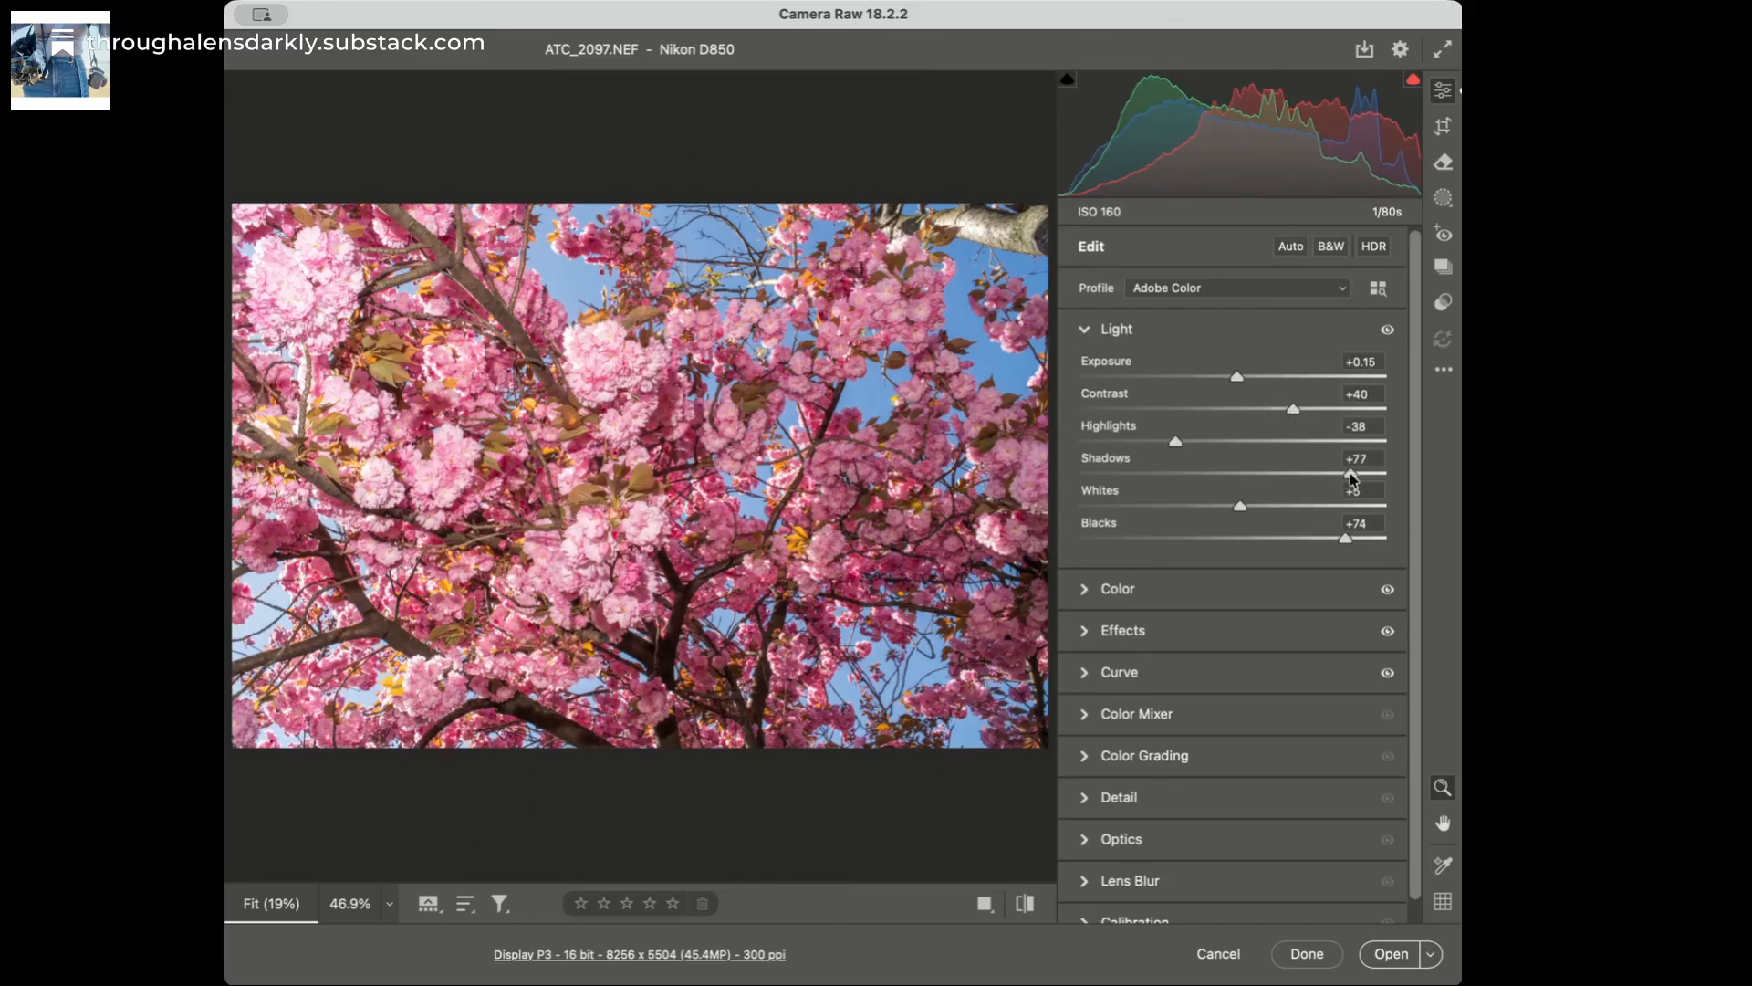
pyautogui.click(1352, 538)
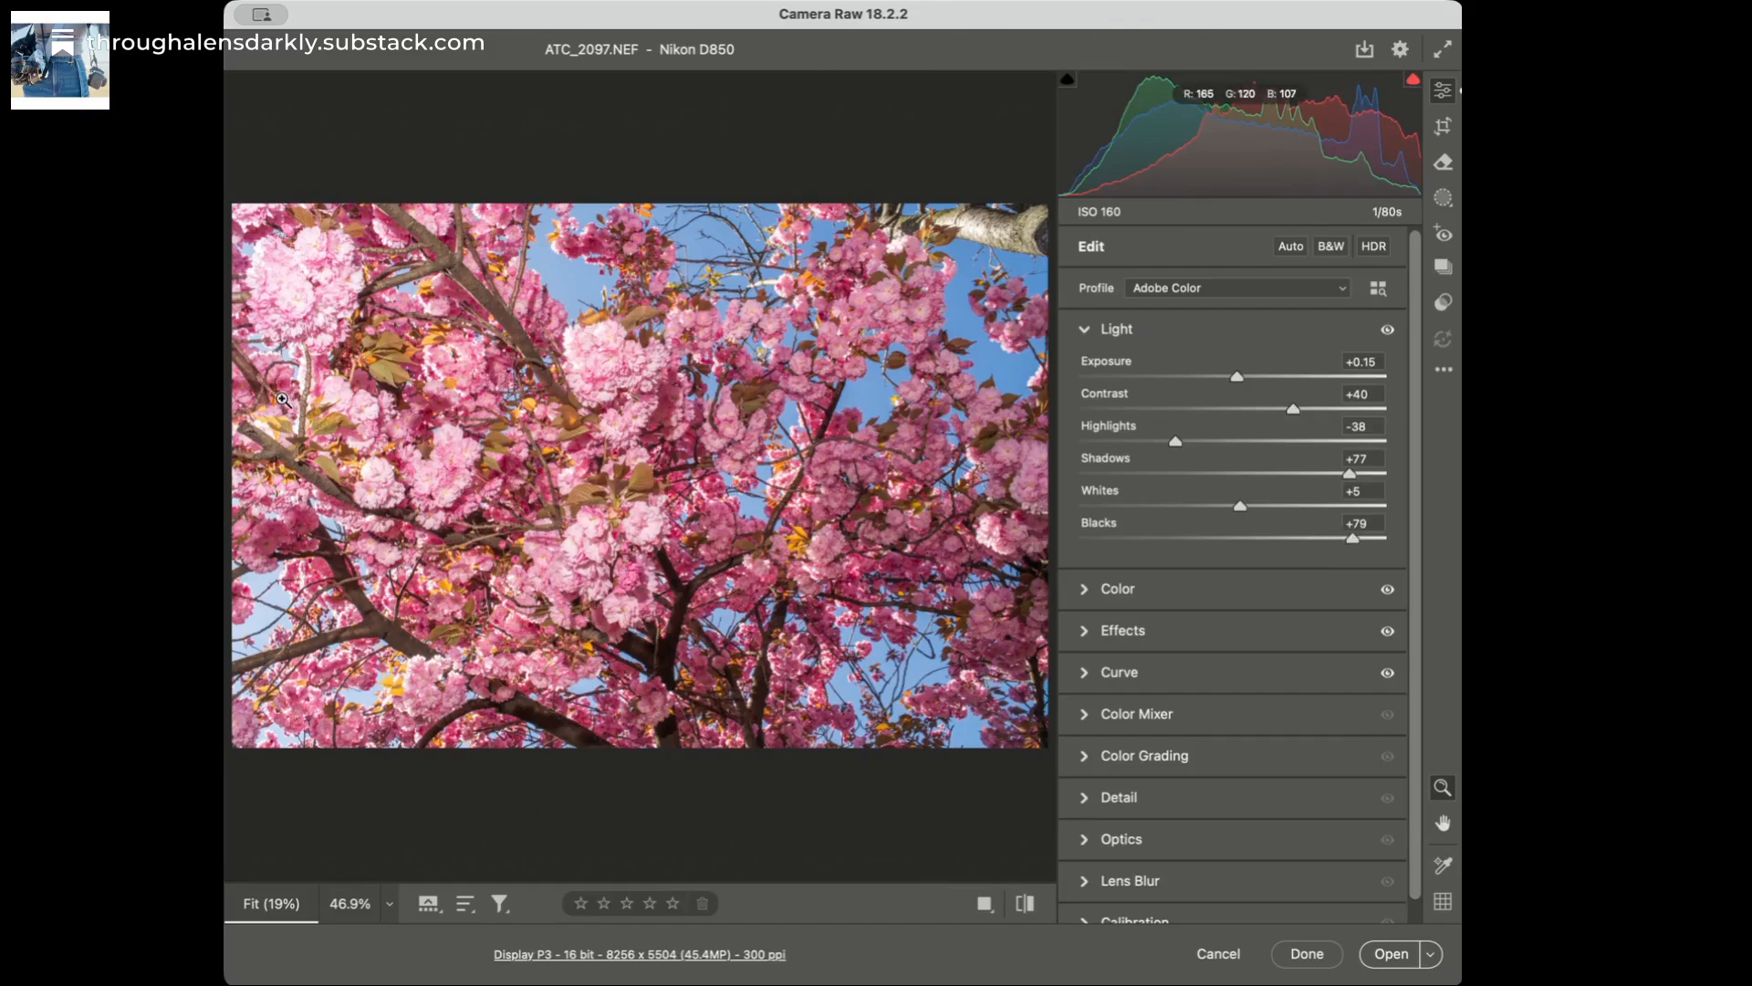
# Step: Inspect the brightest blossoms up close, try Whites at -16, and settle on Whites -24
pyautogui.click(304, 304)
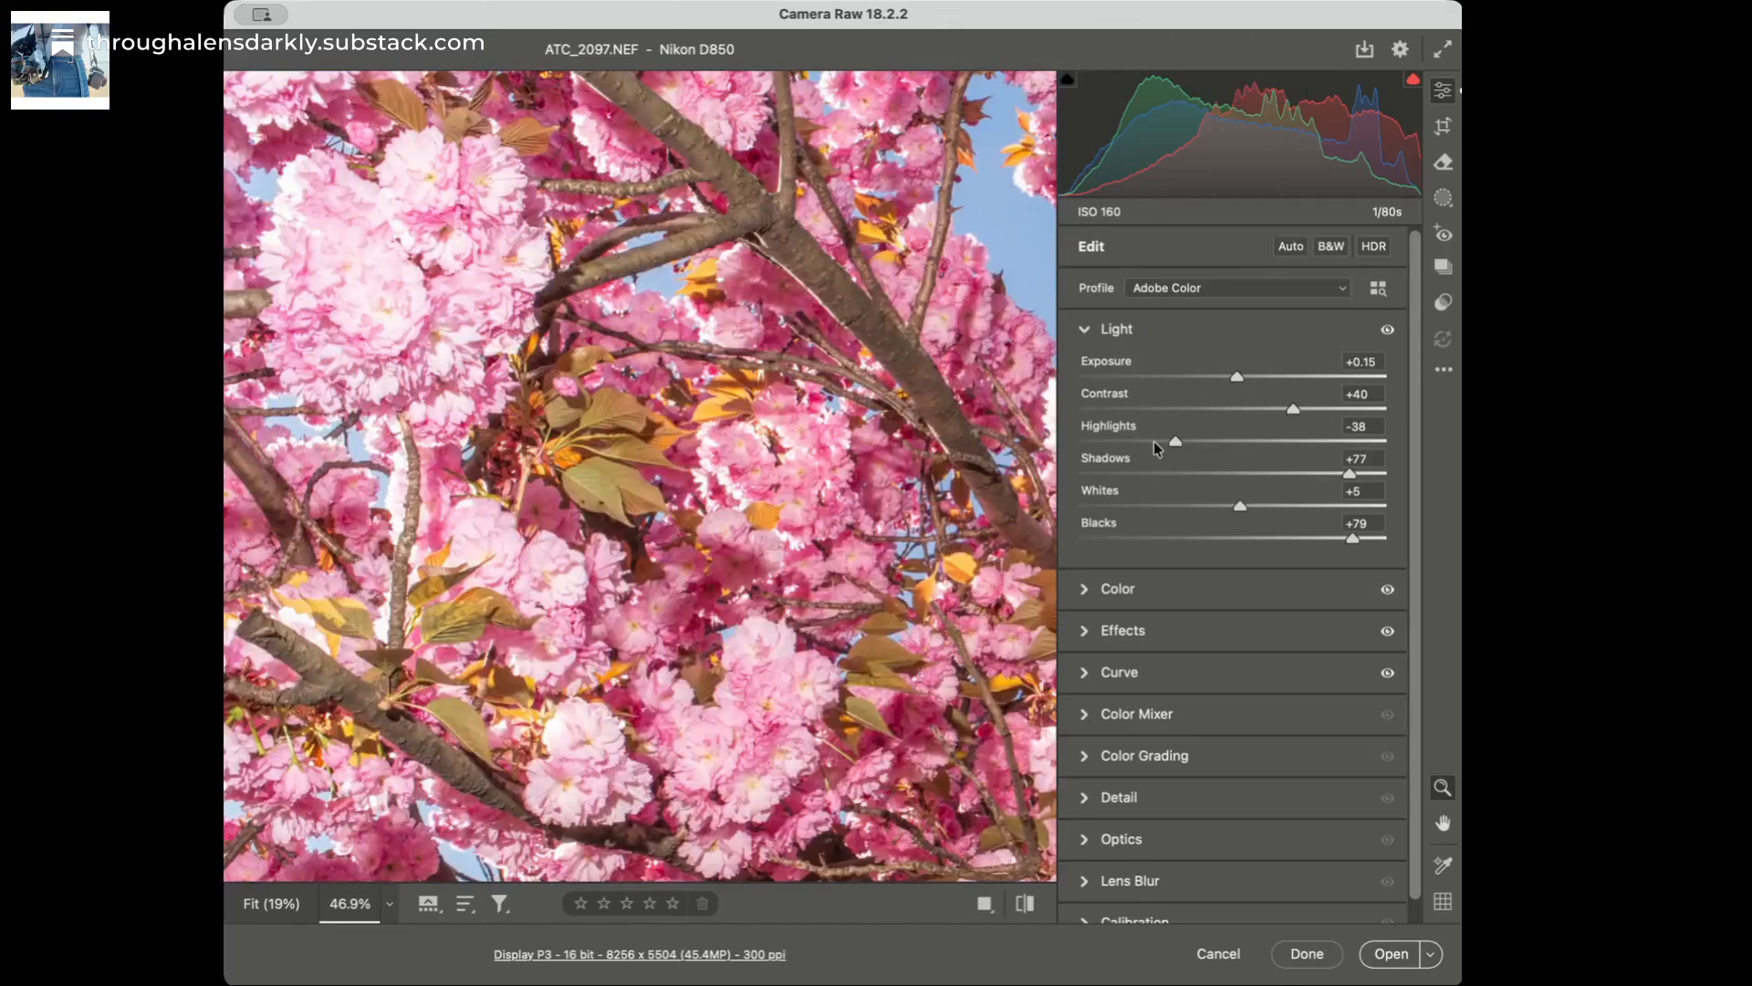
pyautogui.moveTo(1213, 507); pyautogui.dragTo(1209, 509)
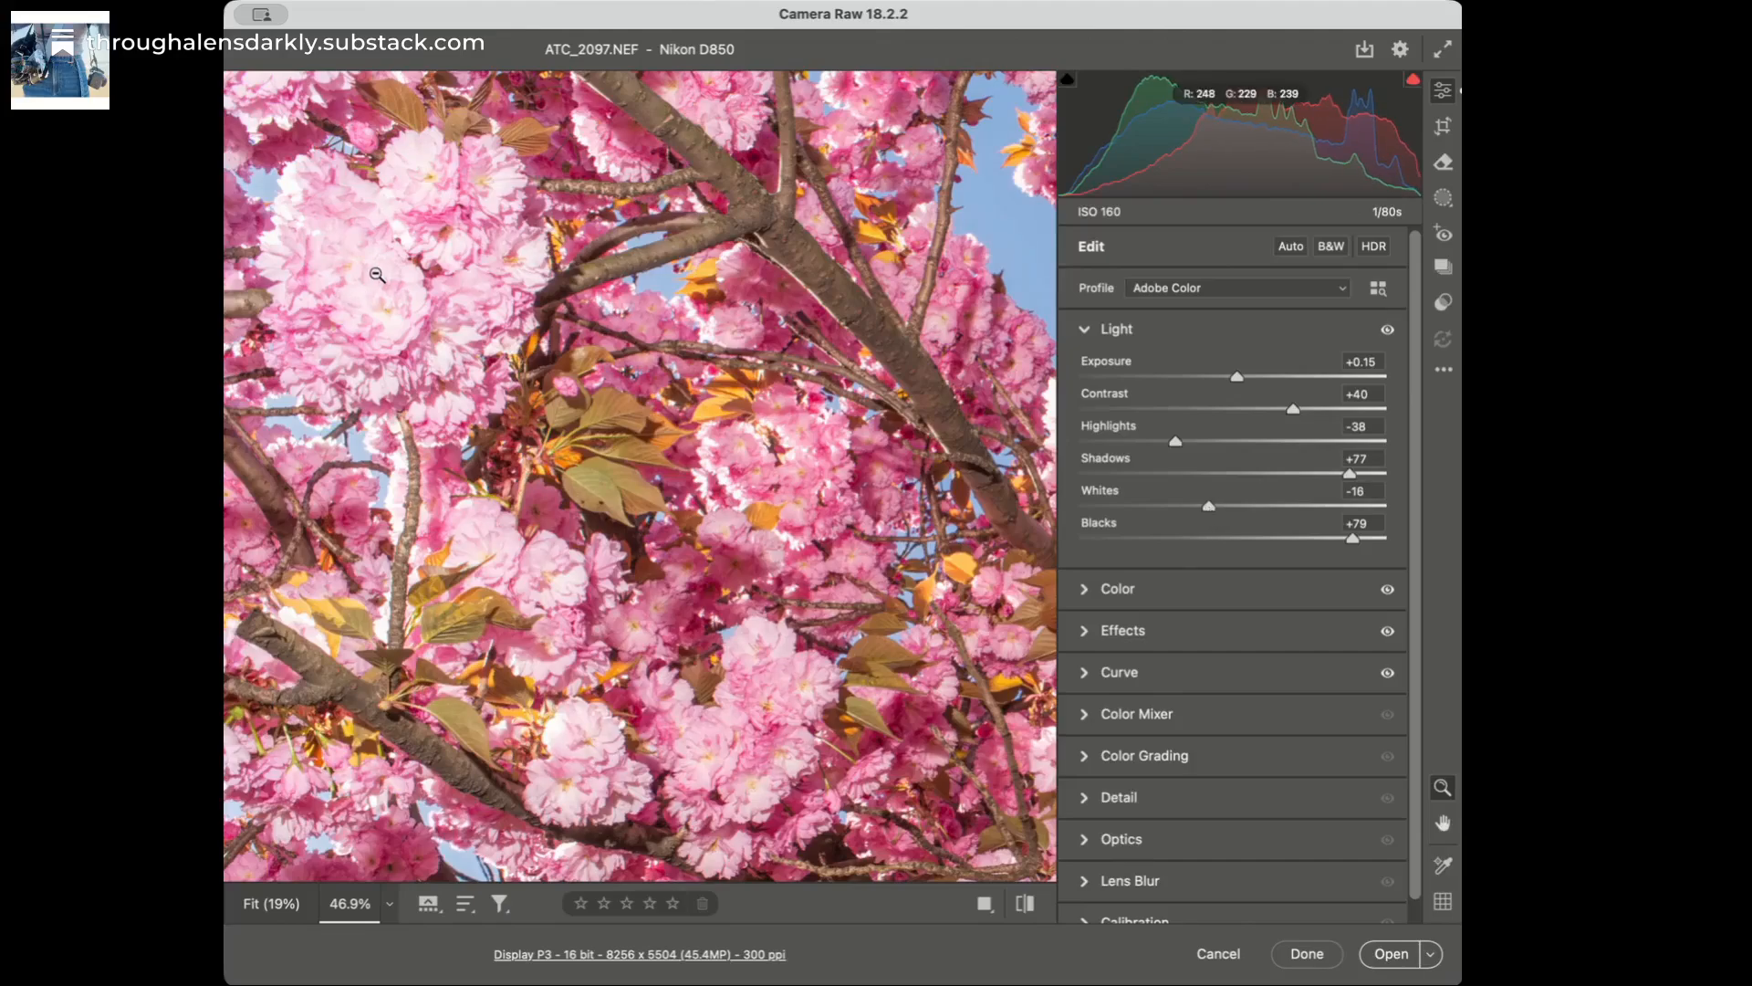
pyautogui.scroll(5, 382, 274)
pyautogui.scroll(5, 381, 274)
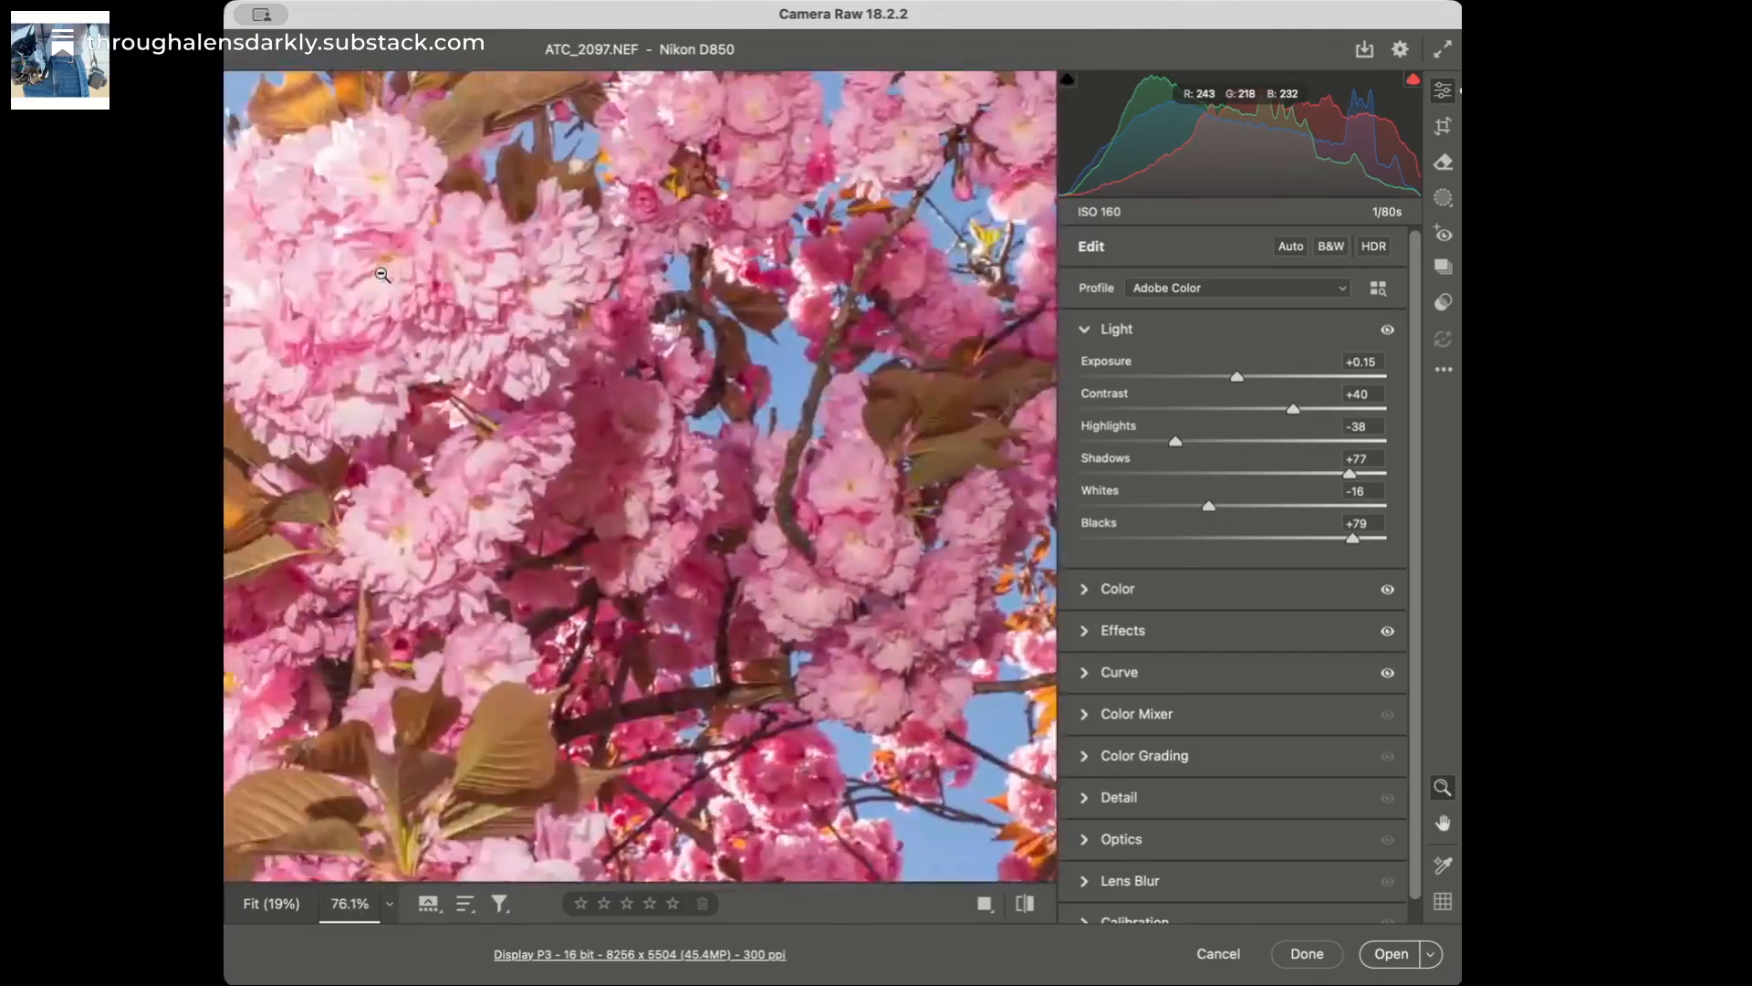
pyautogui.hscroll(-8, 381, 273)
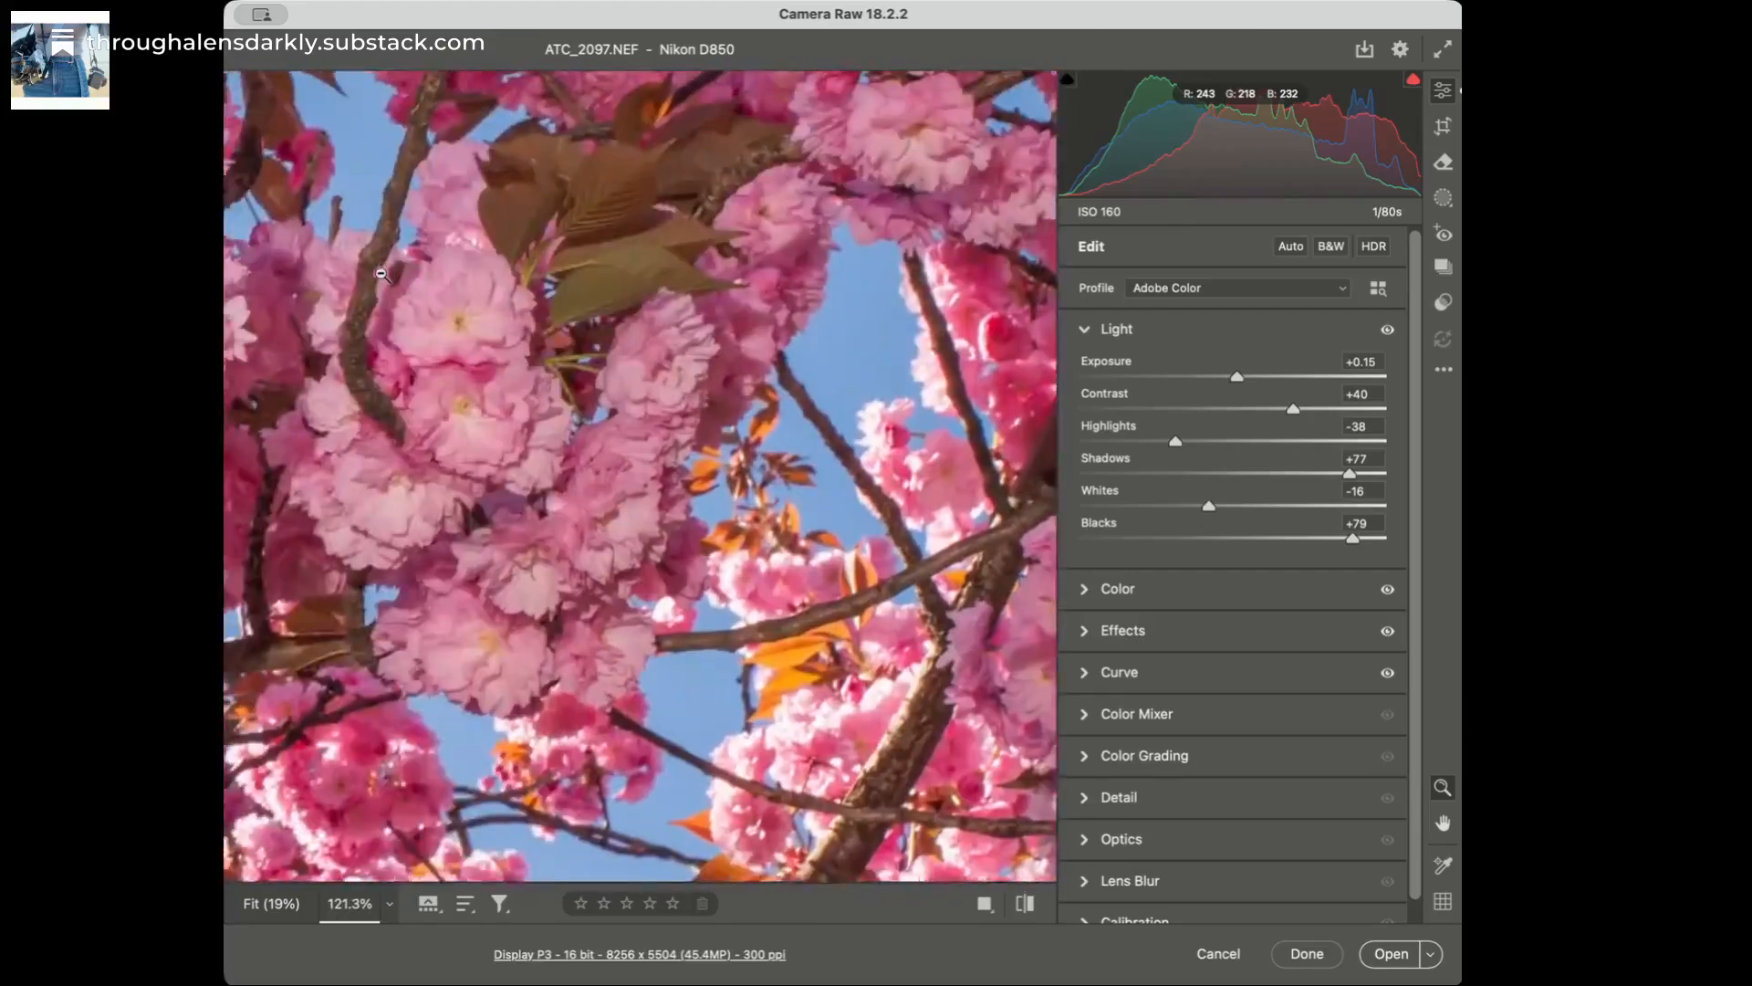
pyautogui.hscroll(-10, 533, 352)
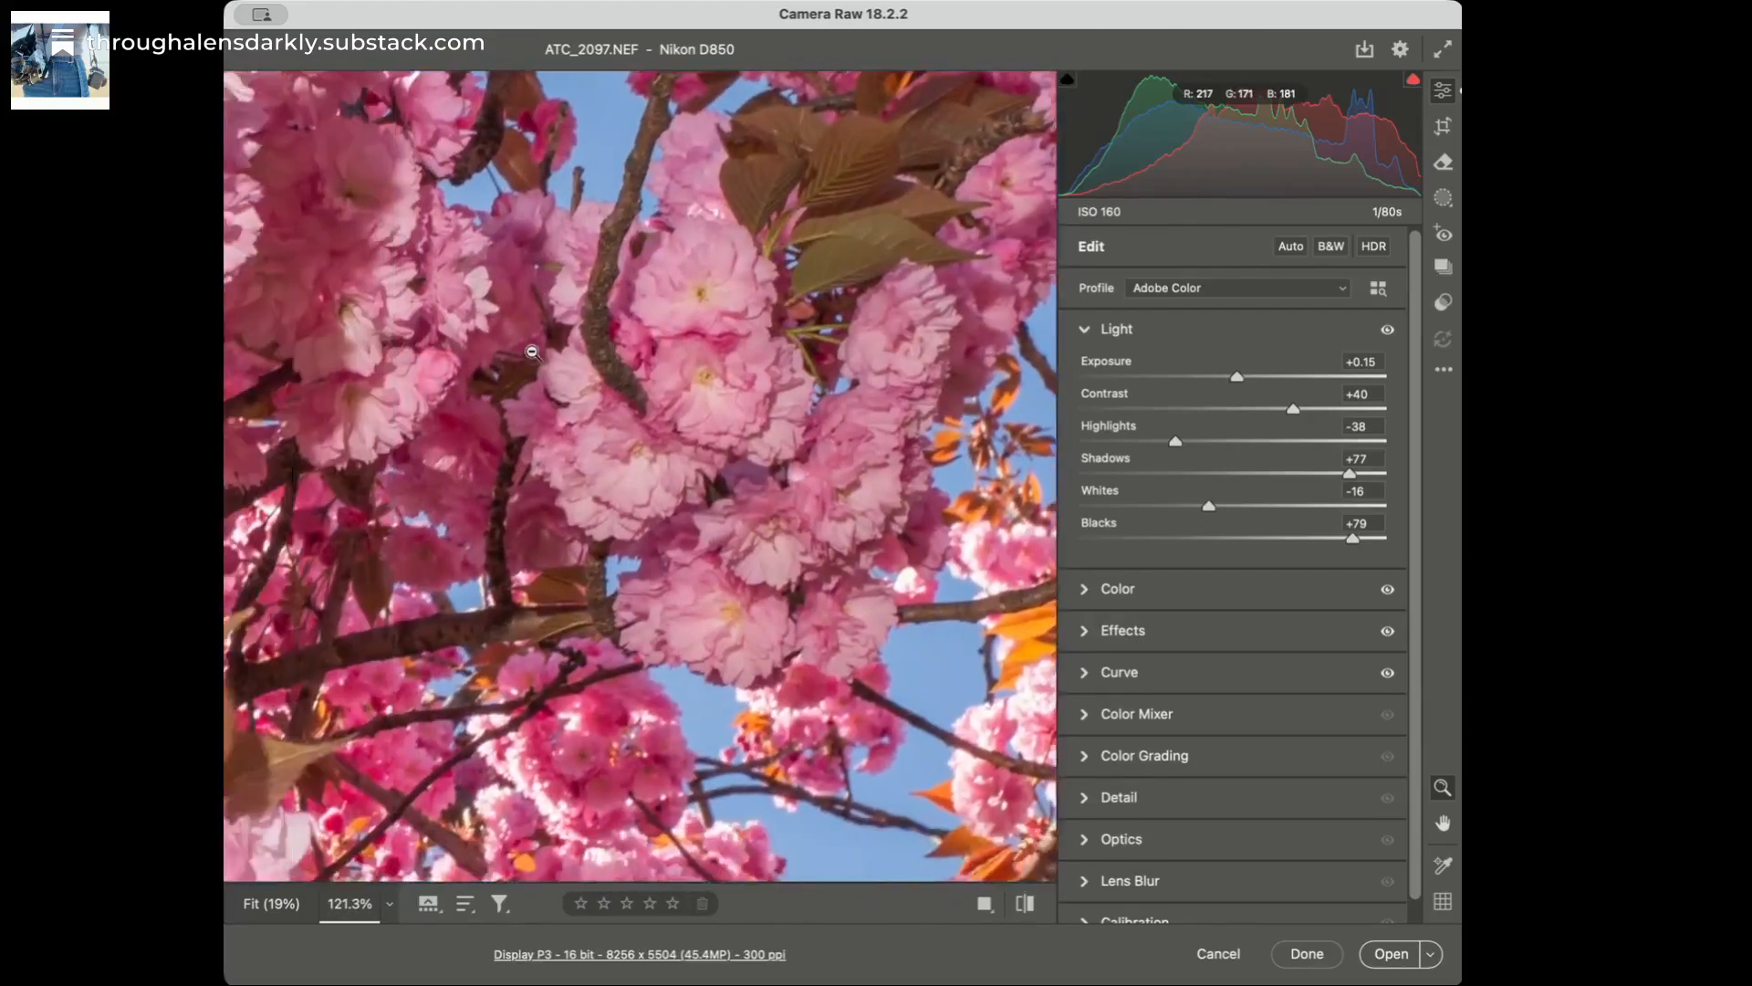
pyautogui.hscroll(-5, 532, 352)
pyautogui.scroll(5, 533, 353)
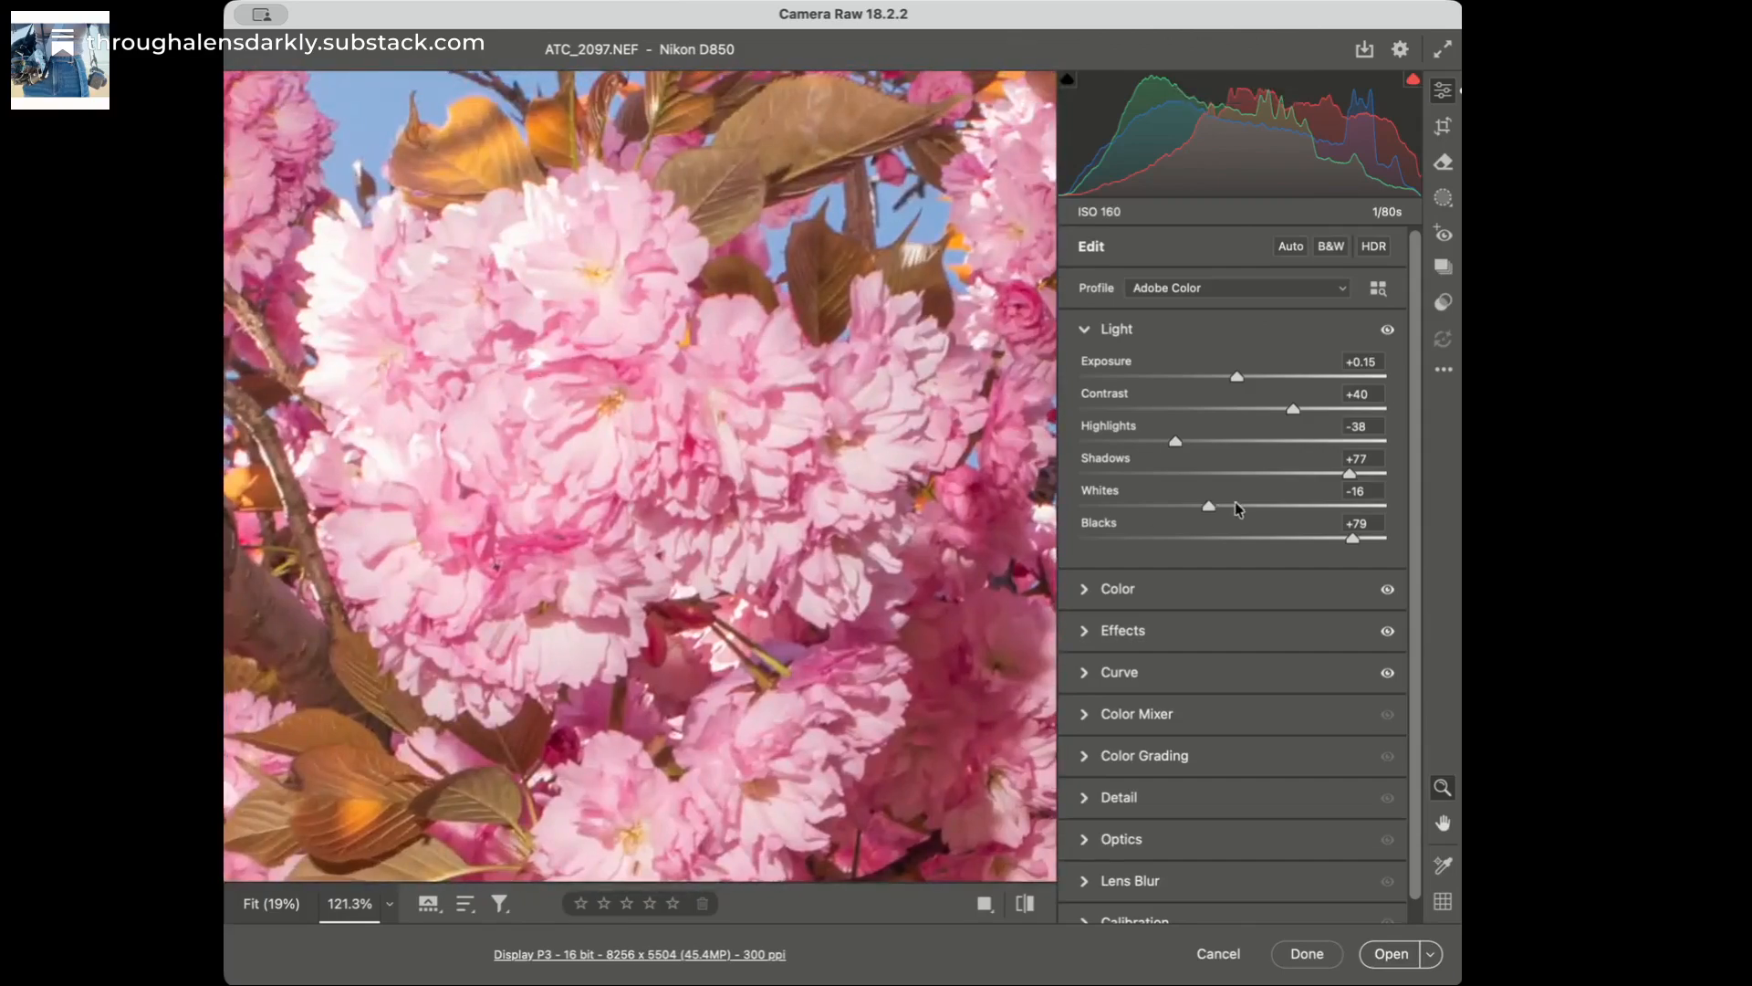
pyautogui.click(1235, 503)
pyautogui.moveTo(1241, 502); pyautogui.dragTo(1198, 523)
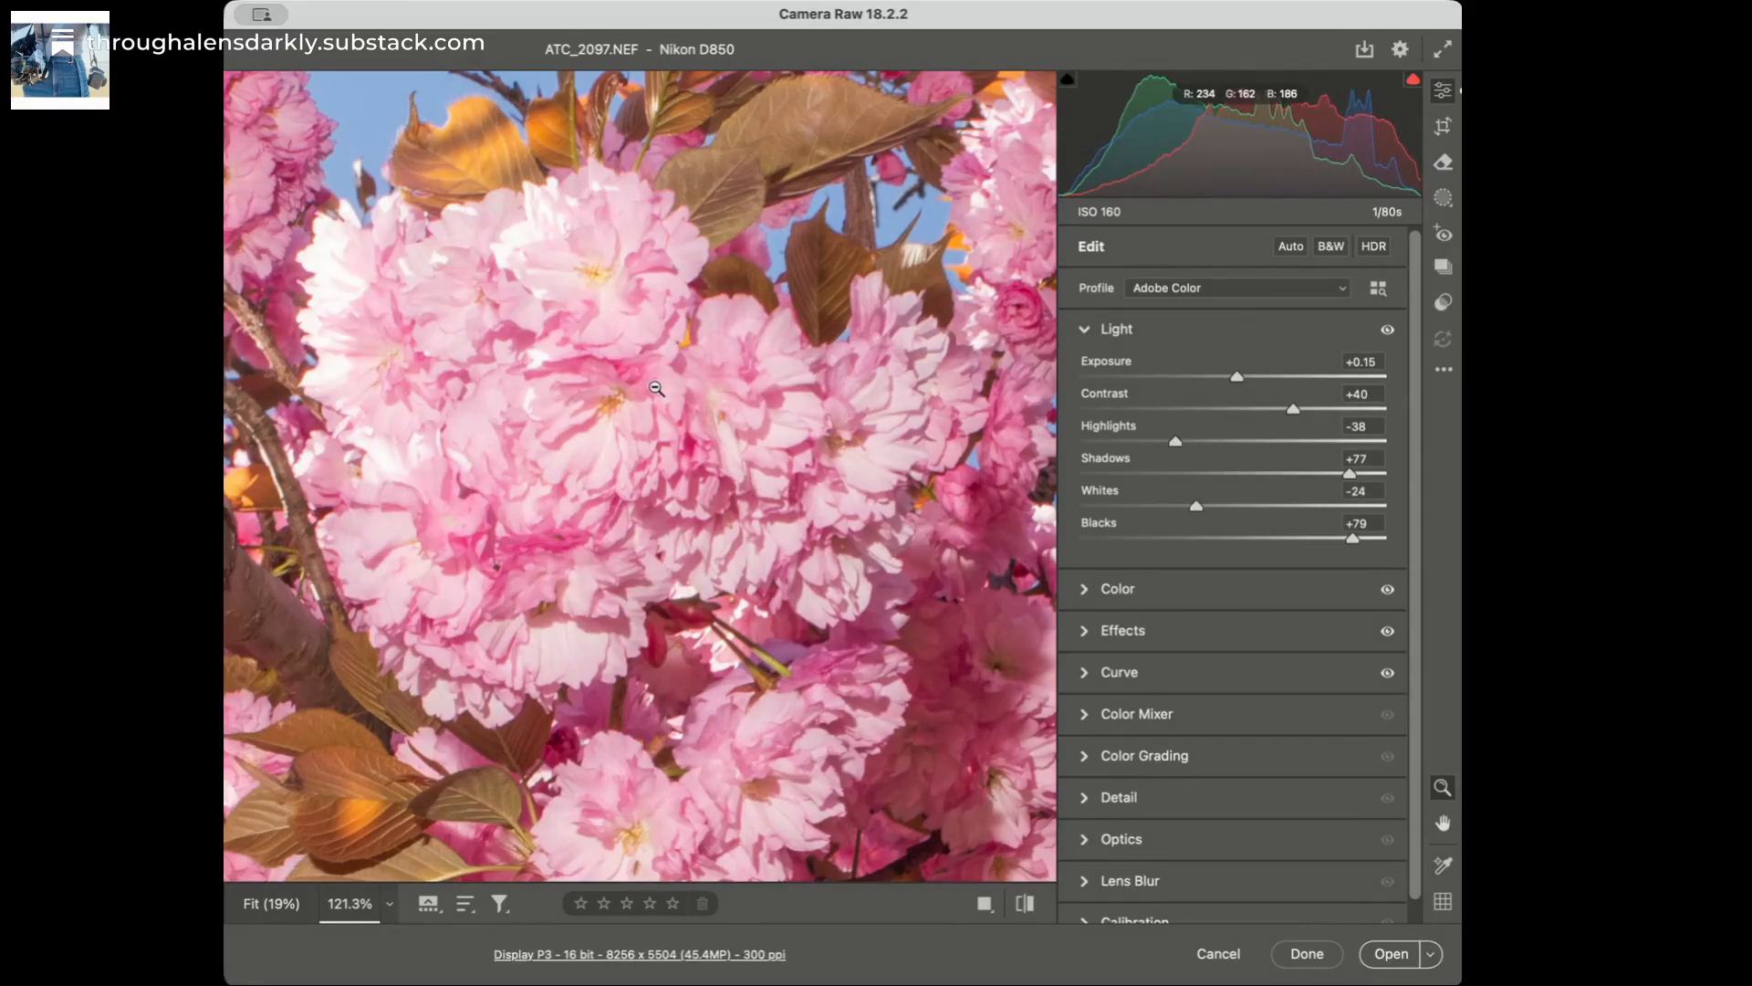
pyautogui.click(624, 443)
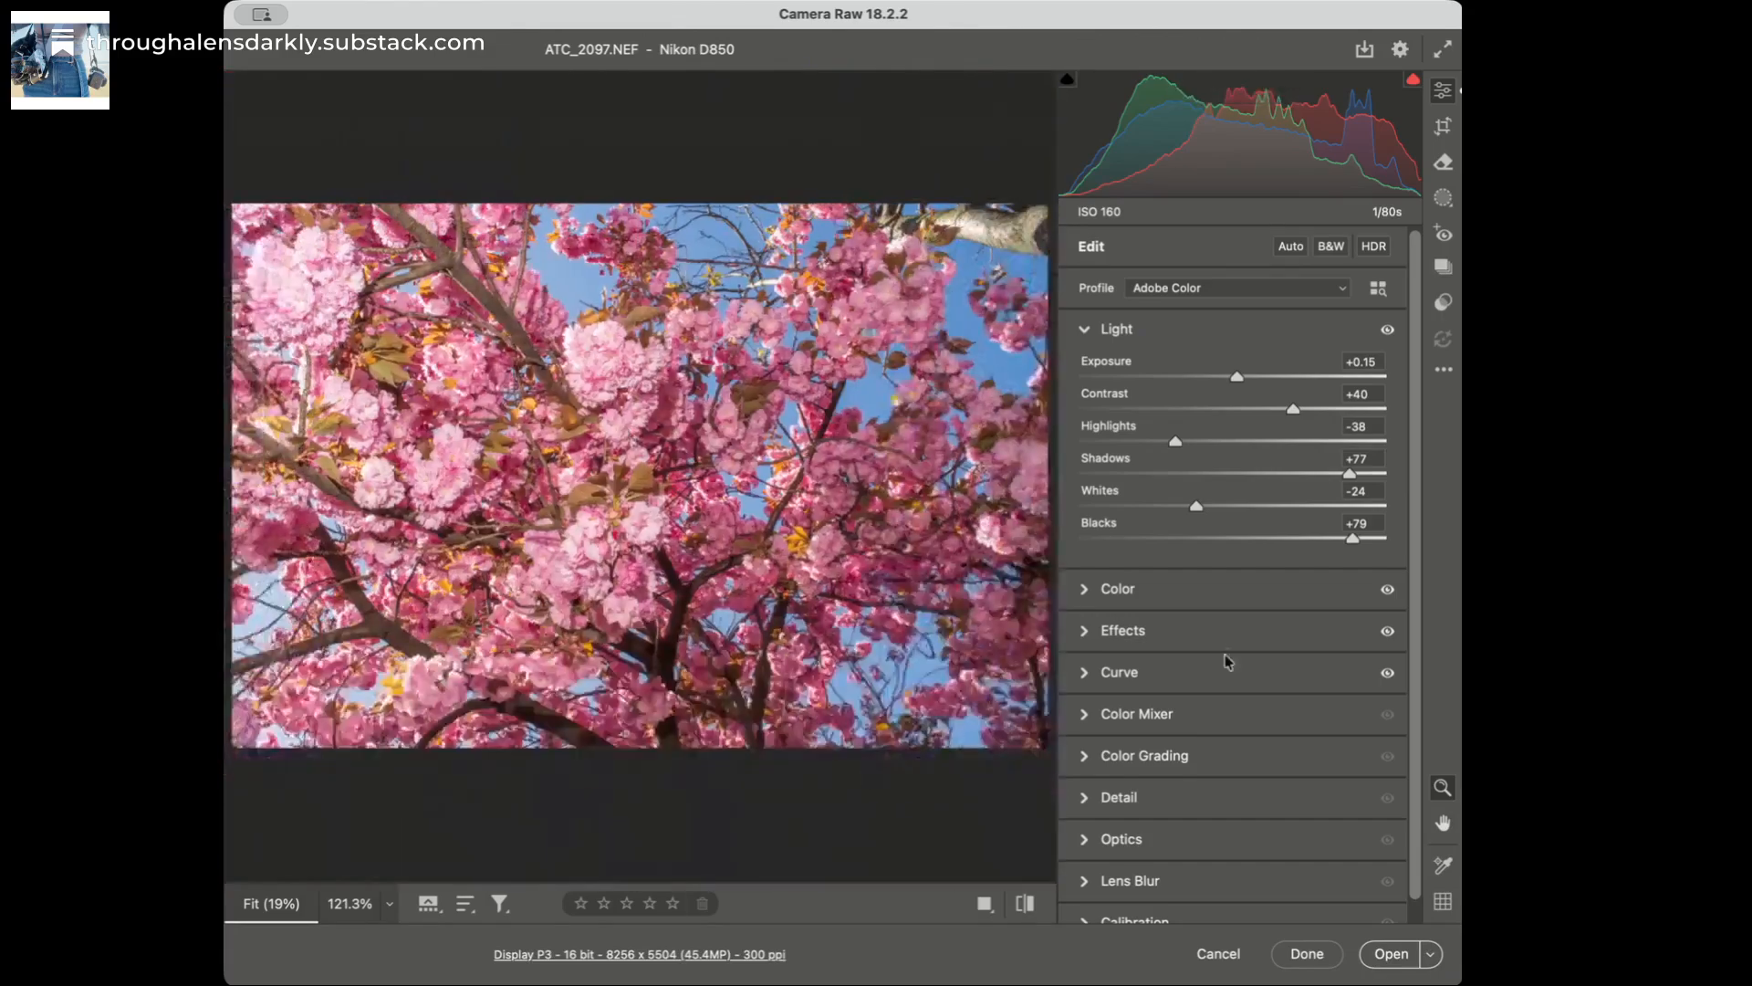
# Step: Raise the blossom photo's Blacks to +90 and Shadows to +86
pyautogui.moveTo(1353, 538); pyautogui.dragTo(1372, 542)
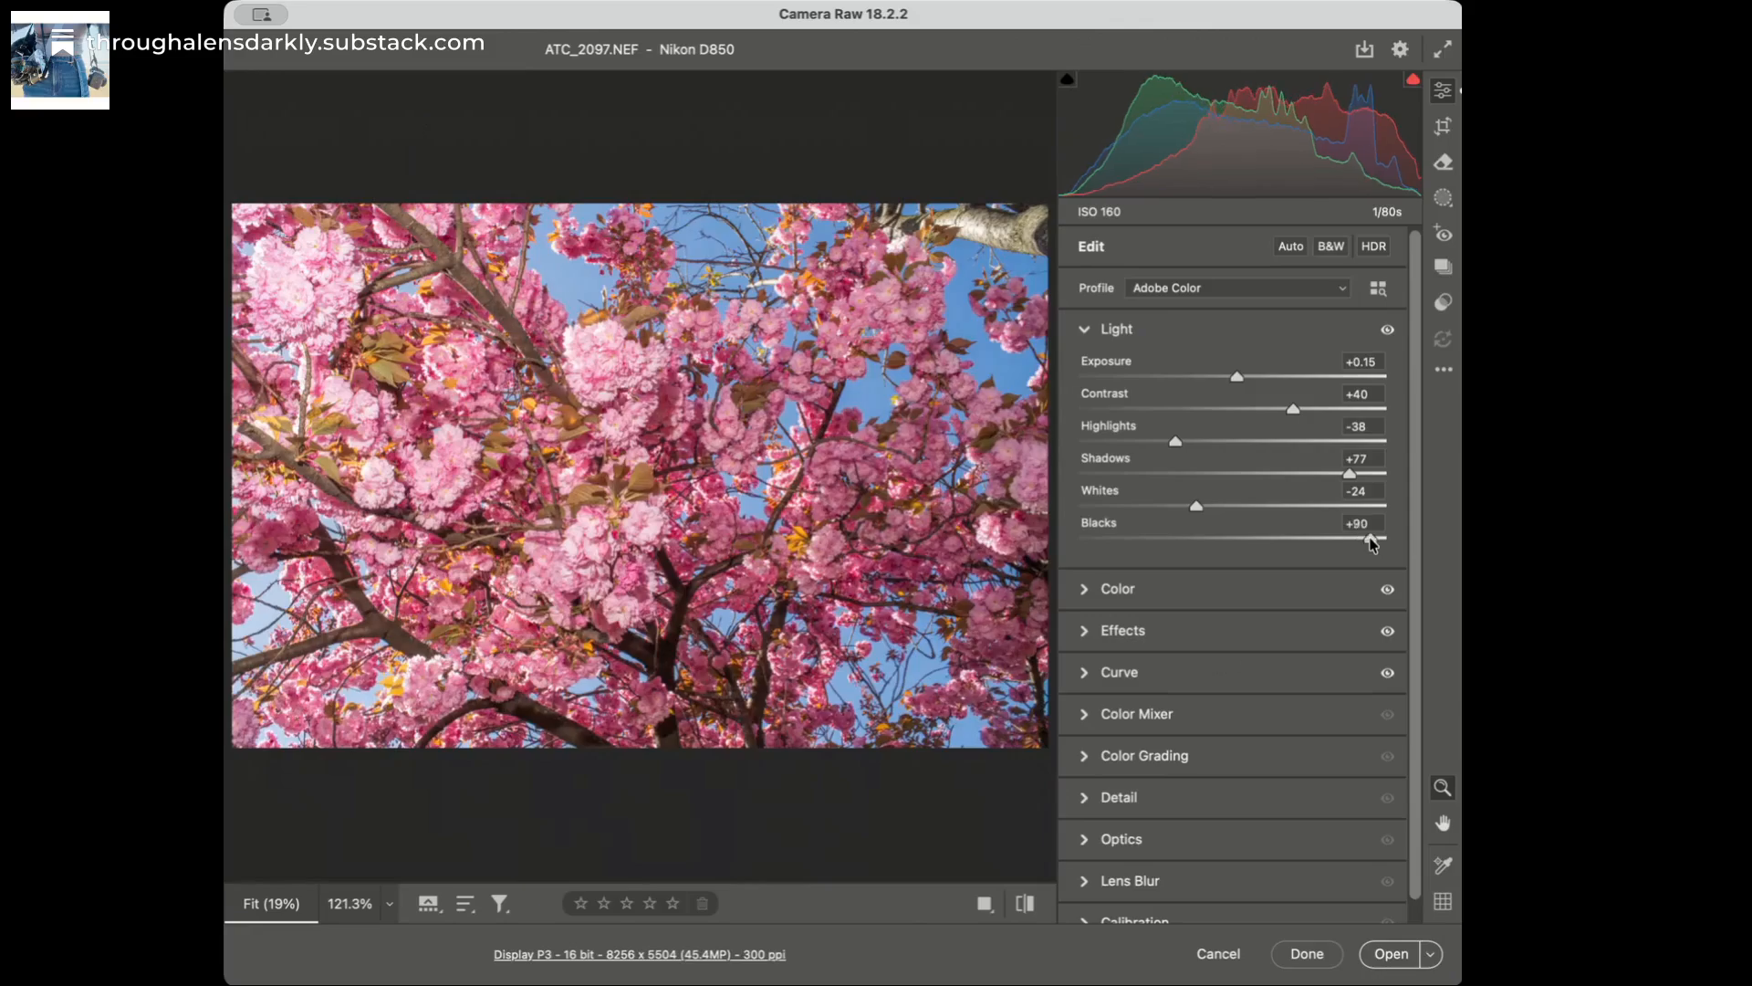
pyautogui.click(1365, 475)
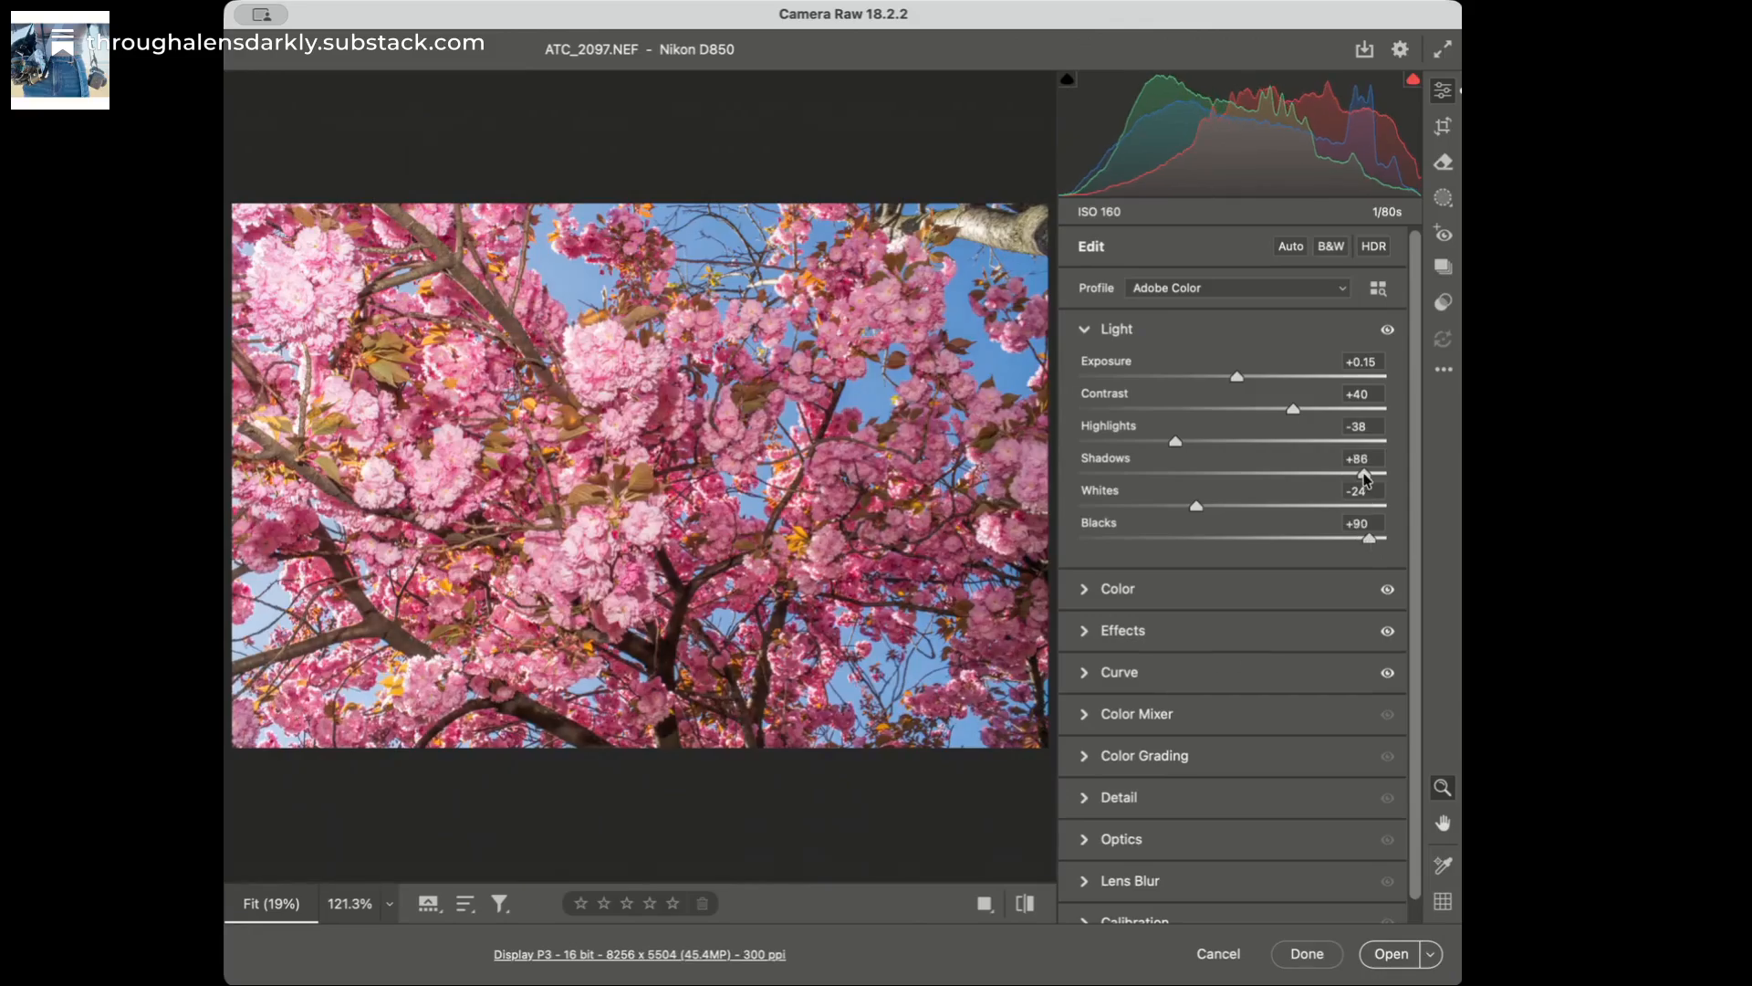